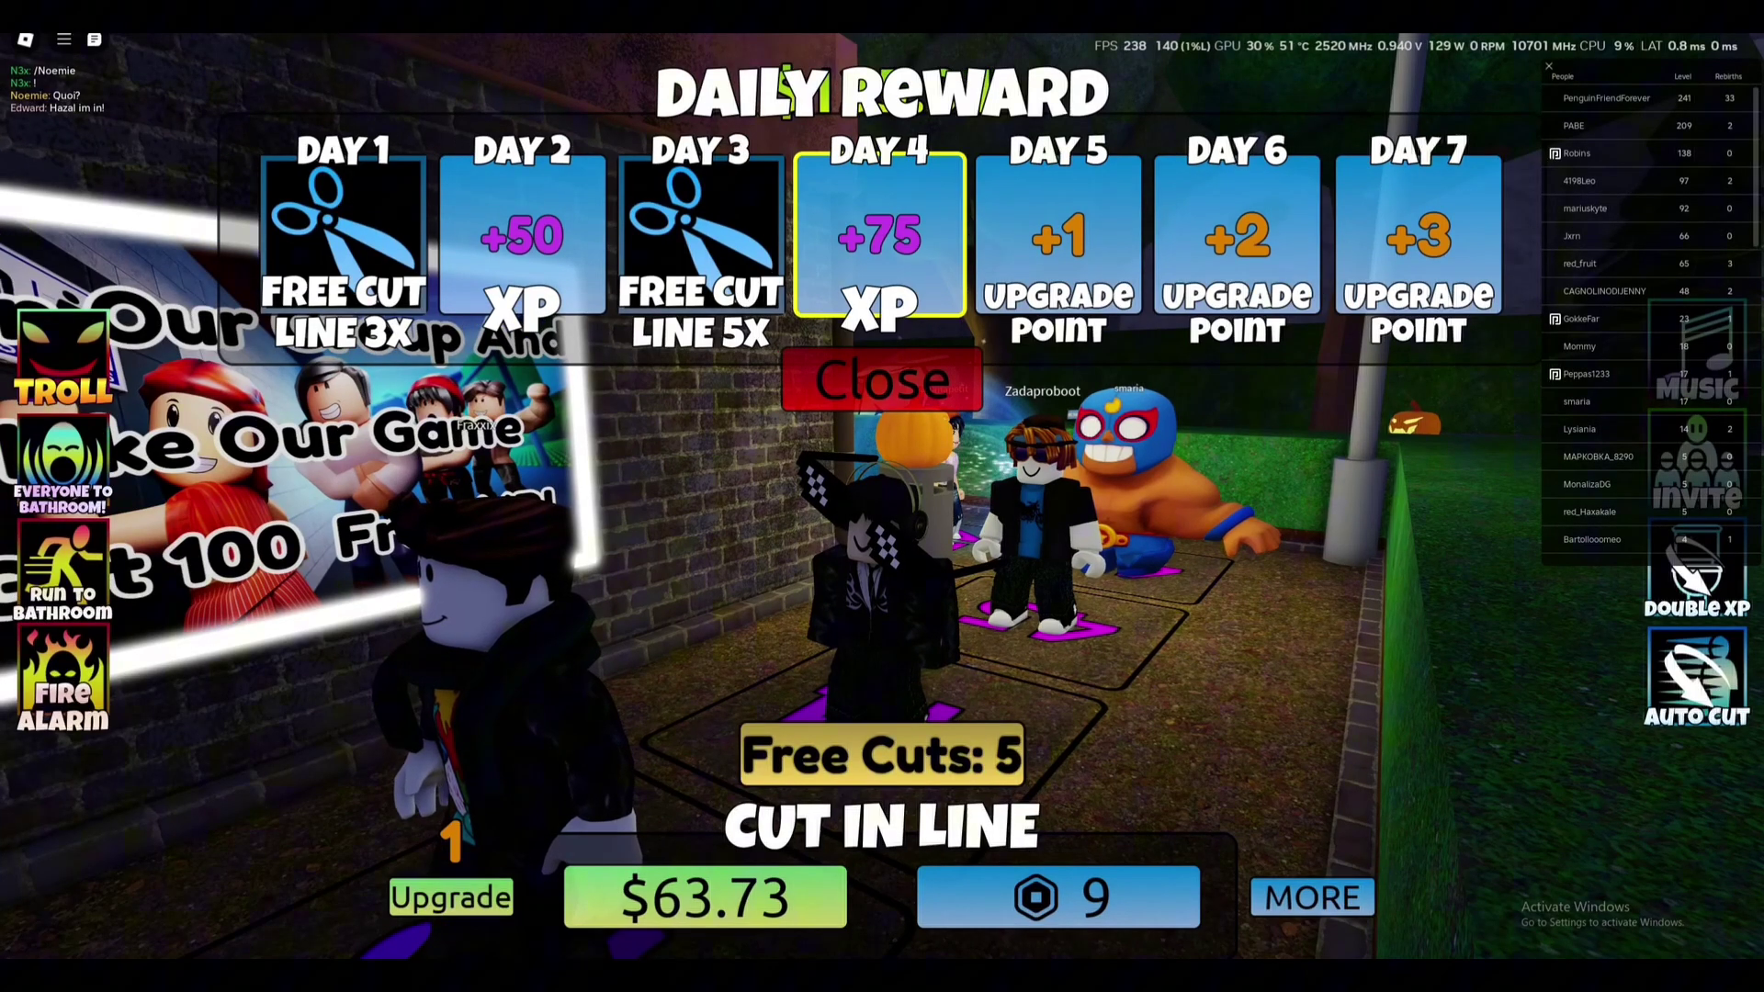
Close the daily reward window and cut ahead in line using $63.73 of in-game cash.
right_click_drag(882, 496, 1029, 579)
left_click(882, 380)
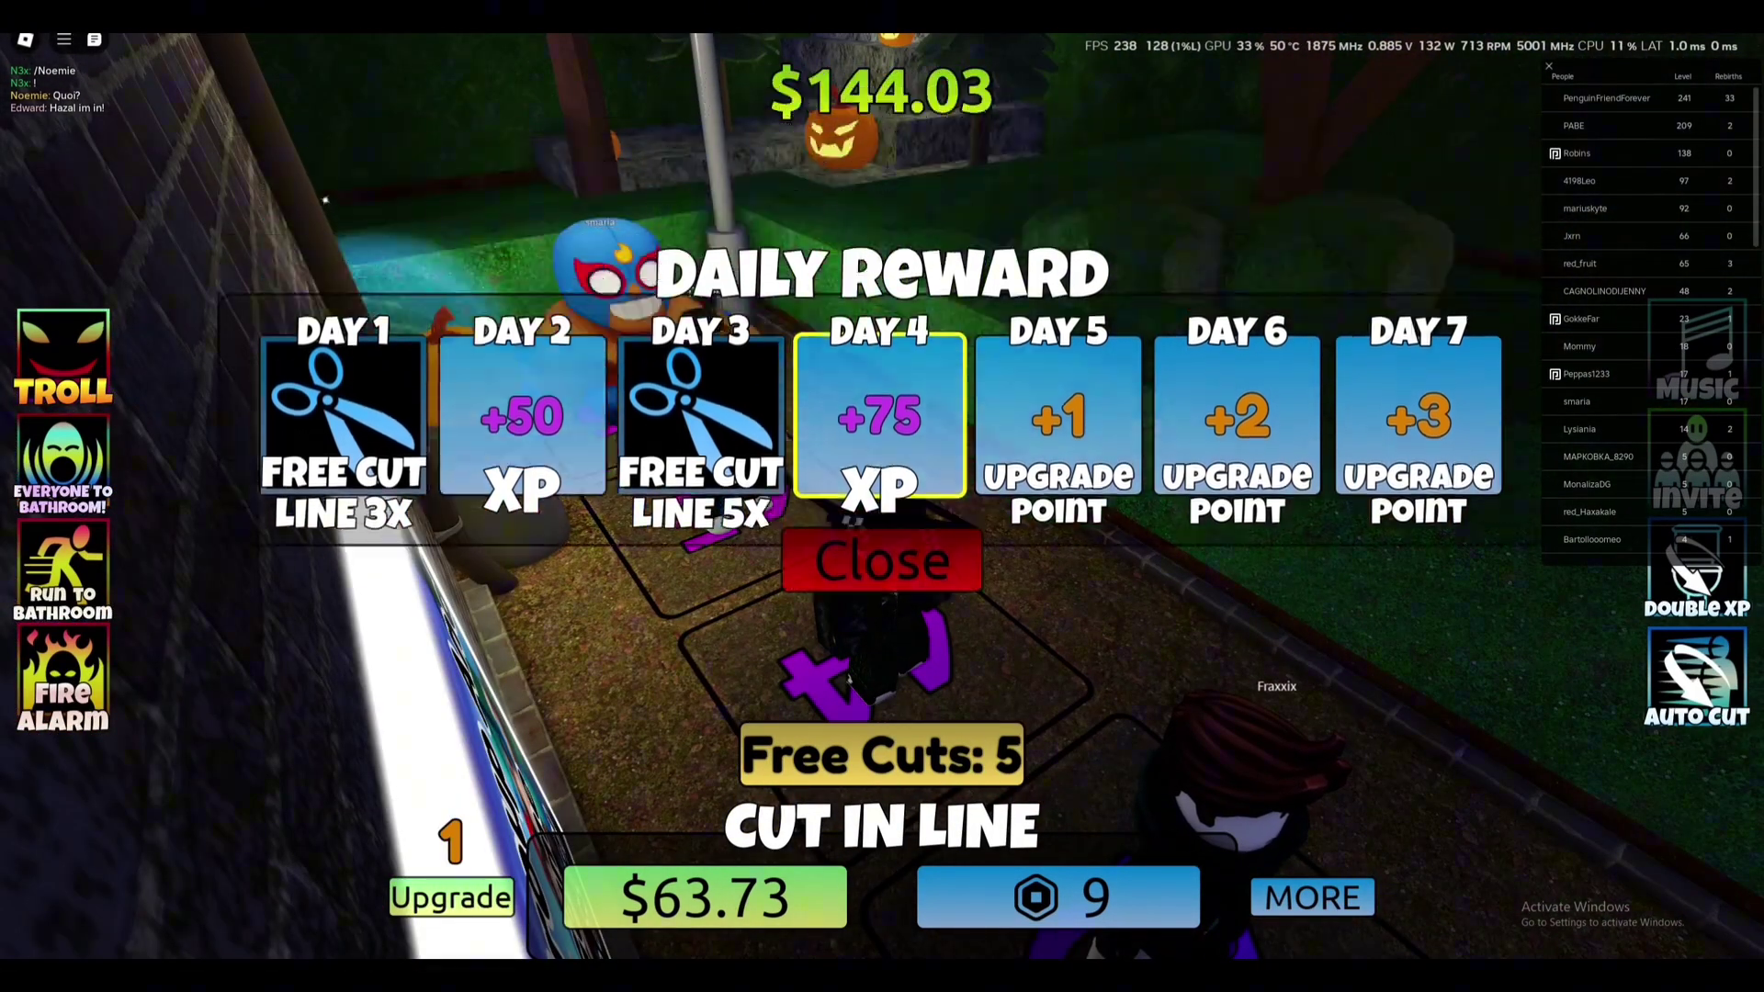
right_click_drag(882, 379, 505, 303)
left_click(705, 897)
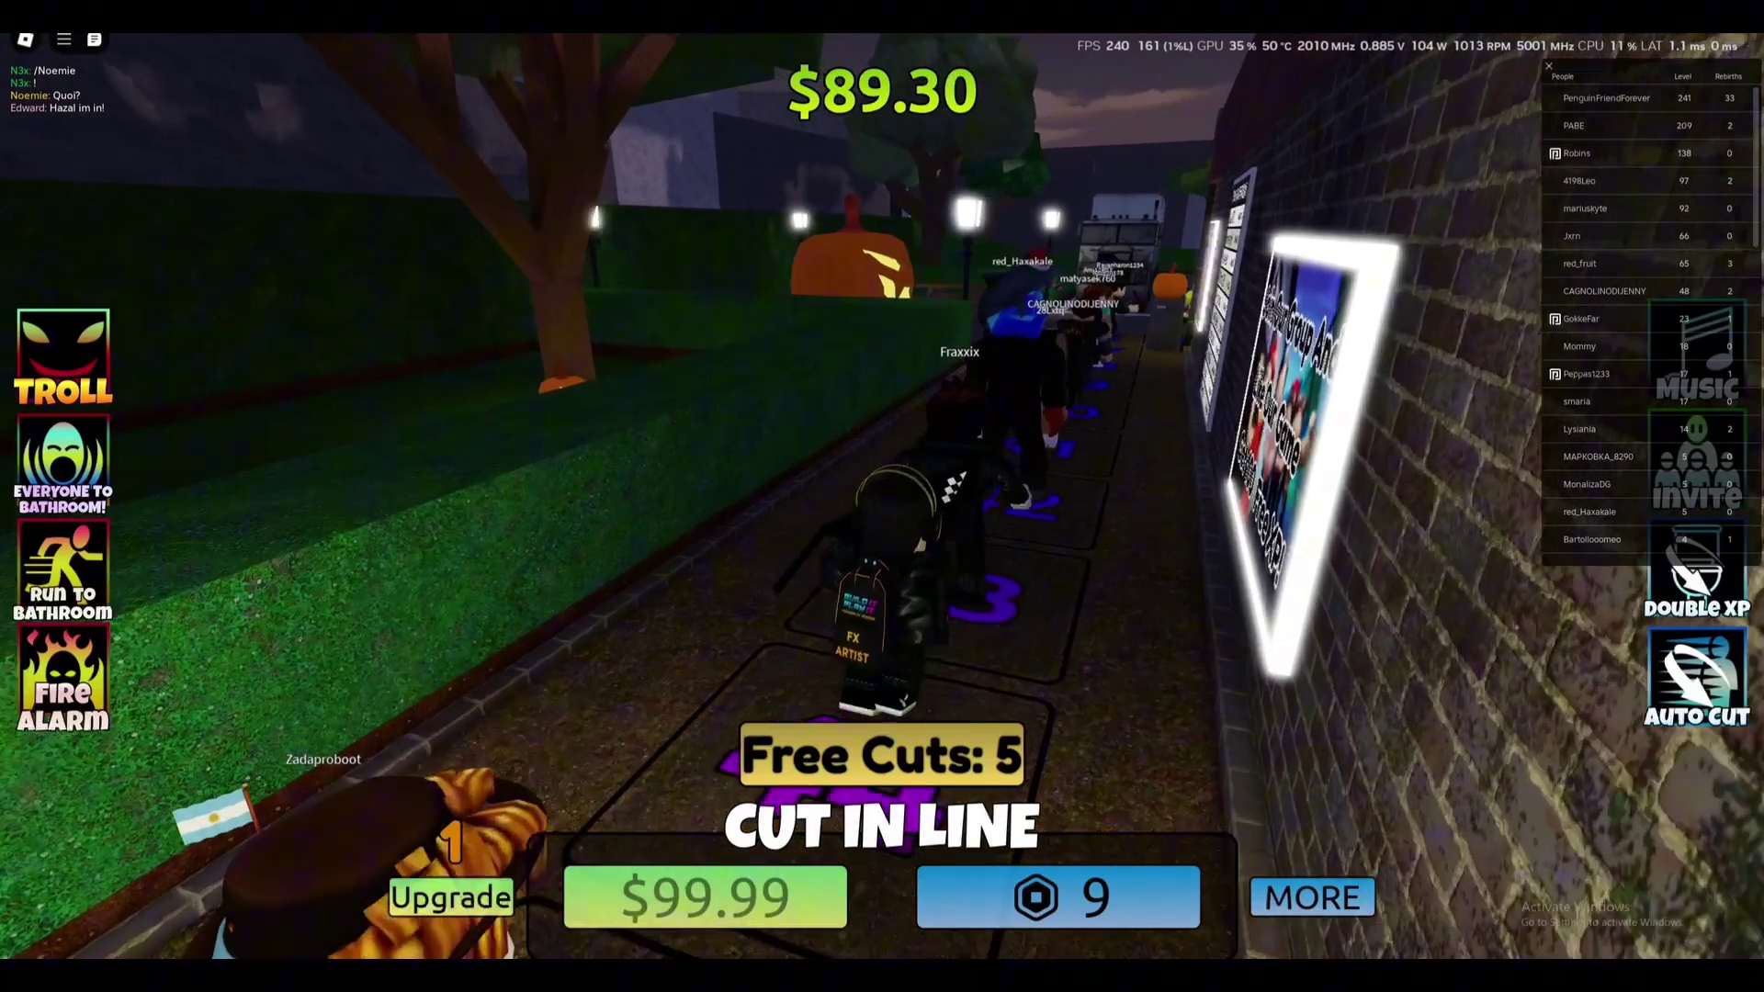
Review the Passive XP and Income Multiplier entries in the upgrade list, then close it.
right_click_drag(705, 882, 882, 886)
left_click(451, 897)
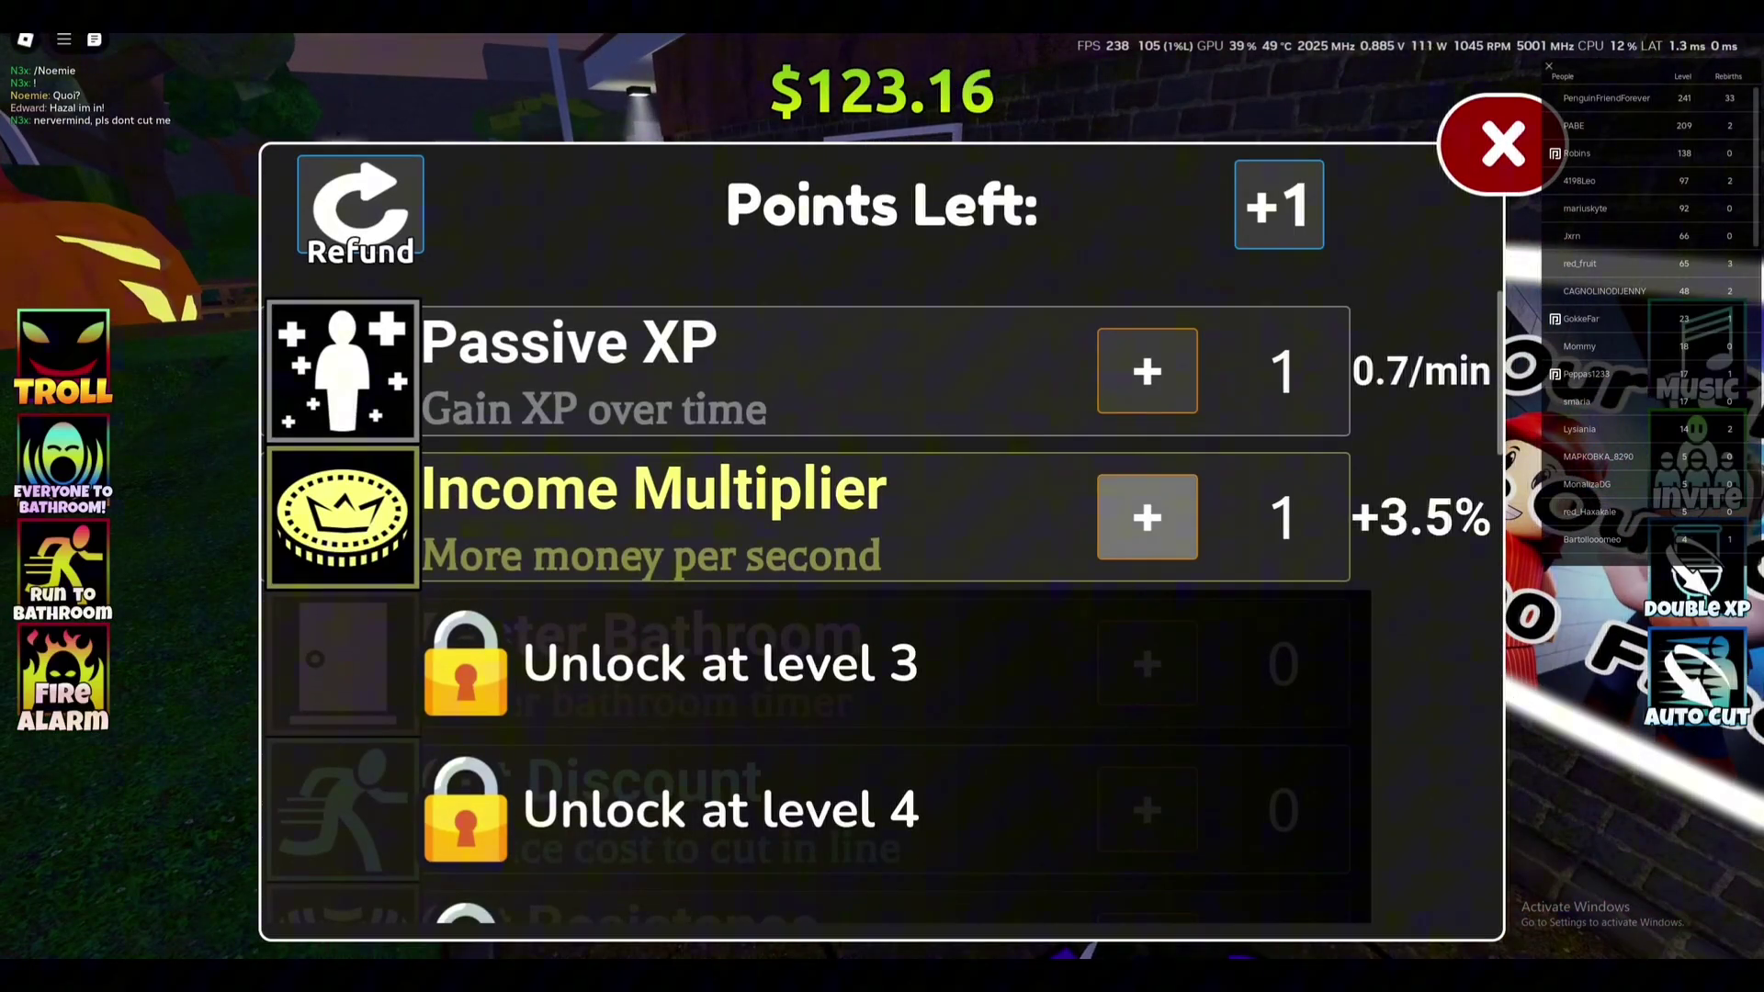
left_click(1503, 144)
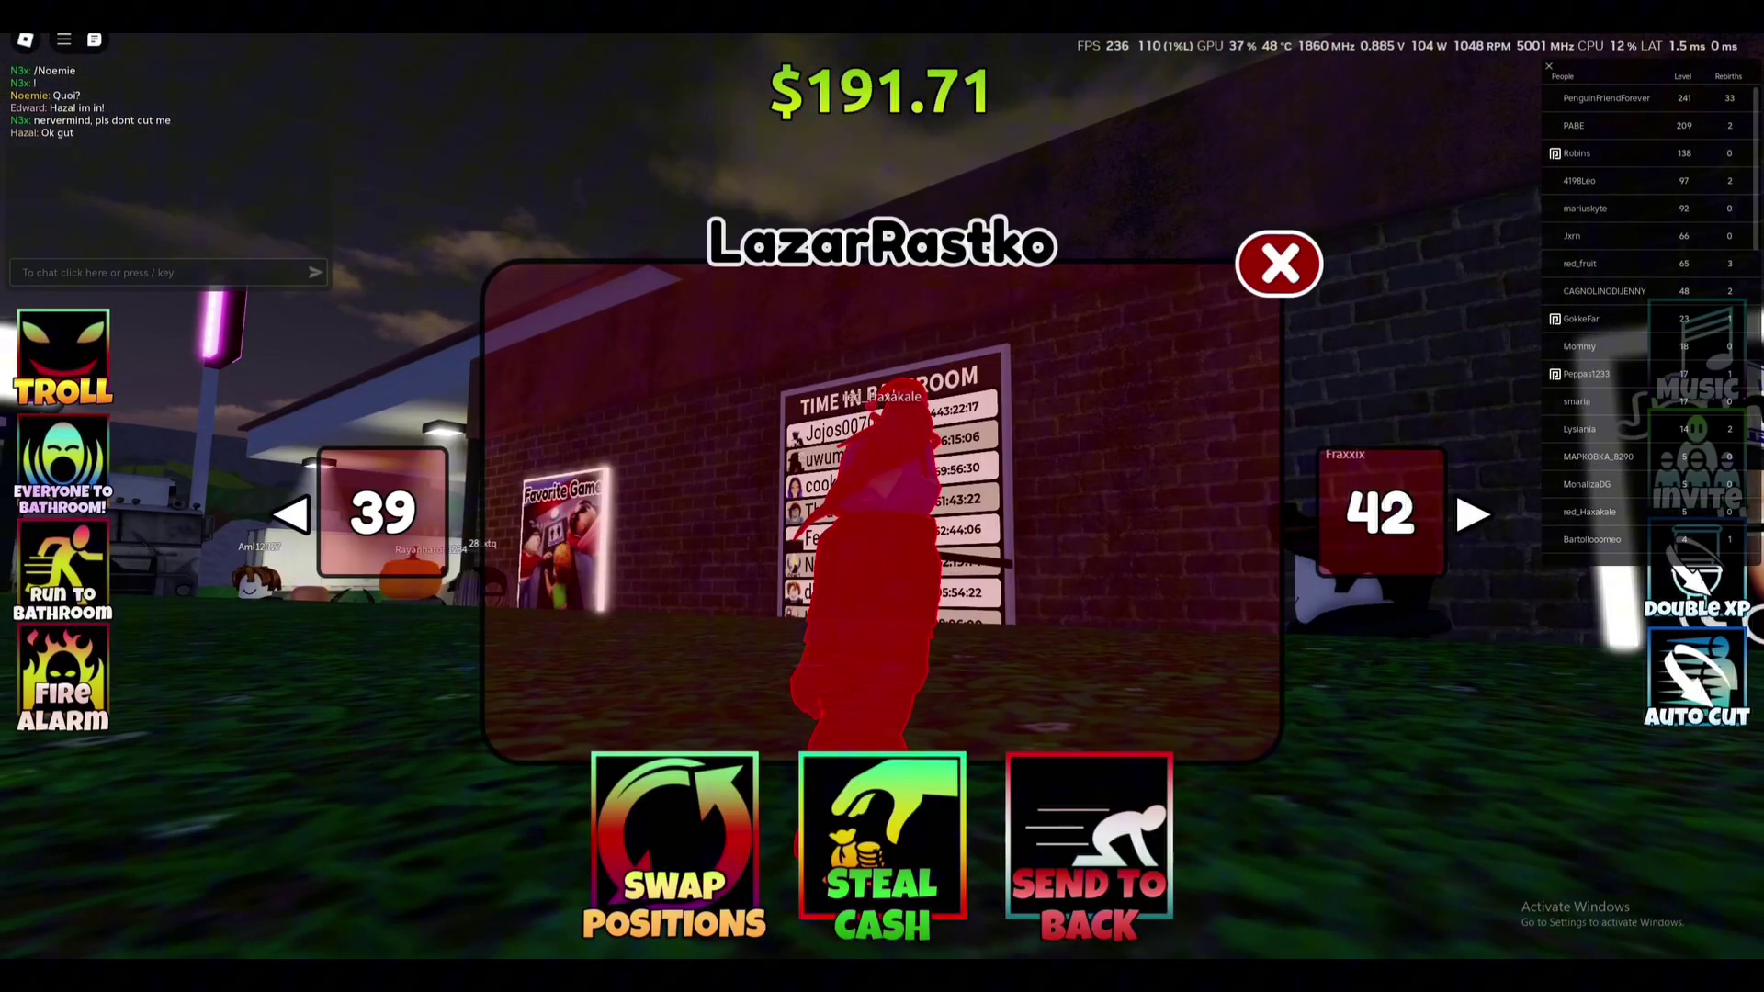
Browse the troll targets one by one toward the front of the line, then close the troll view.
left_click(291, 514)
left_click(292, 514)
left_click(291, 515)
left_click(291, 514)
left_click(291, 514)
left_click(291, 515)
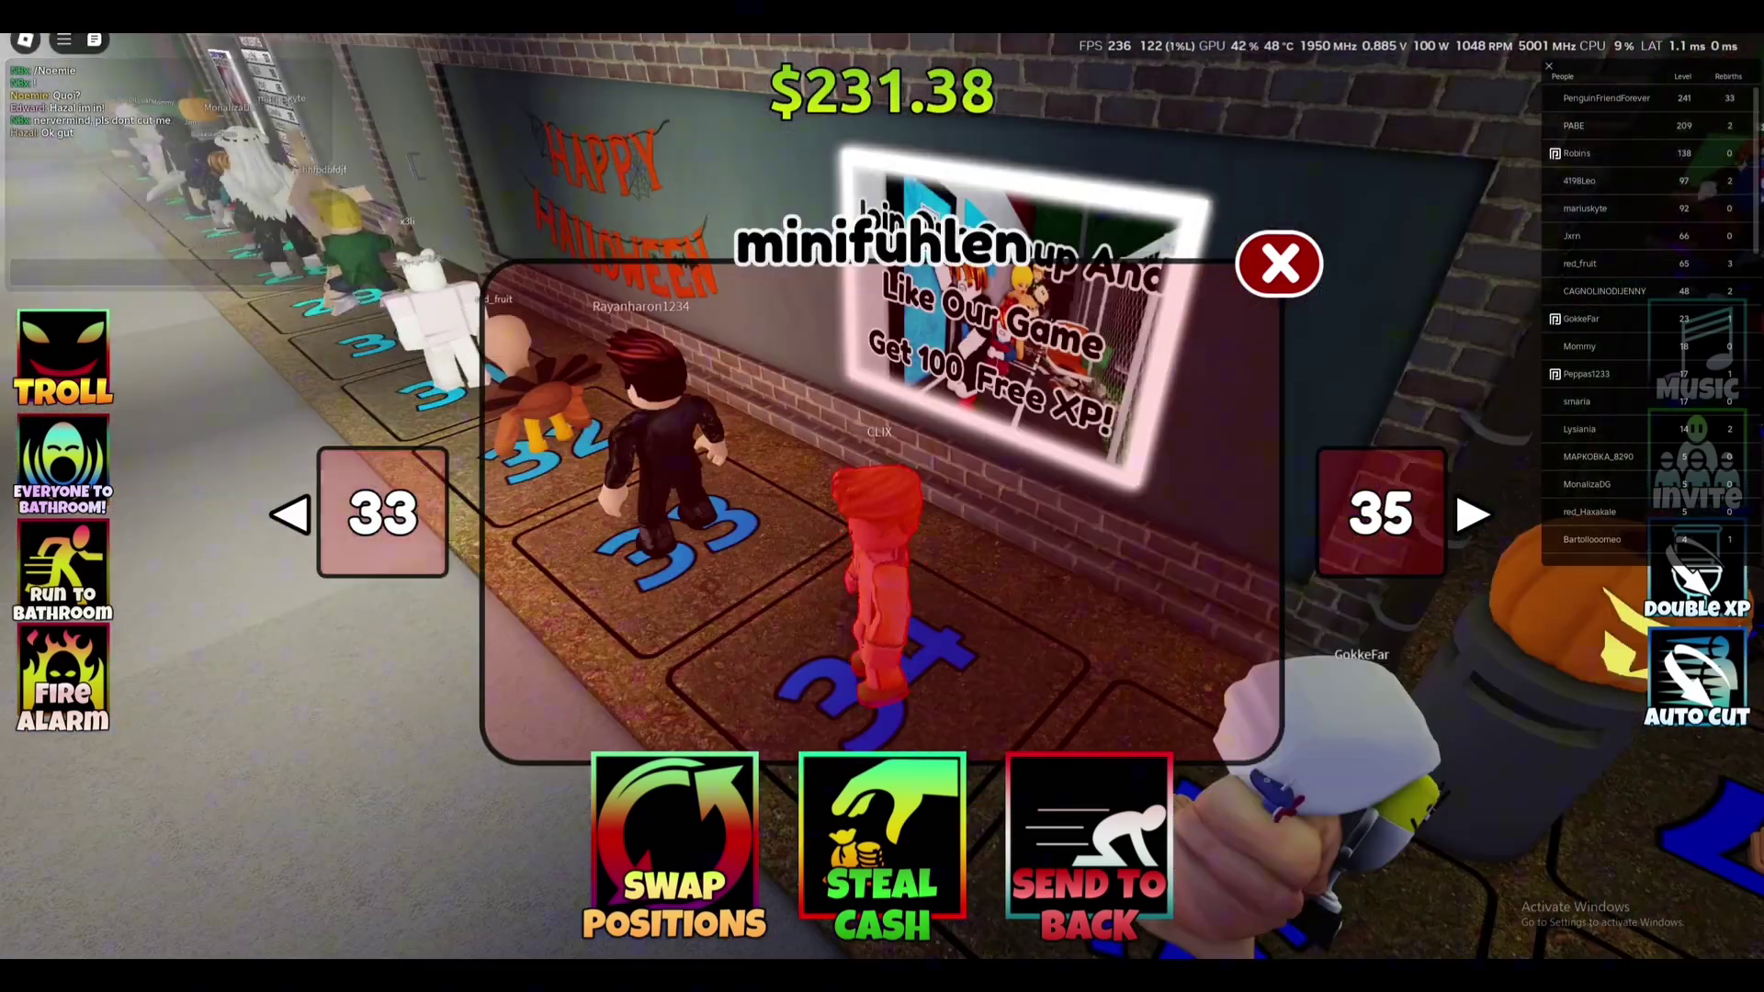
key("Left")
key("Left")
key("Left")
key("Left")
key("Left")
key("Left")
key("Left")
key("Left")
key("Left")
key("Left")
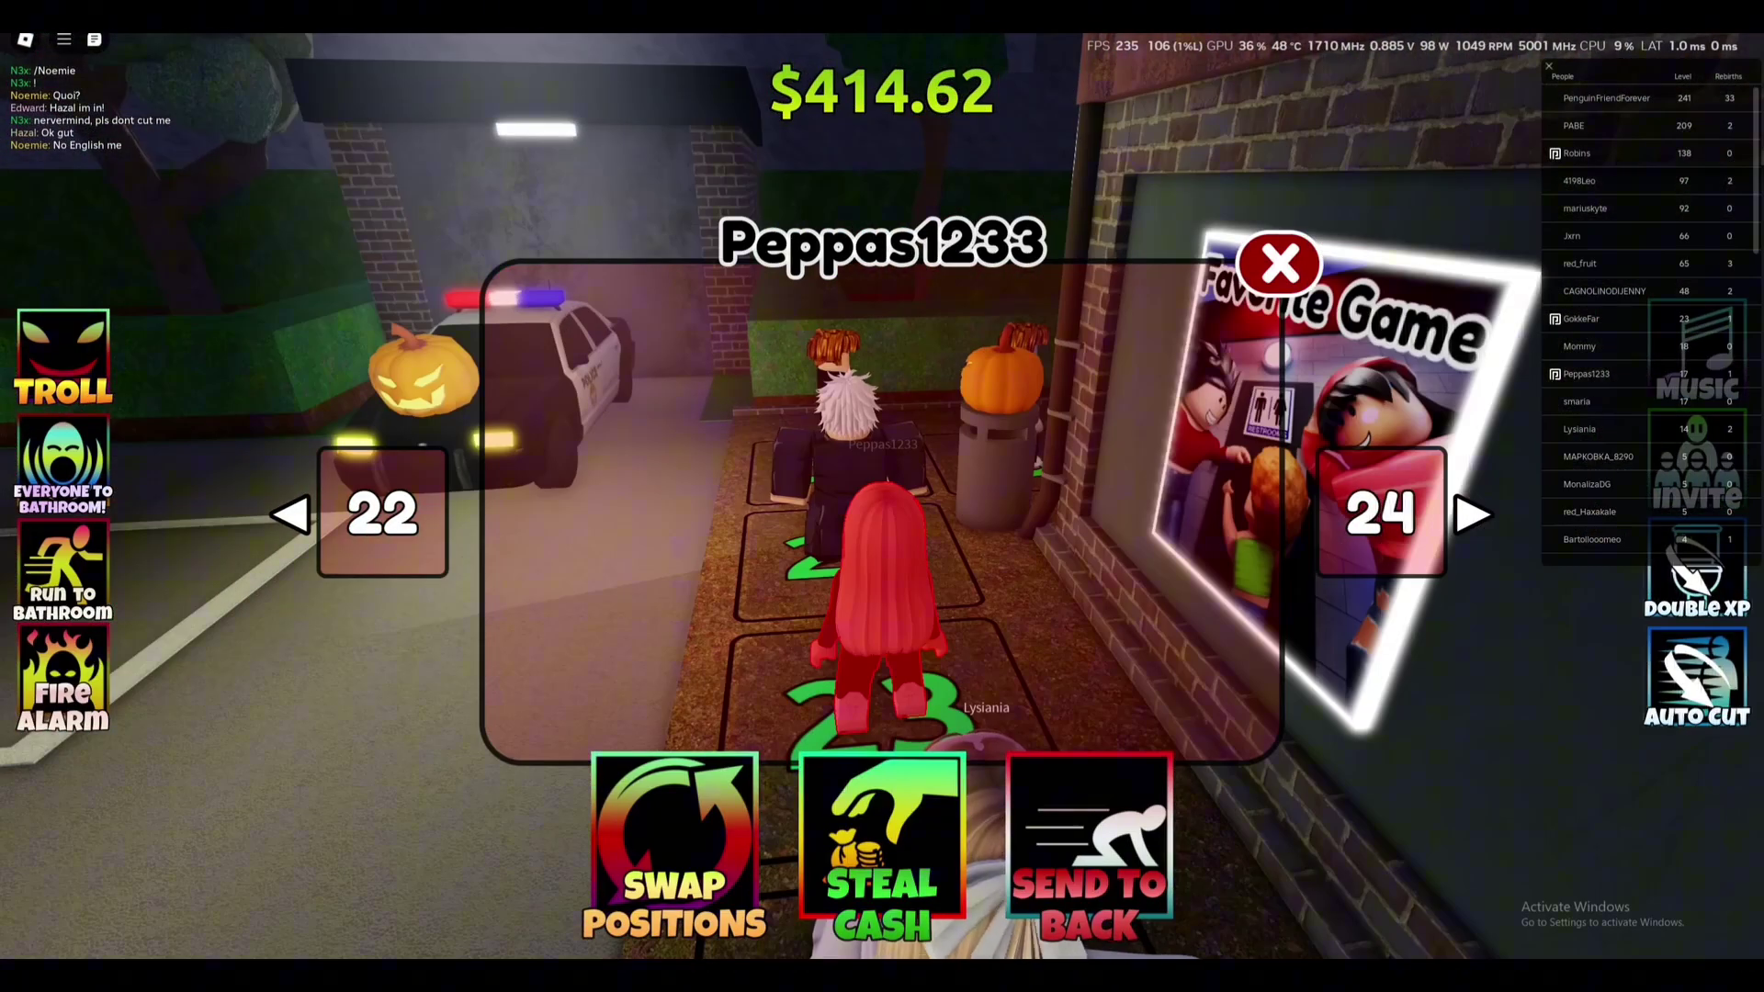
key("Left")
key("Left")
key("Left")
key("Left")
key("Left")
key("Left")
key("Left")
key("Left")
key("Left")
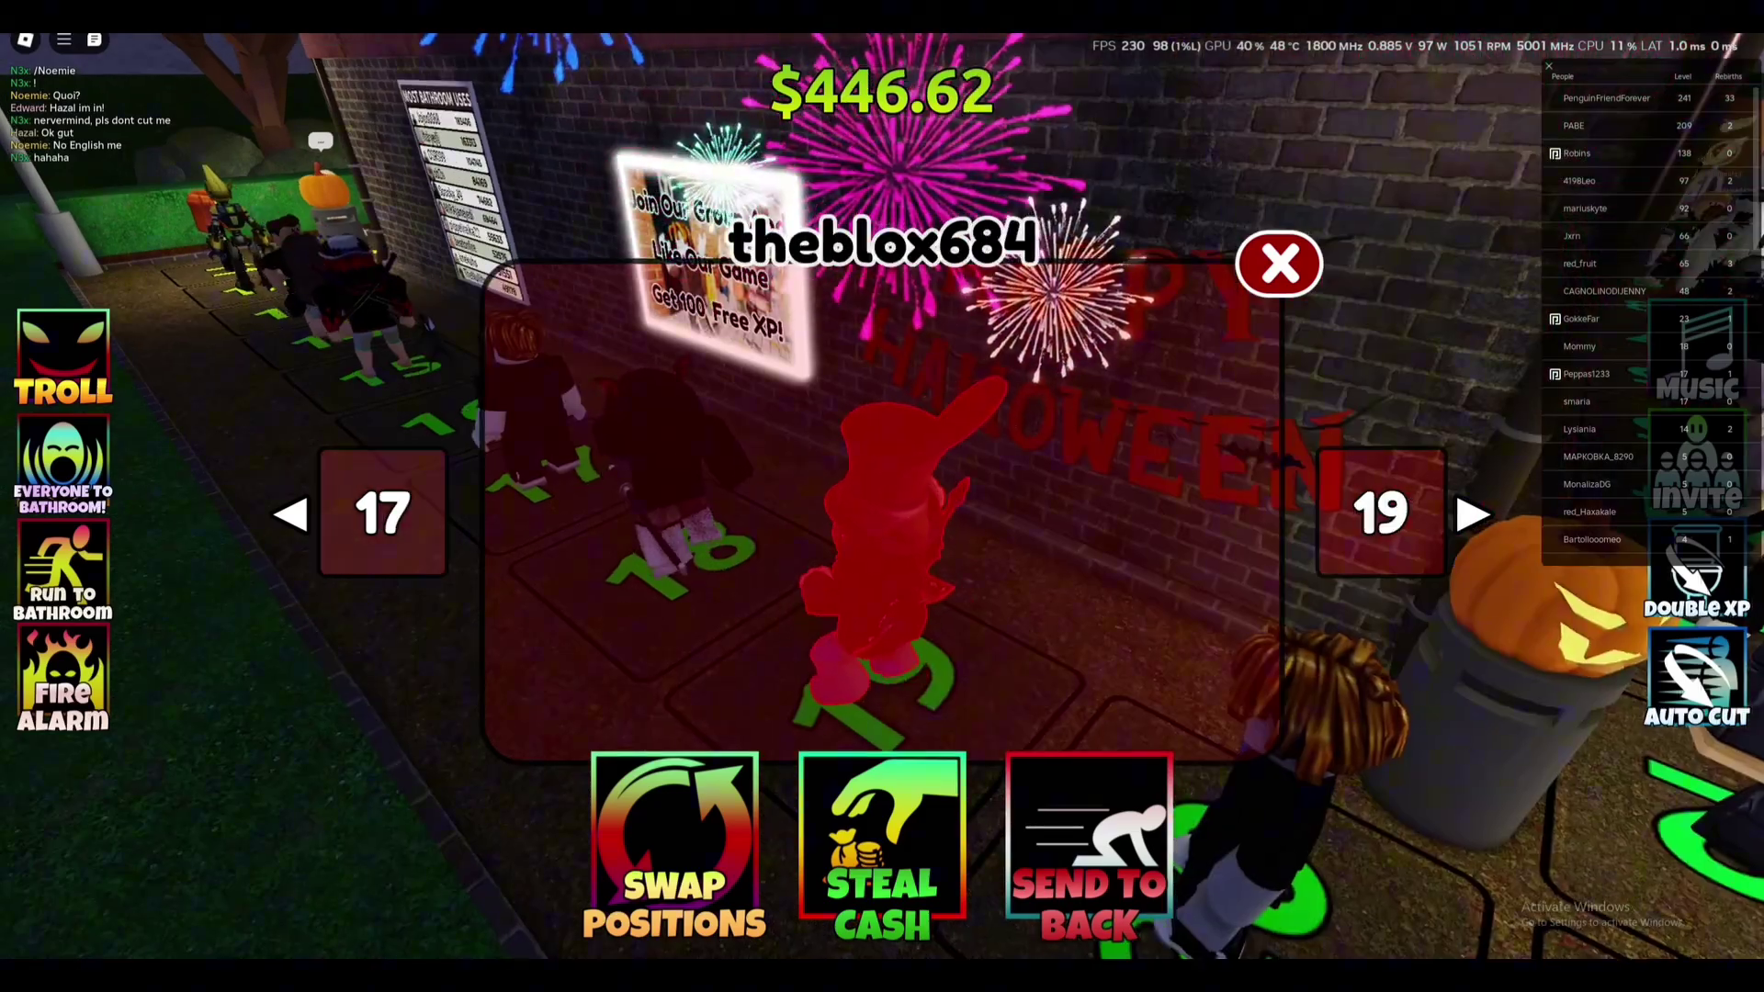
key("Right")
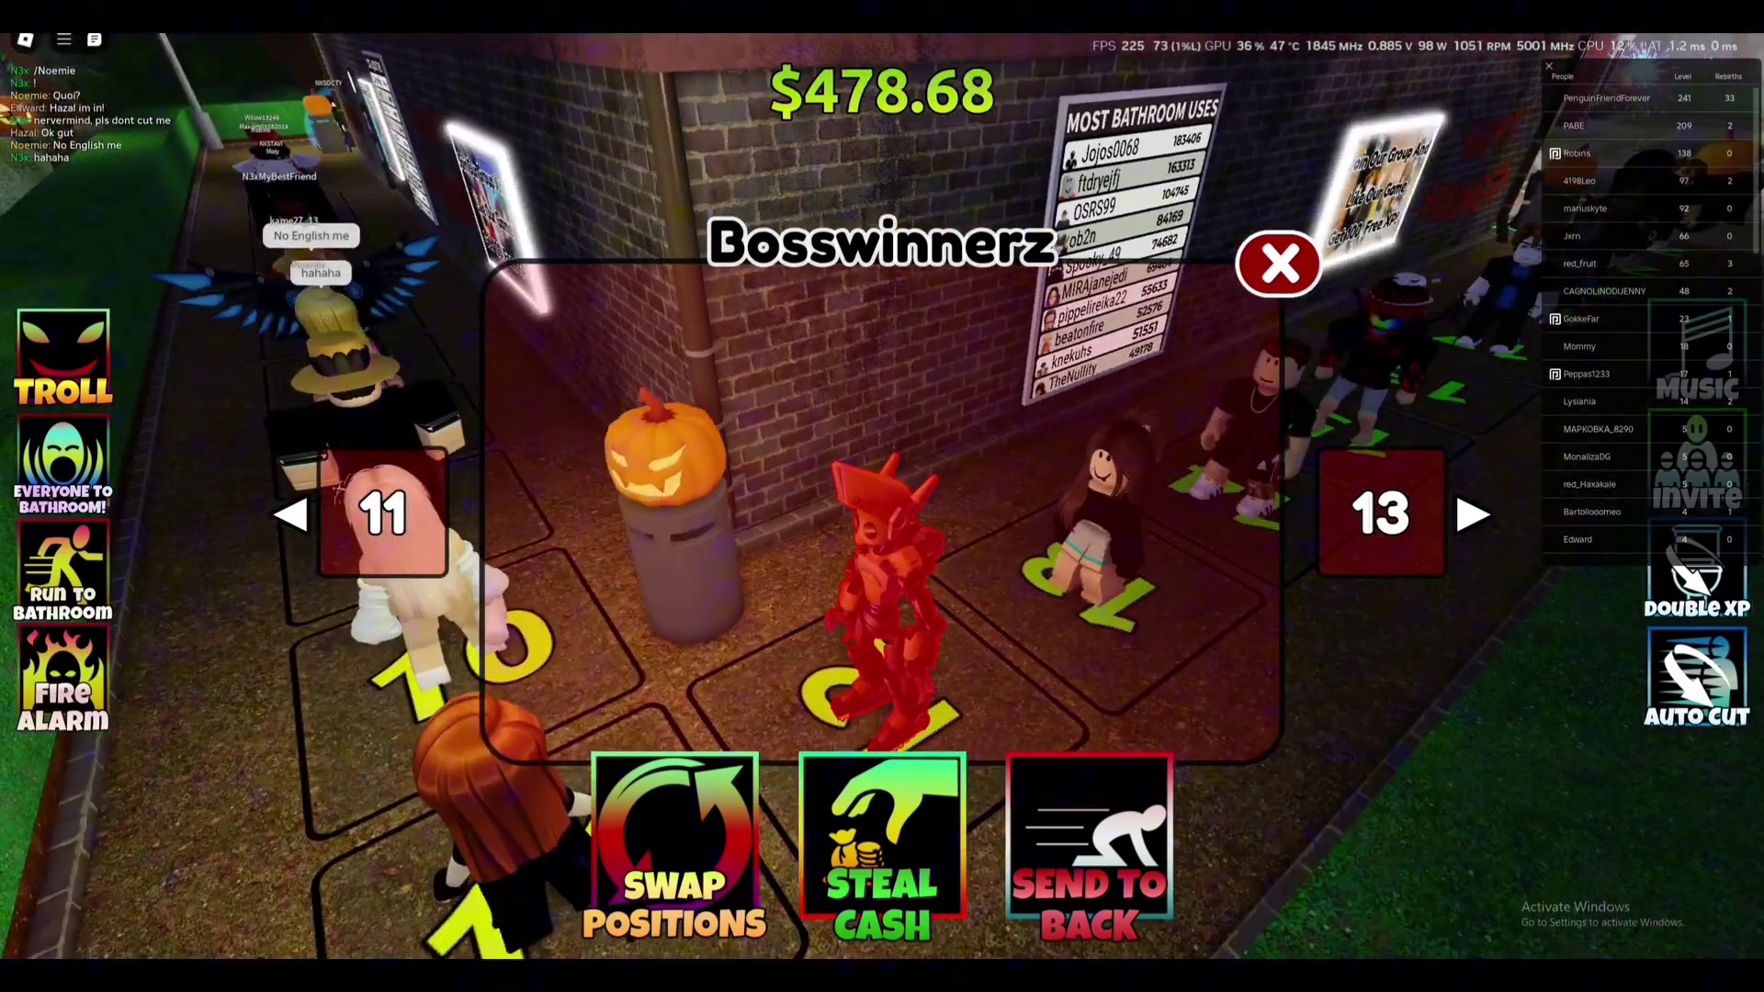
left_click(1278, 263)
View the purchase offers for Run To Bathroom and Auto Cut, cancelling both.
right_click_drag(1279, 264, 1617, 263)
left_click(62, 571)
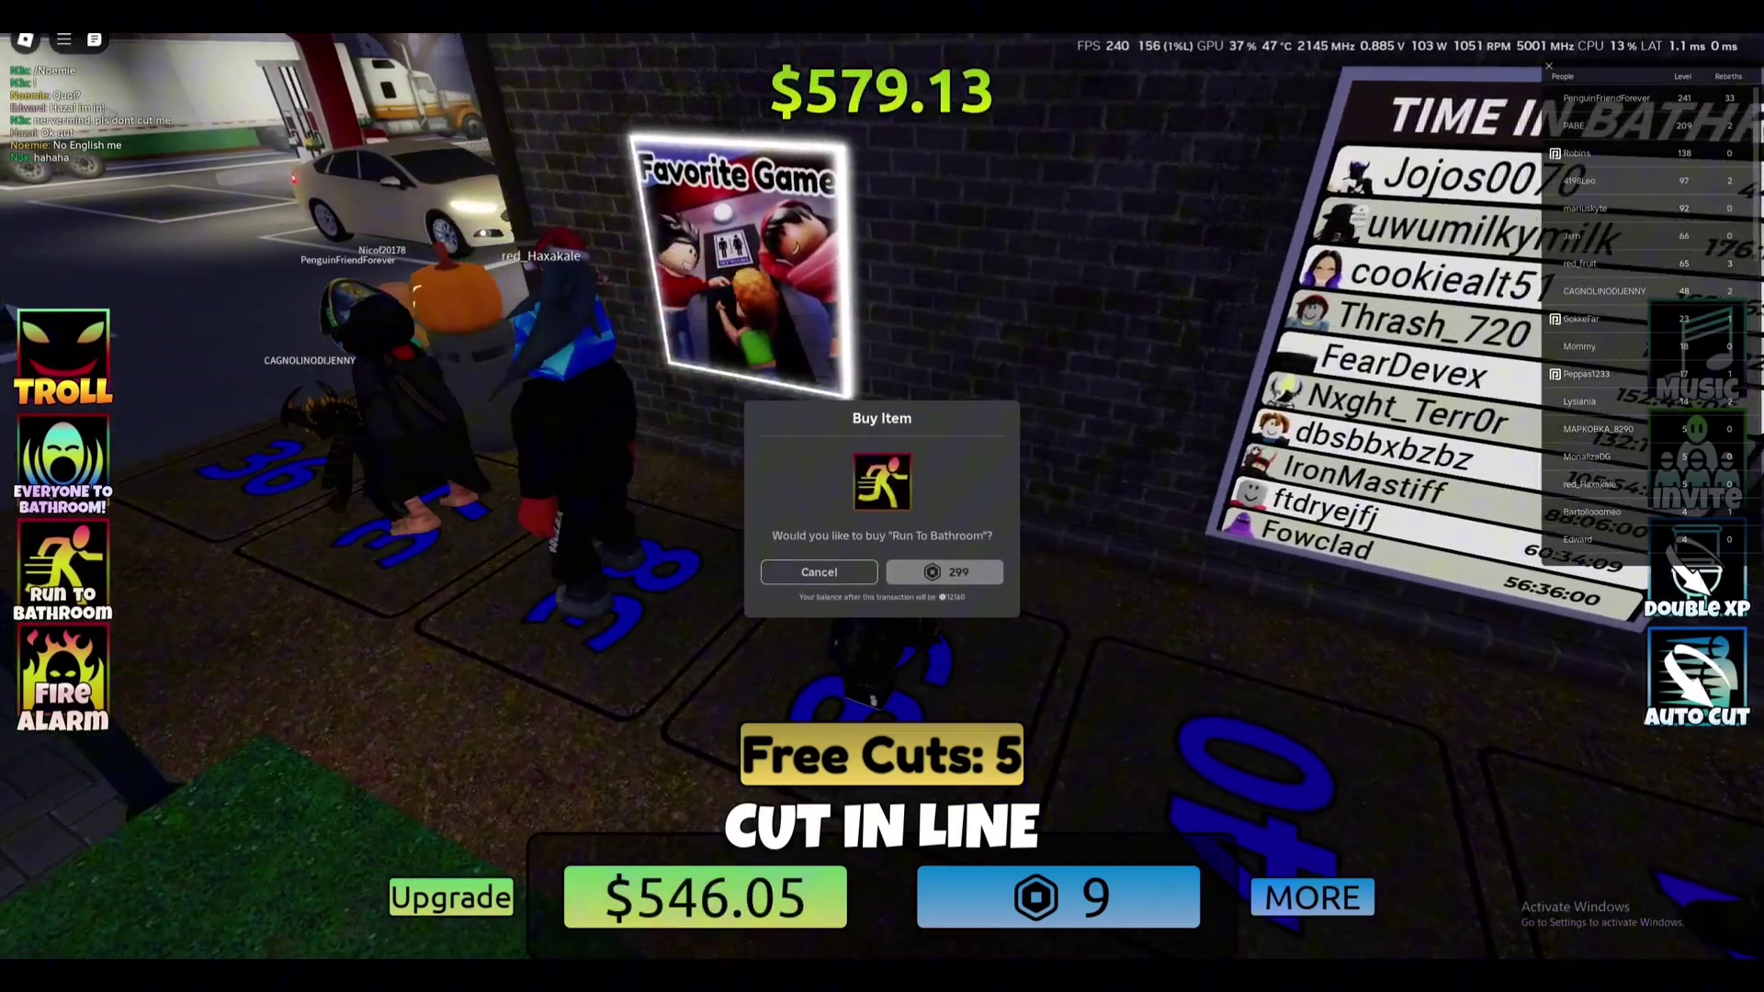
left_click(819, 571)
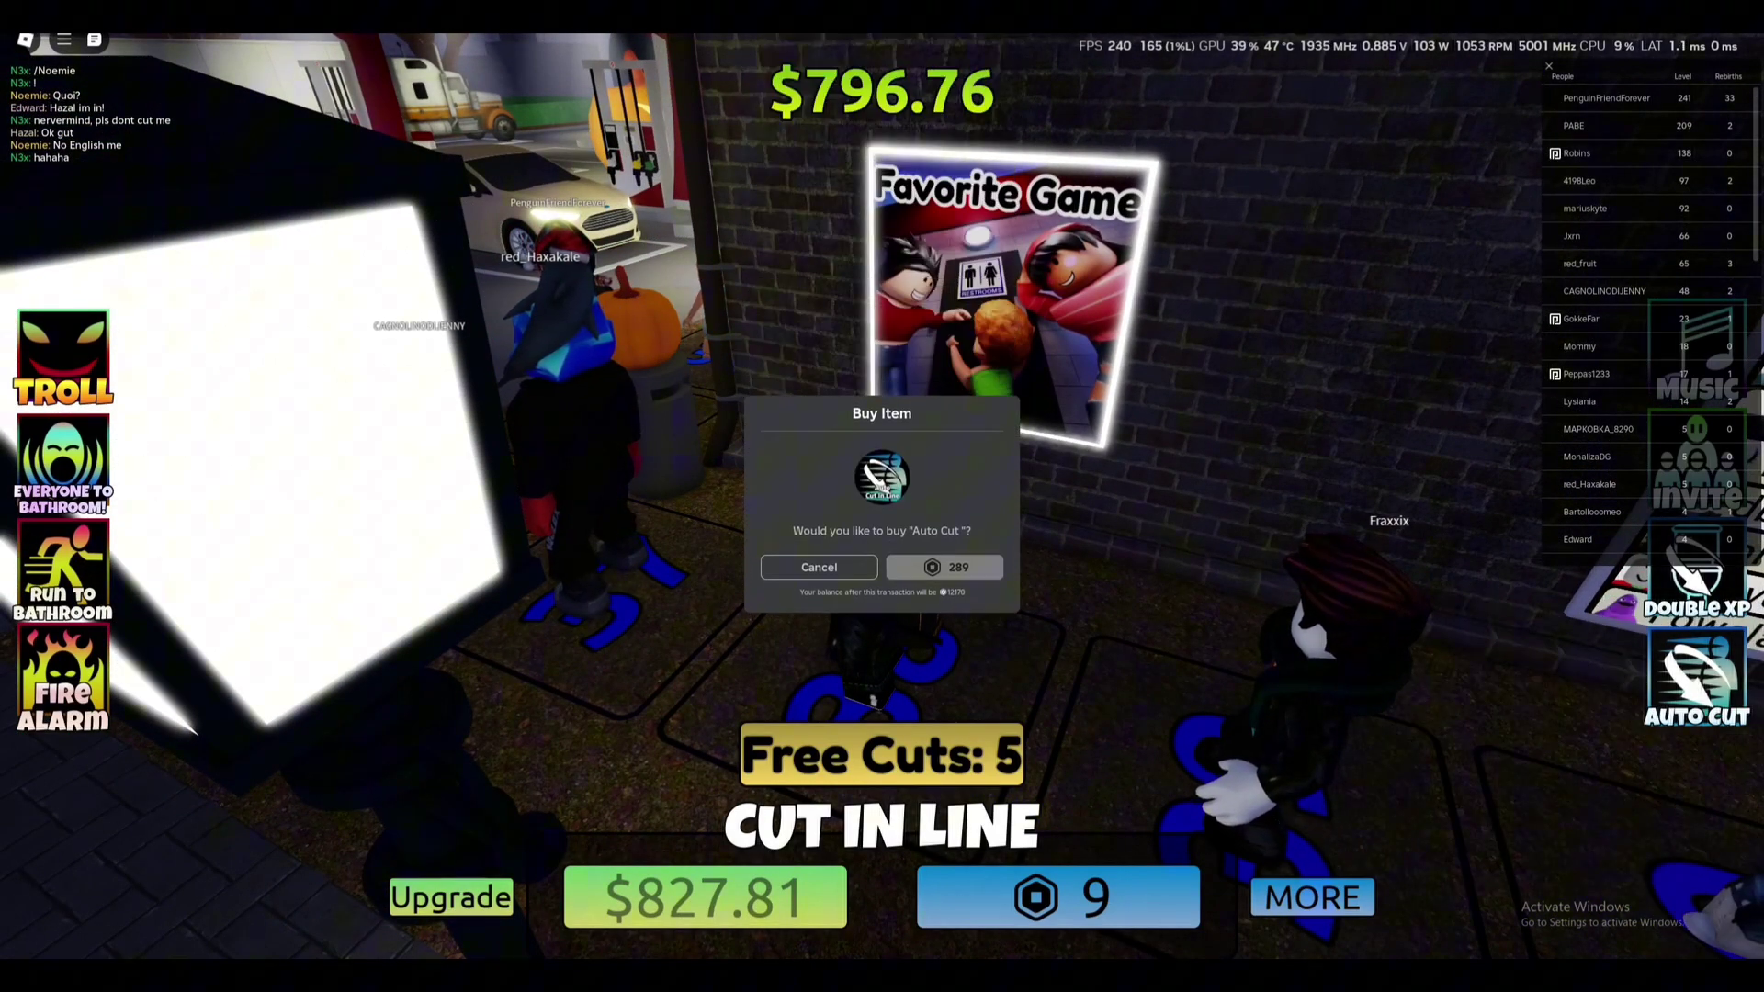
left_click(819, 575)
Hide the player leaderboard, then view the friend invitation list and close it.
key("Tab")
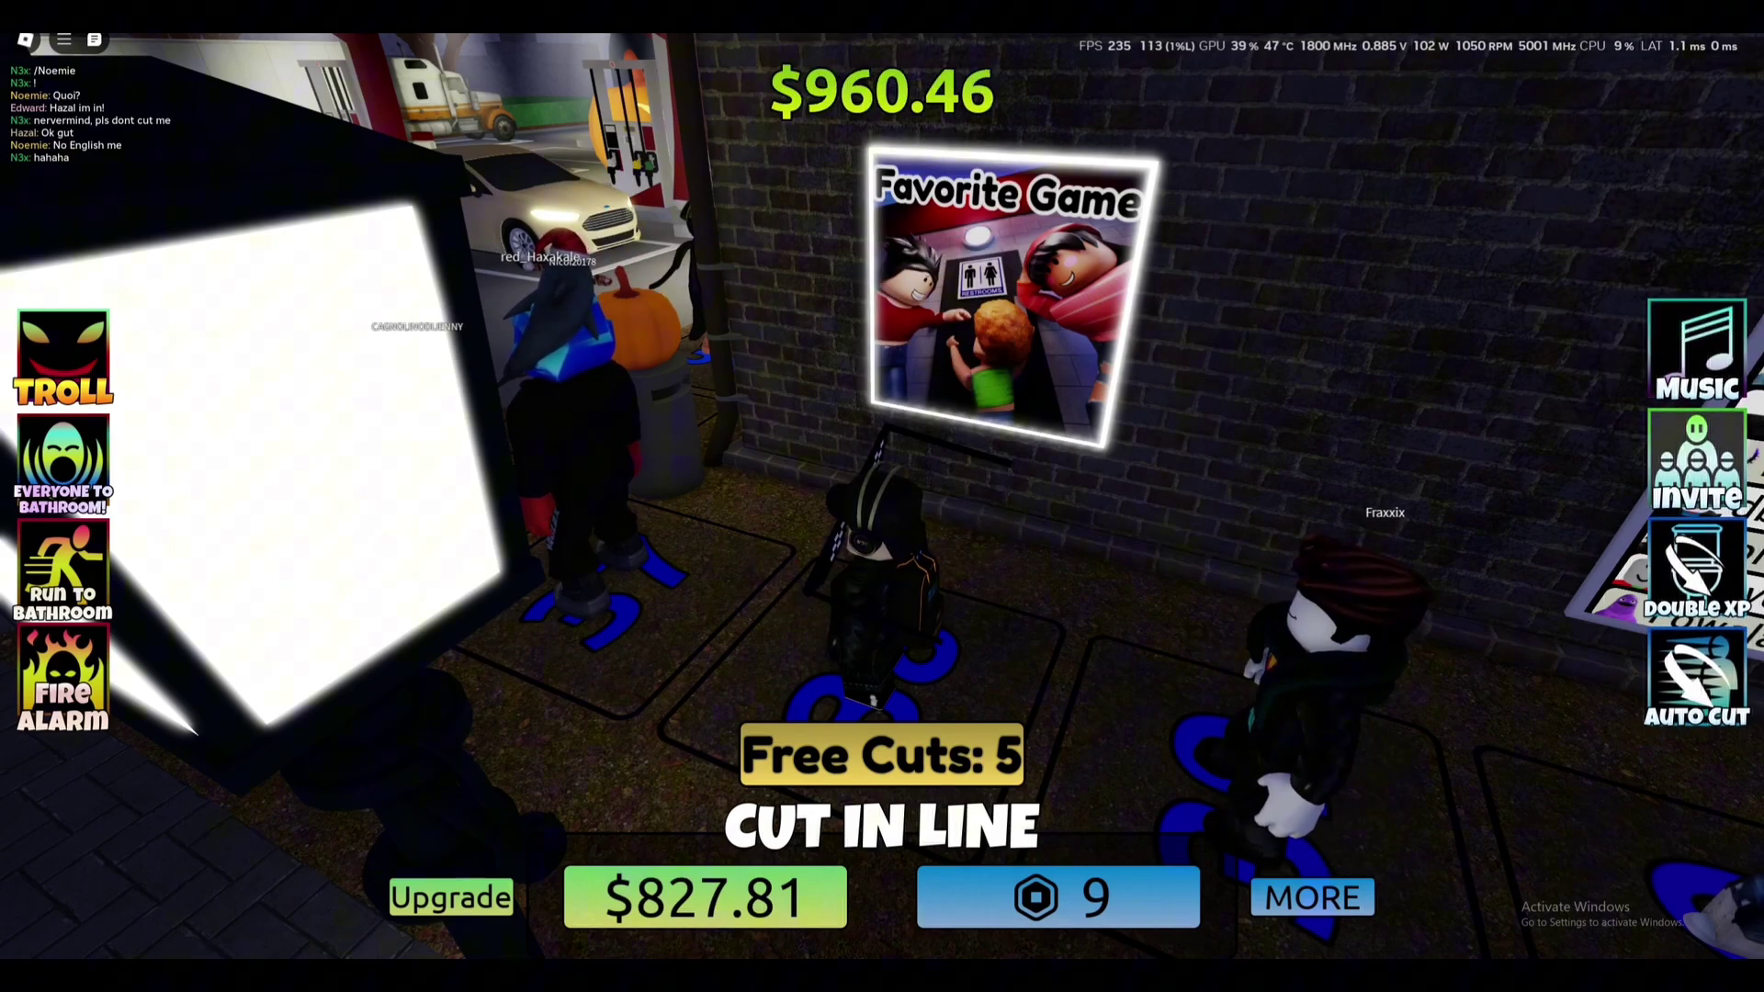
left_click(1695, 459)
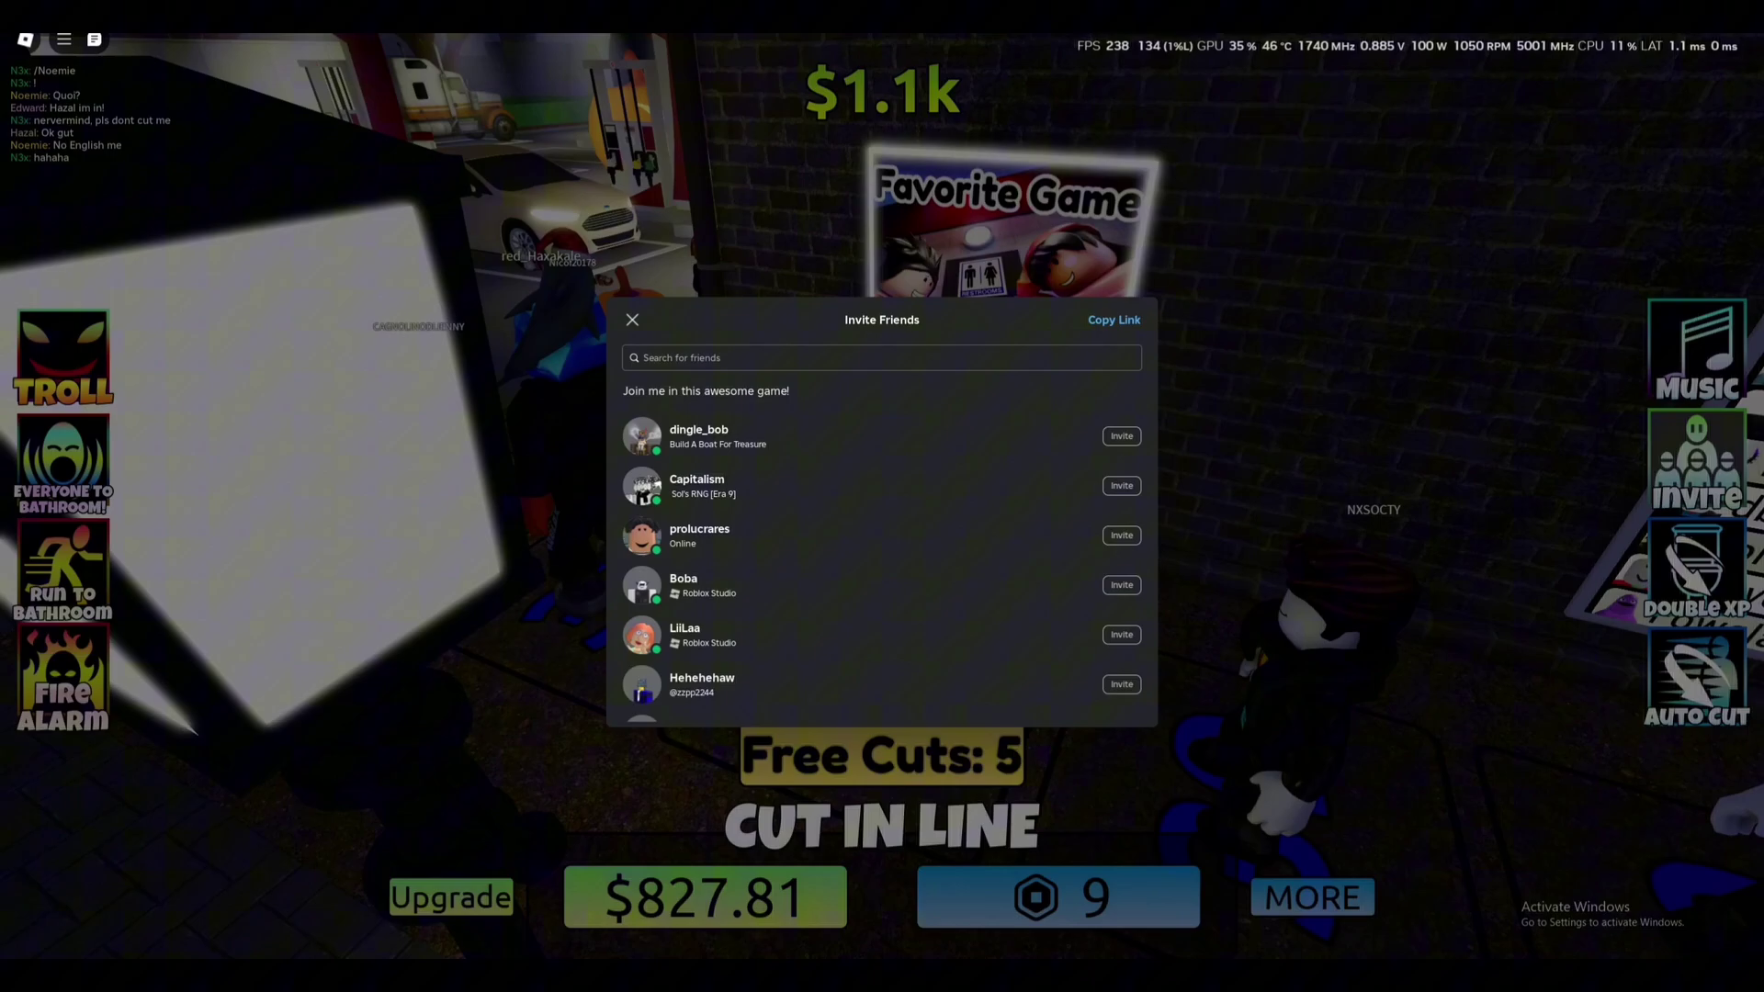
left_click(632, 319)
Expand the cut-in-line panel to examine its Shove, Step Back and multi-cut options, then collapse it.
left_click(1312, 897)
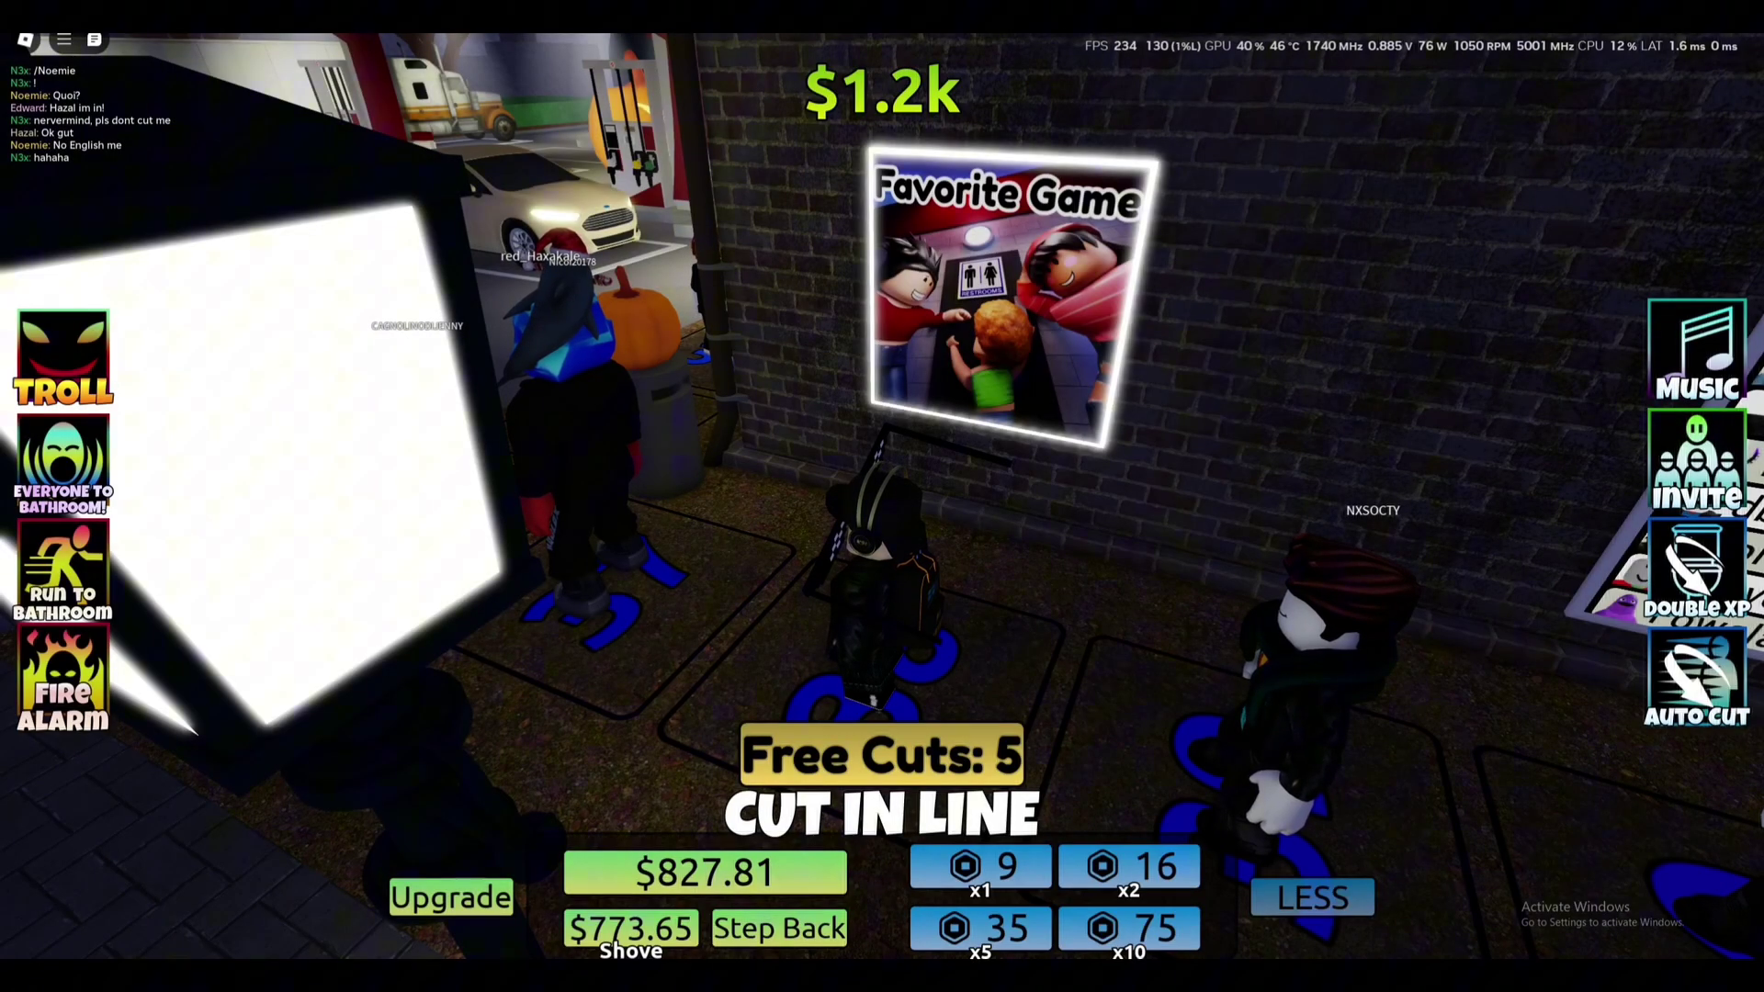
left_click(1312, 897)
left_click(1312, 897)
left_click(1312, 897)
left_click(1312, 898)
left_click(1312, 897)
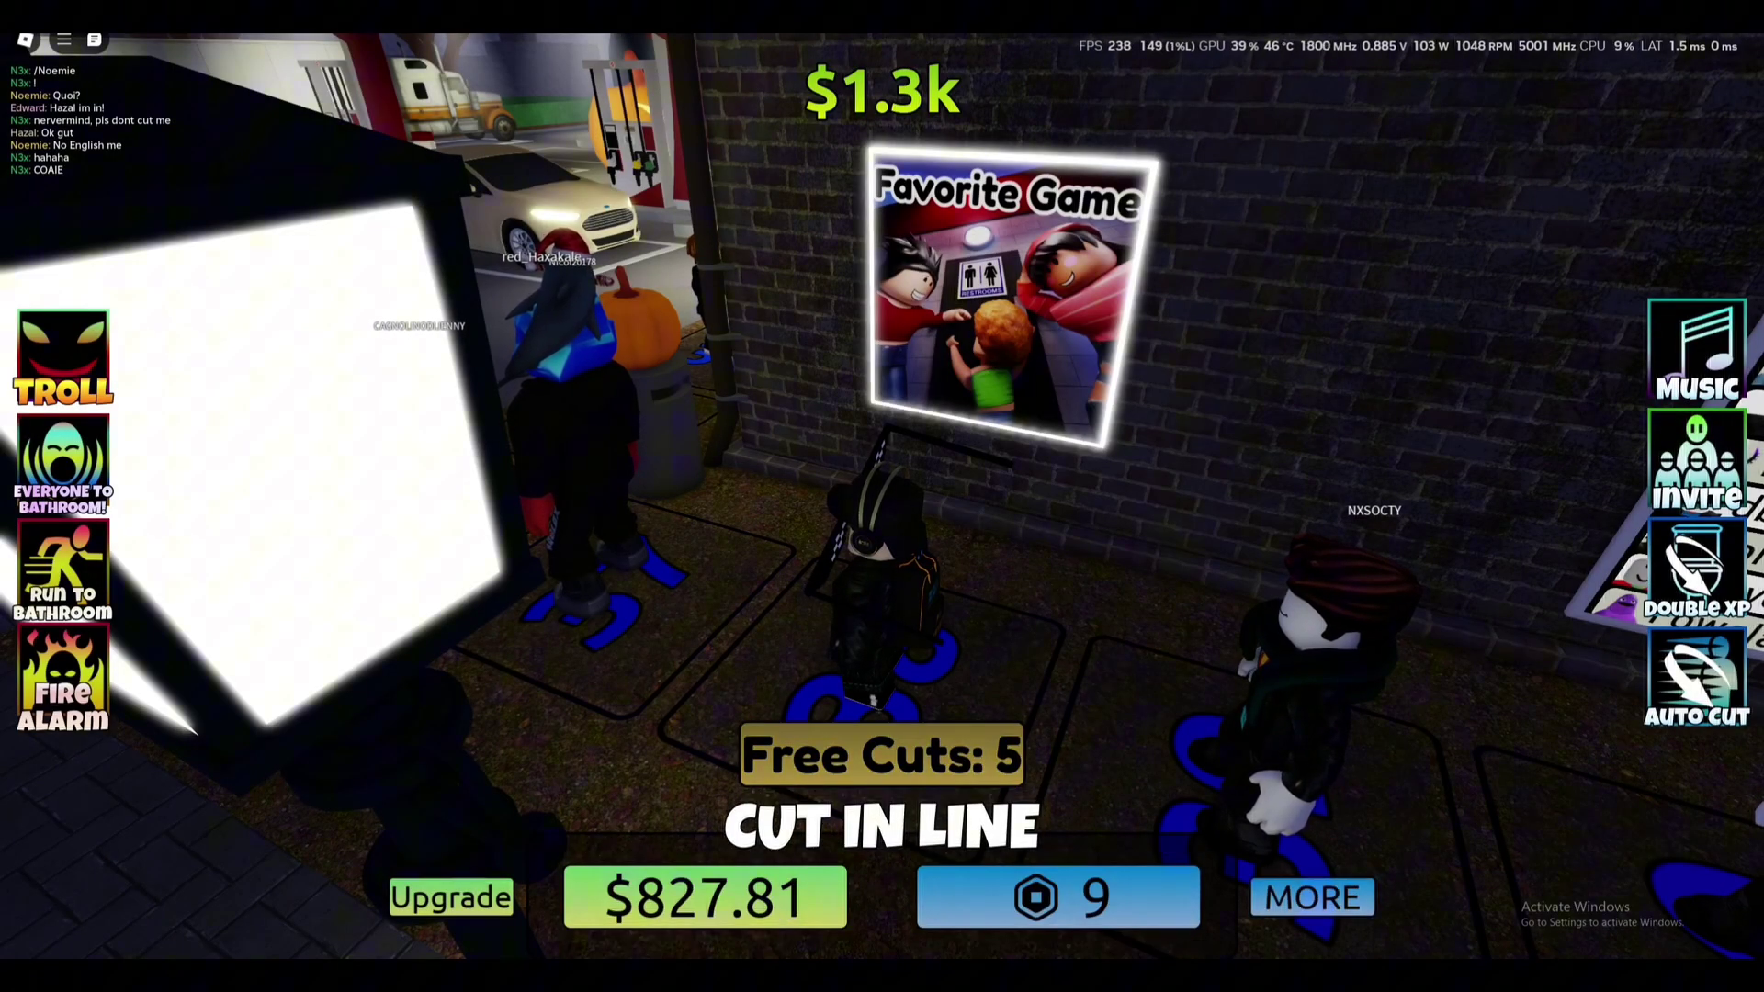
right_click_drag(873, 634, 918, 643)
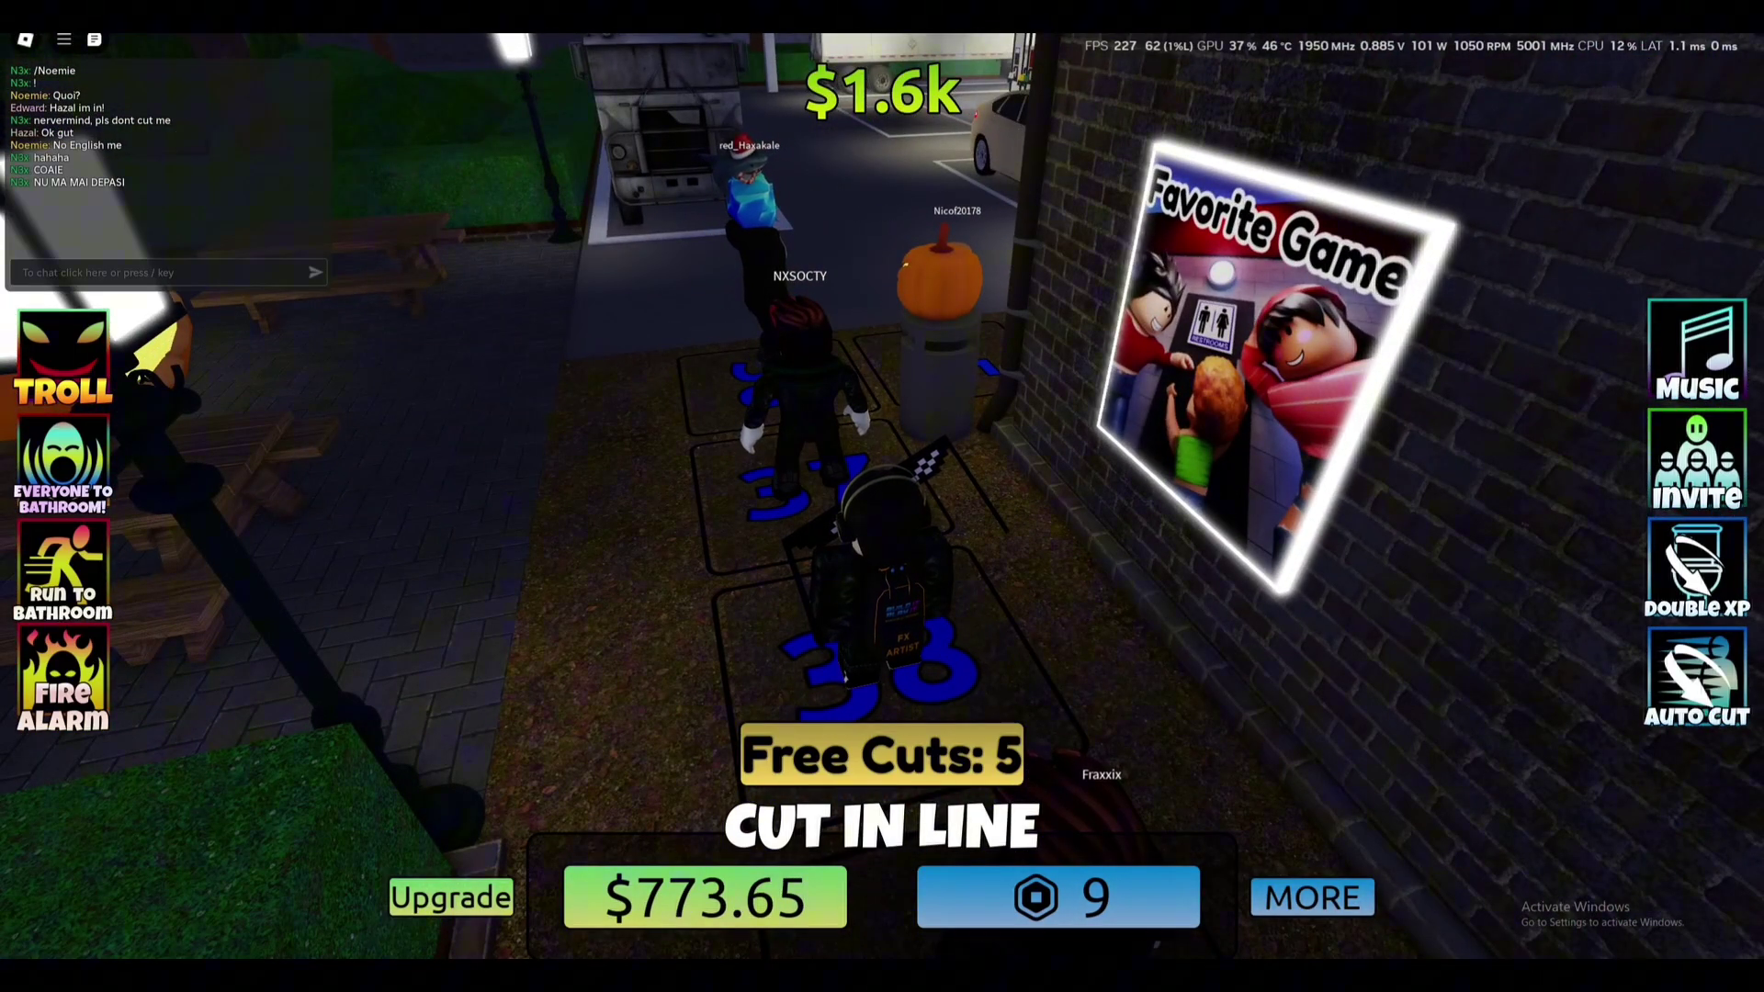
right_click_drag(882, 552, 974, 579)
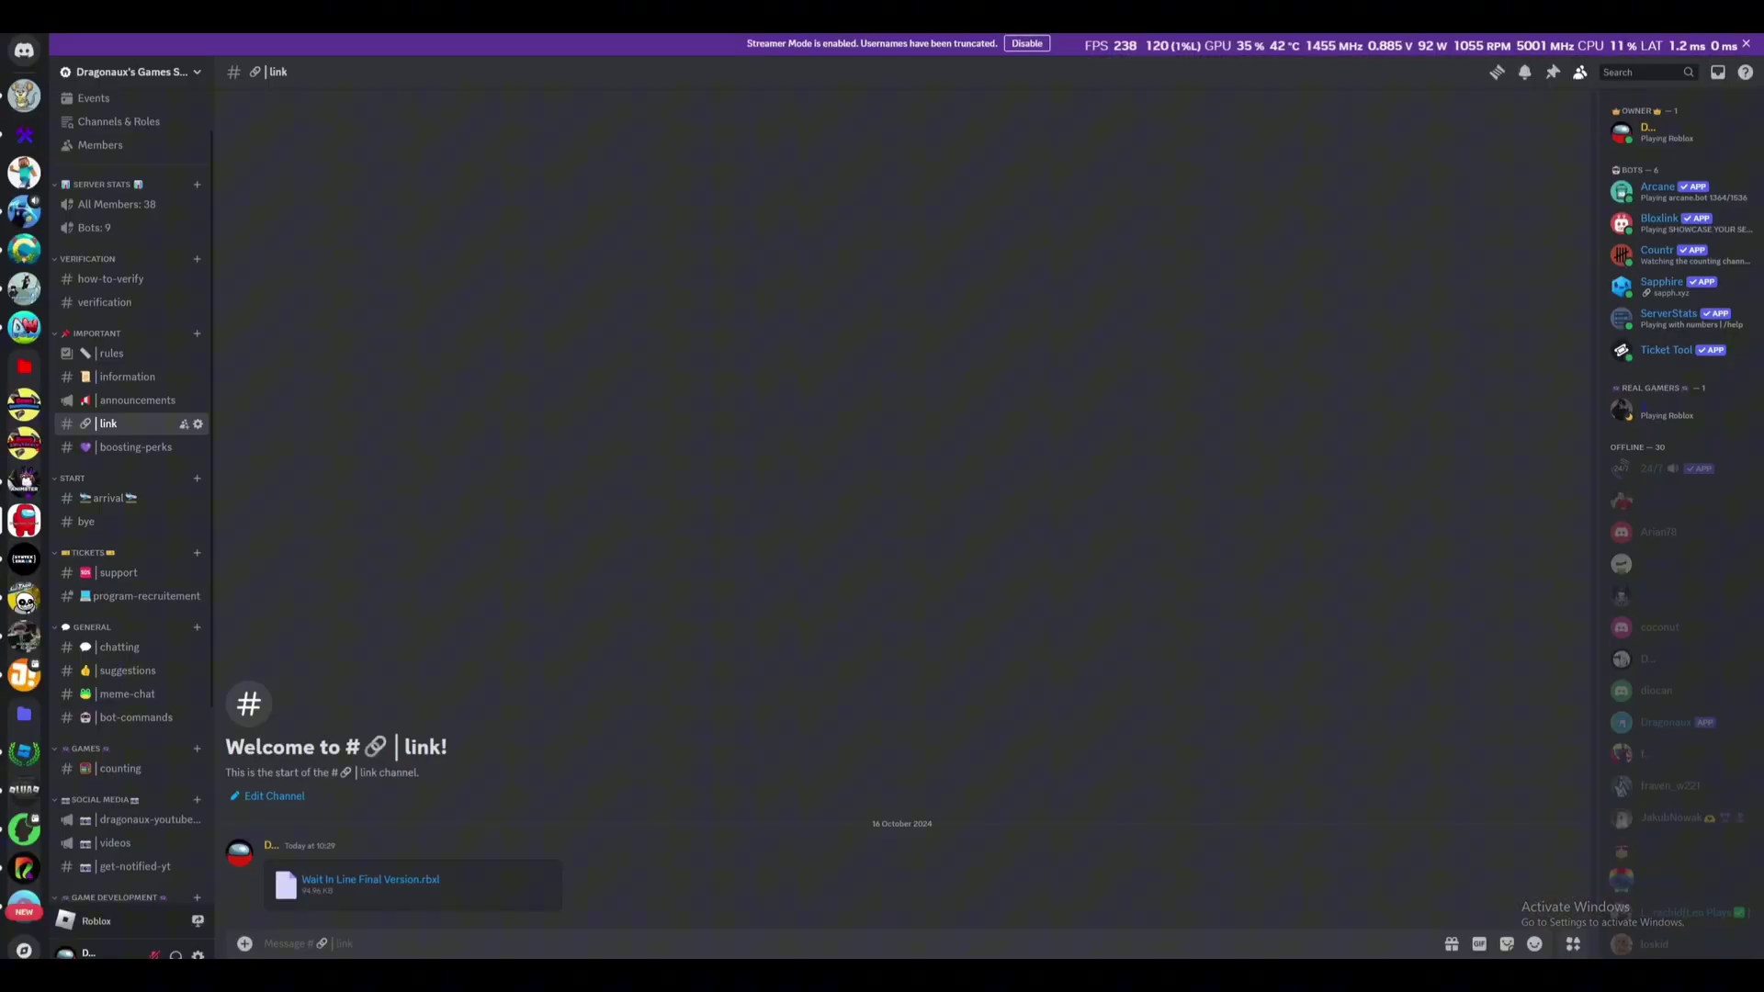
In the Discord server, read the Bloxlink message in the verification channel and return to the link channel.
left_click(104, 302)
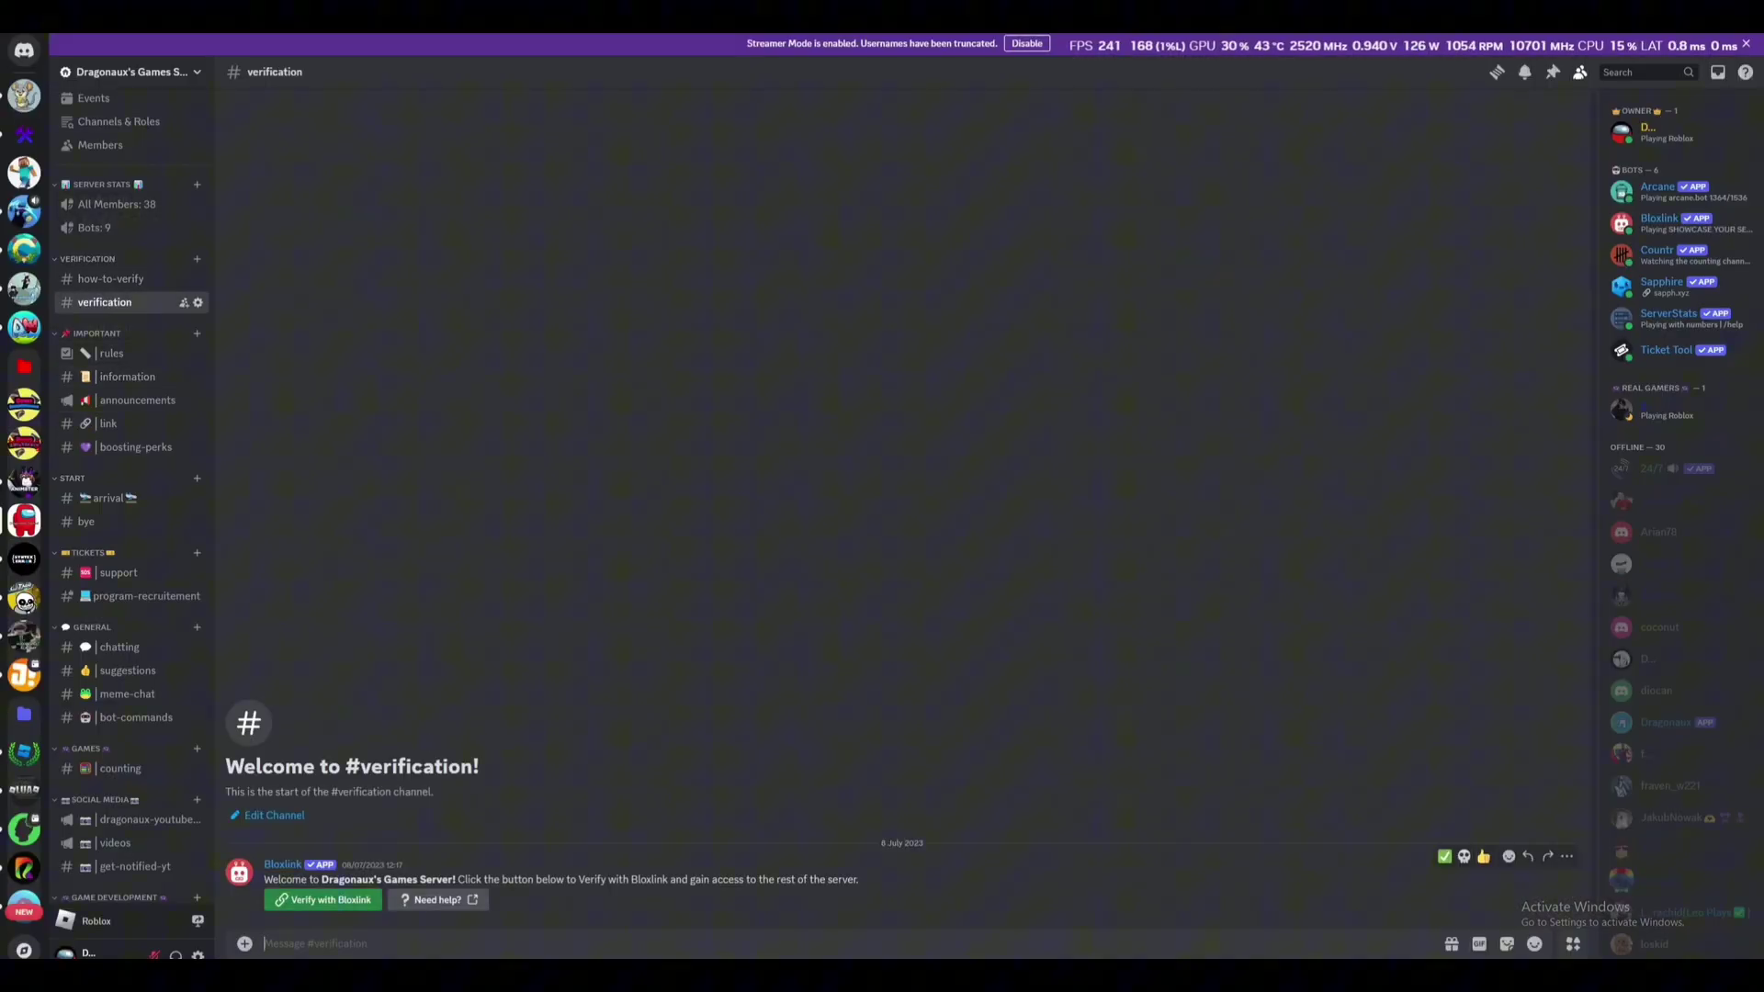
triple_click(284, 879)
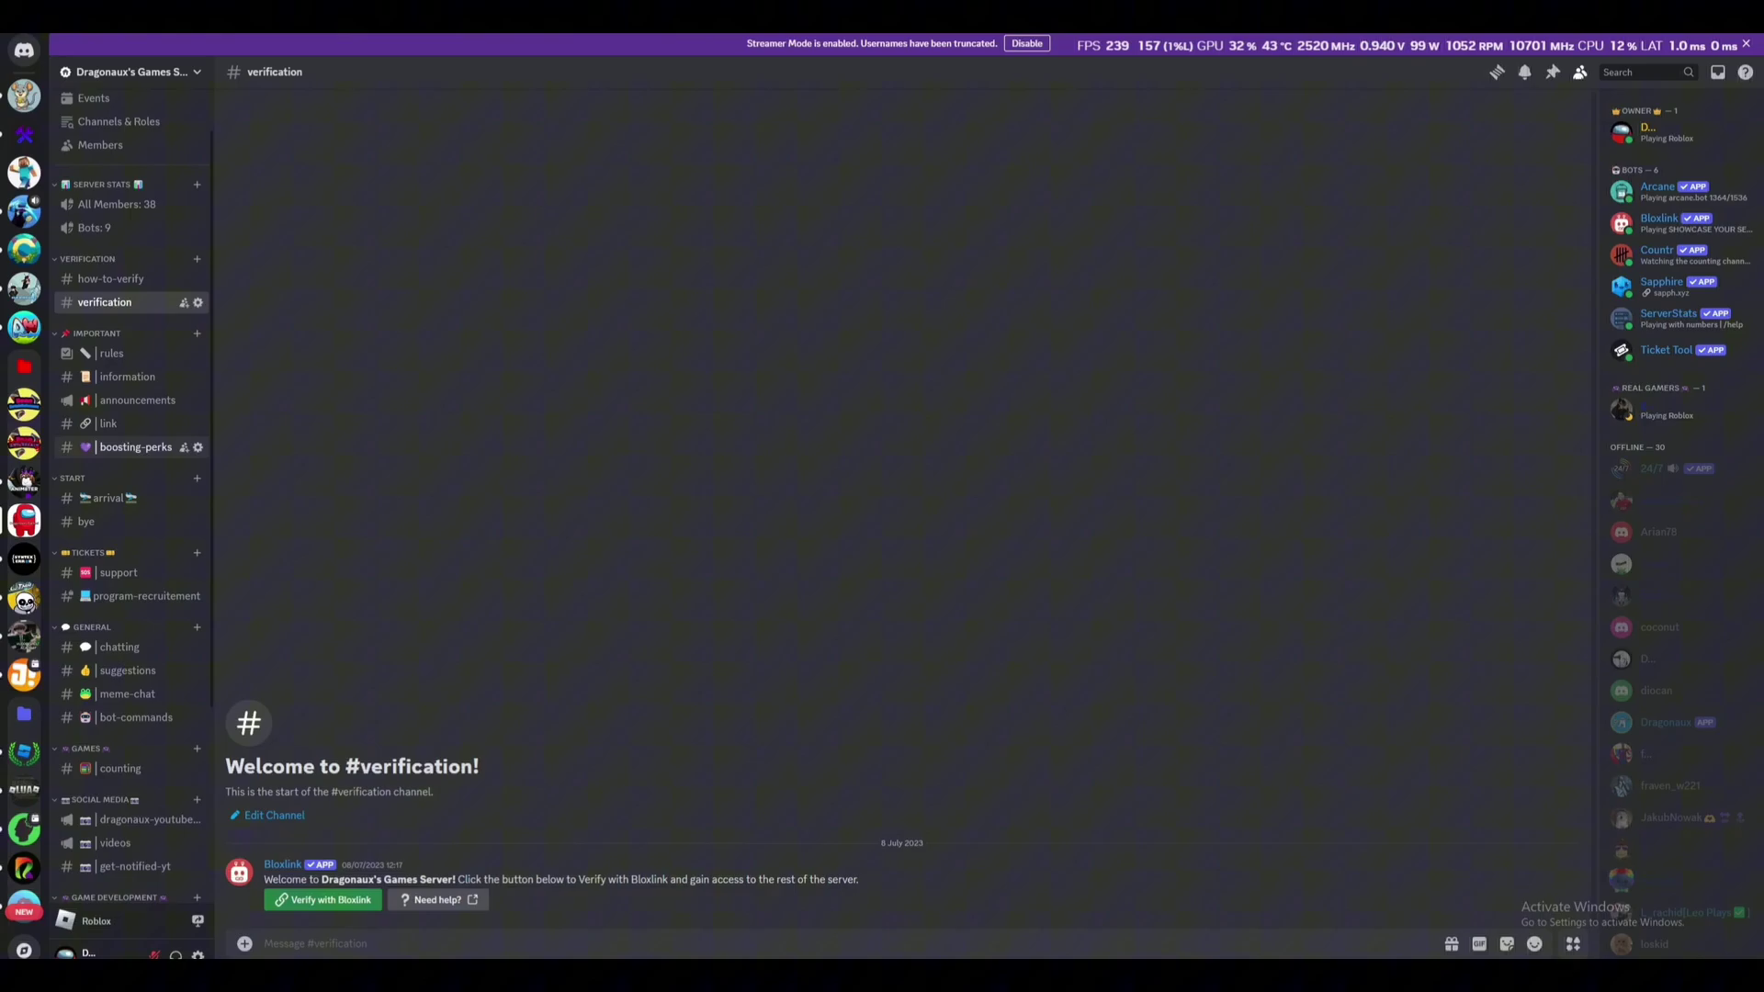
left_click(108, 424)
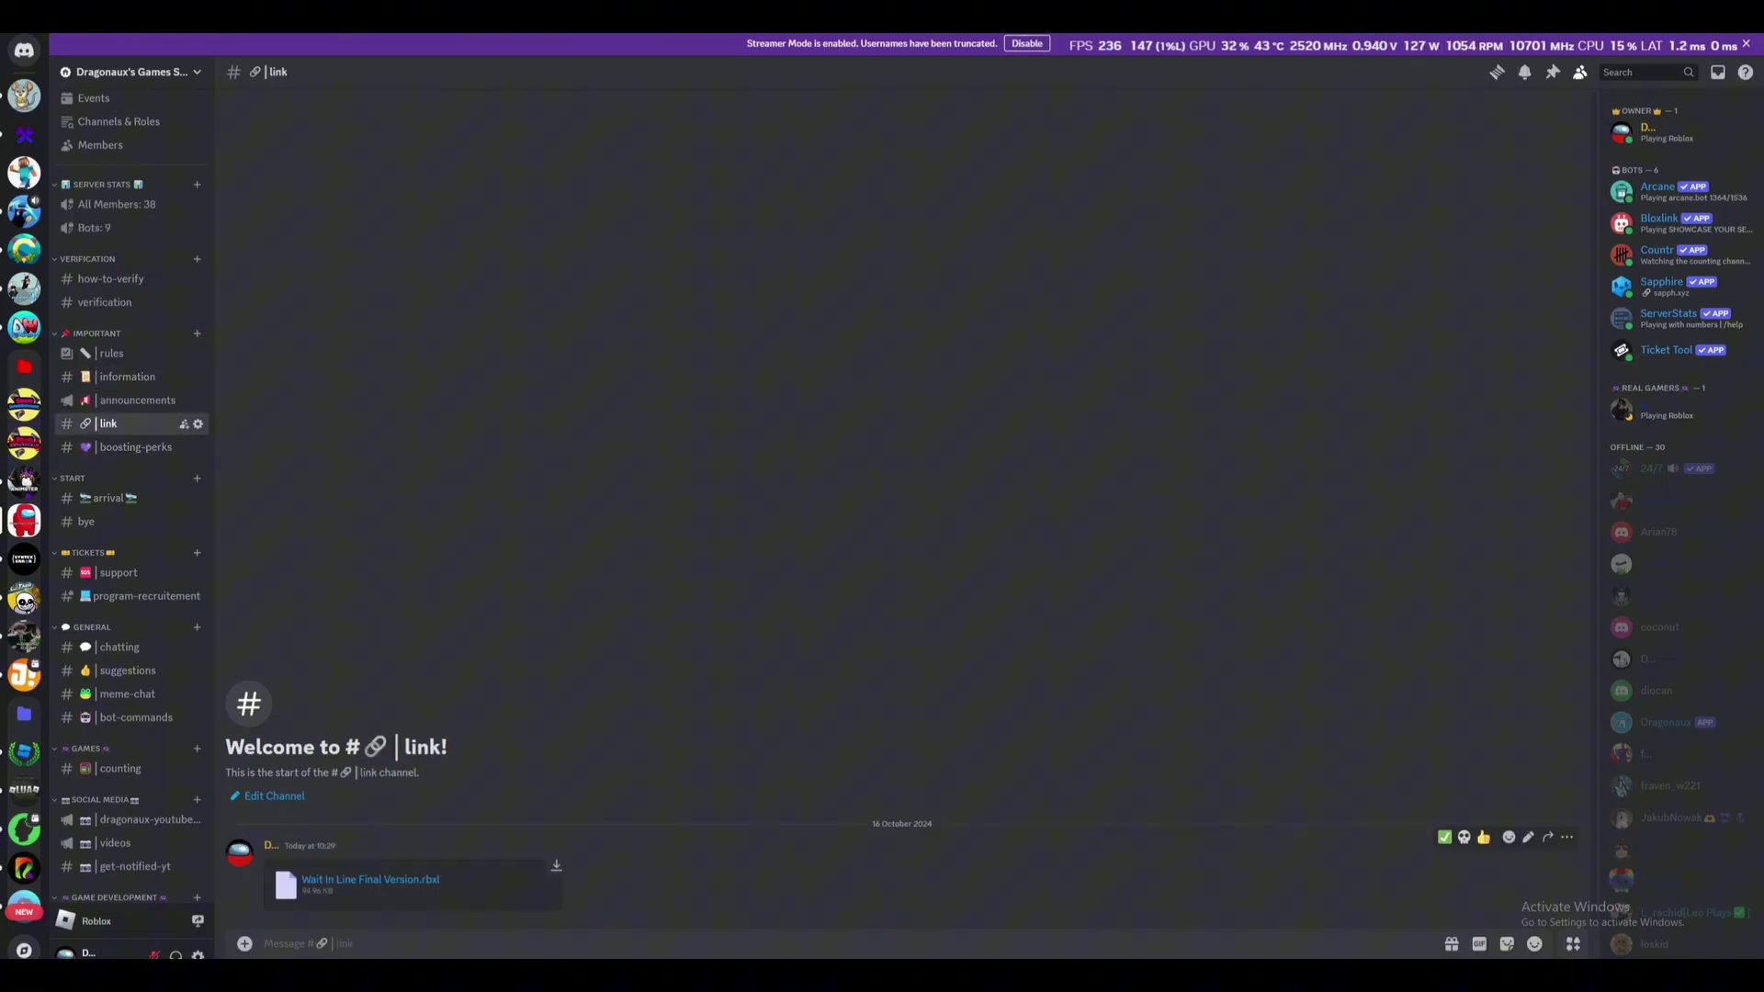
View the game development channels promote-game, scripting-help, kit-suggestions, hire-devs and suggestions in turn.
scroll(131, 497, "down", 3)
left_click(113, 644)
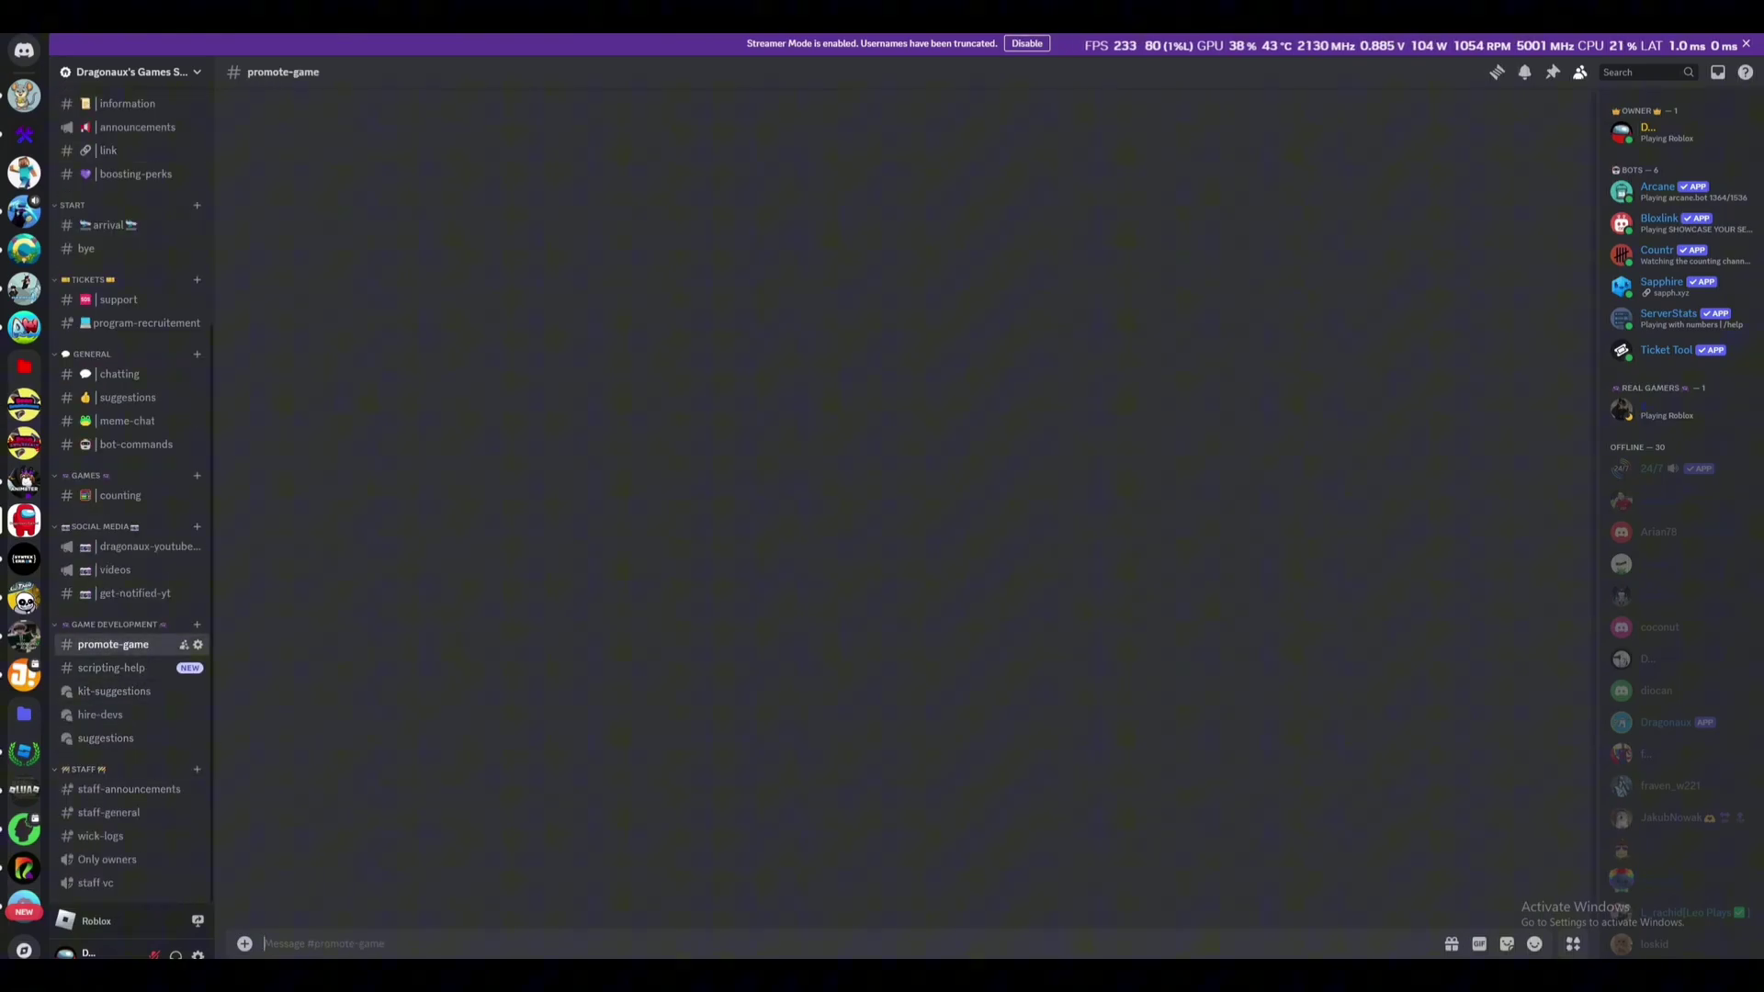
left_click(111, 668)
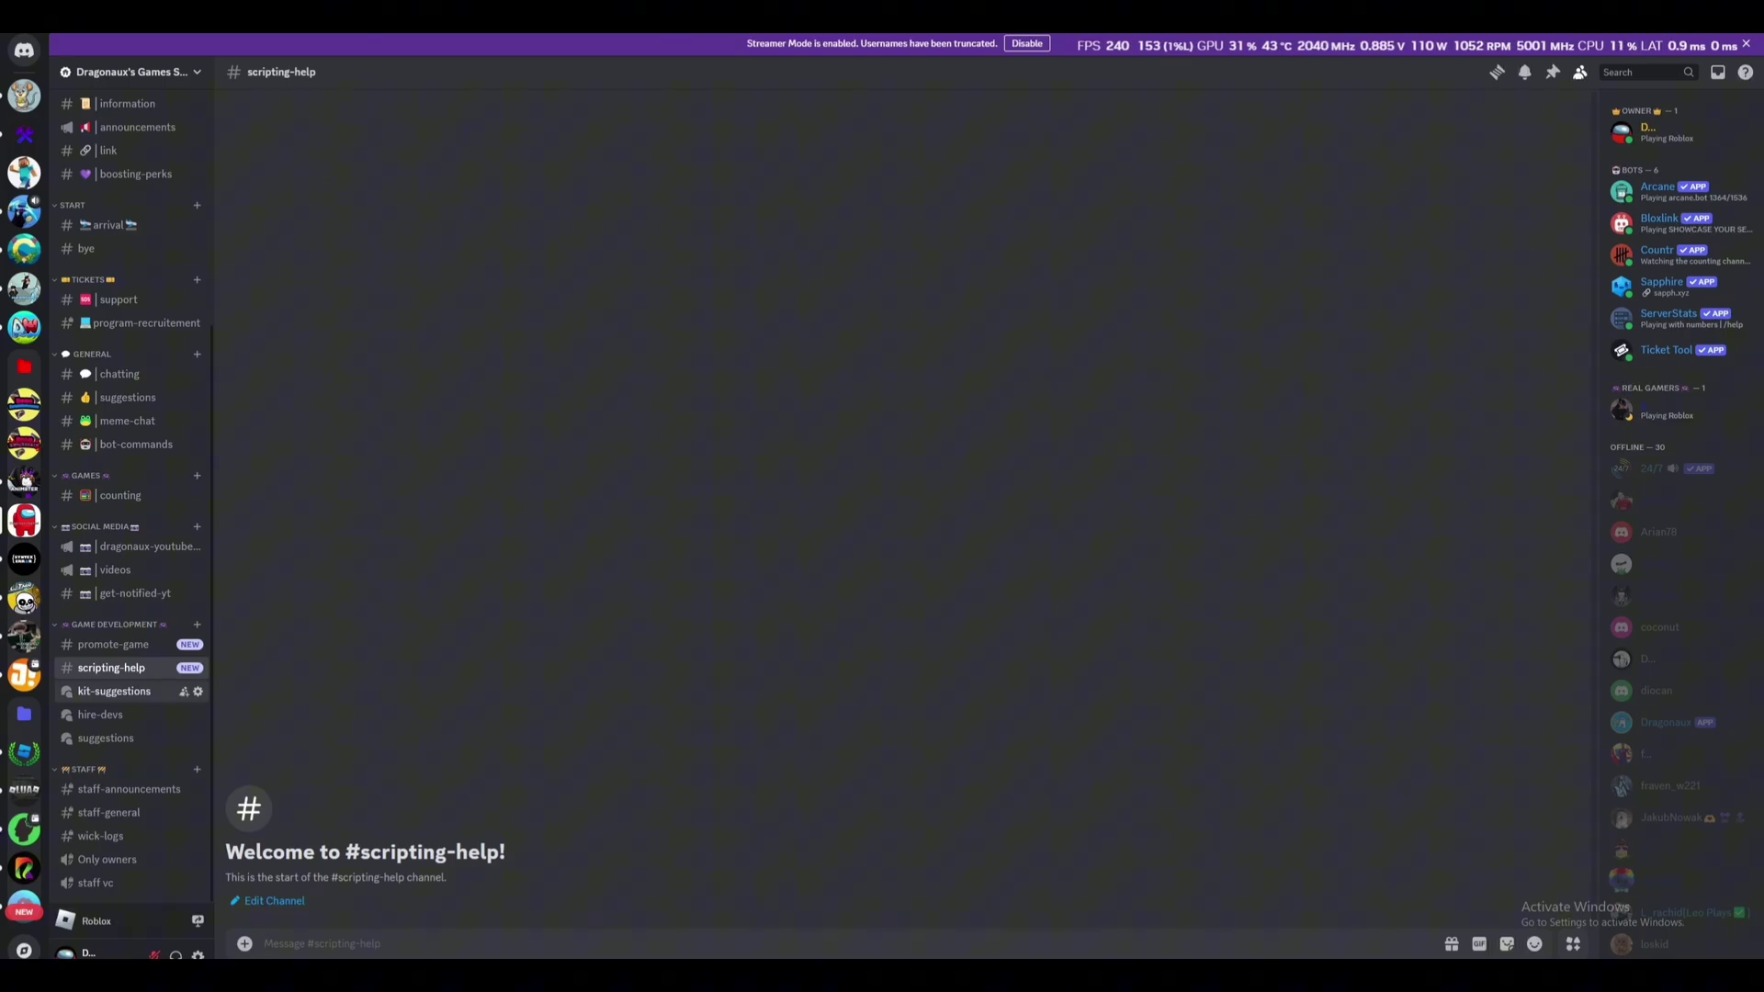
left_click(114, 691)
left_click(100, 714)
left_click(106, 738)
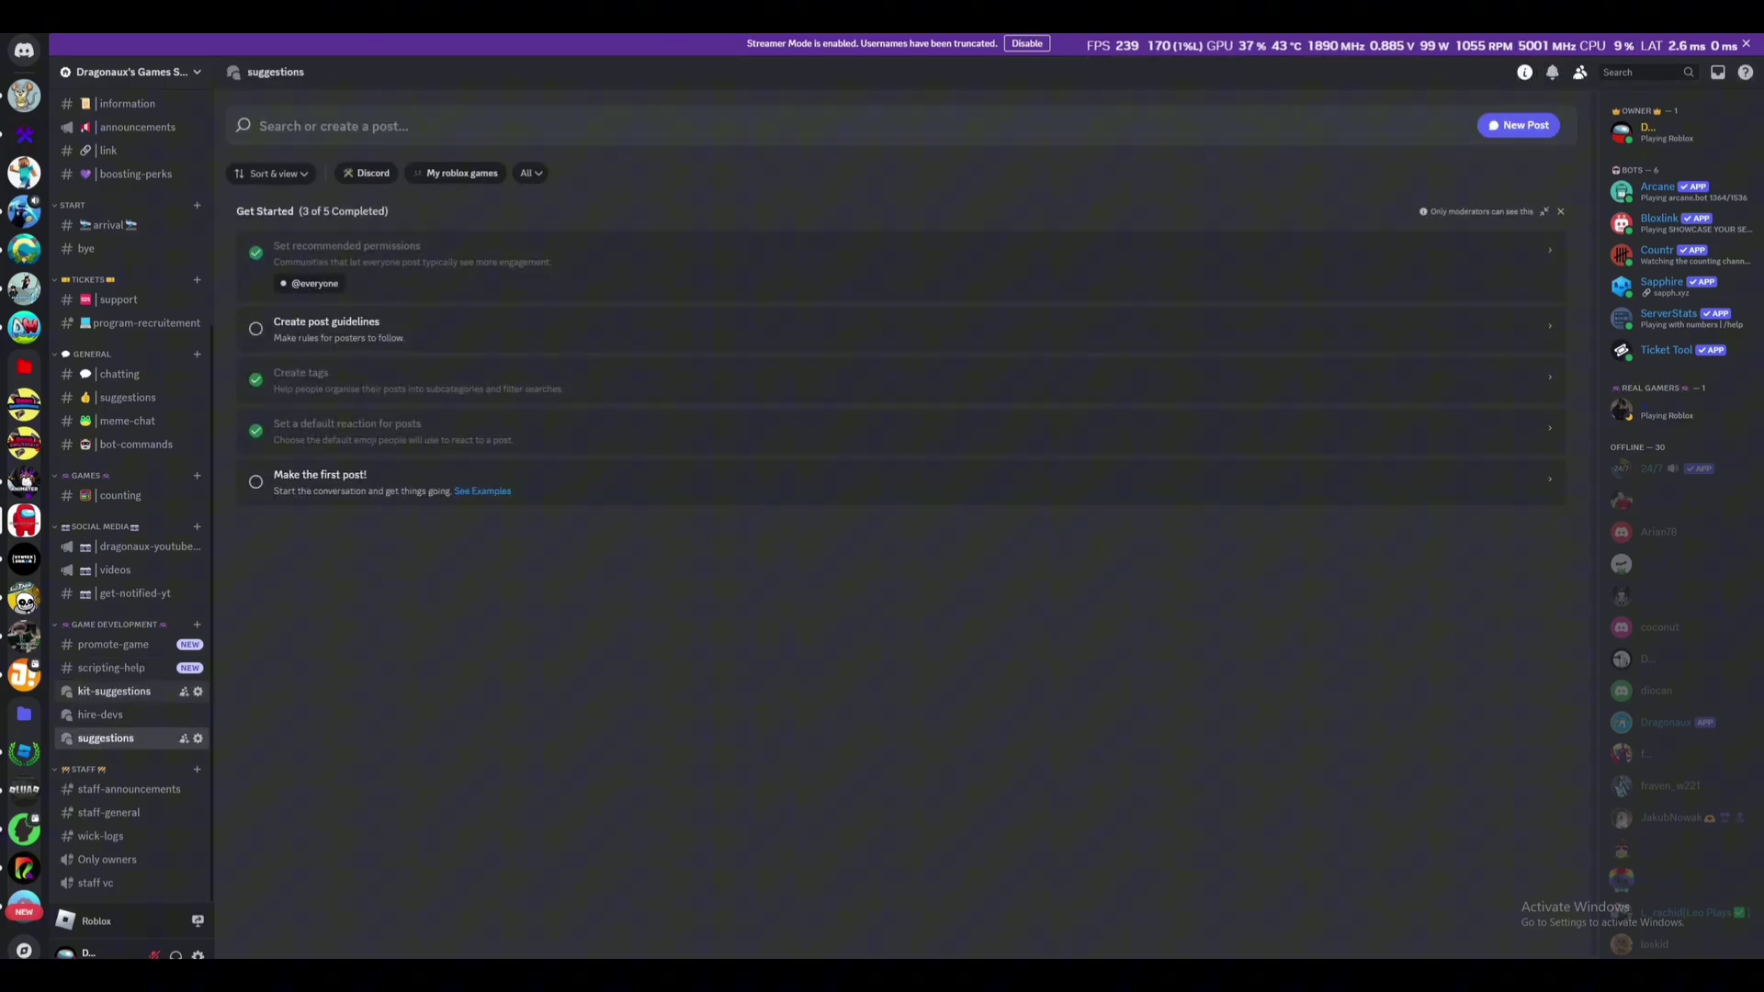
View the server's general chatting channel and its arrival channel.
scroll(128, 512, "up", 2)
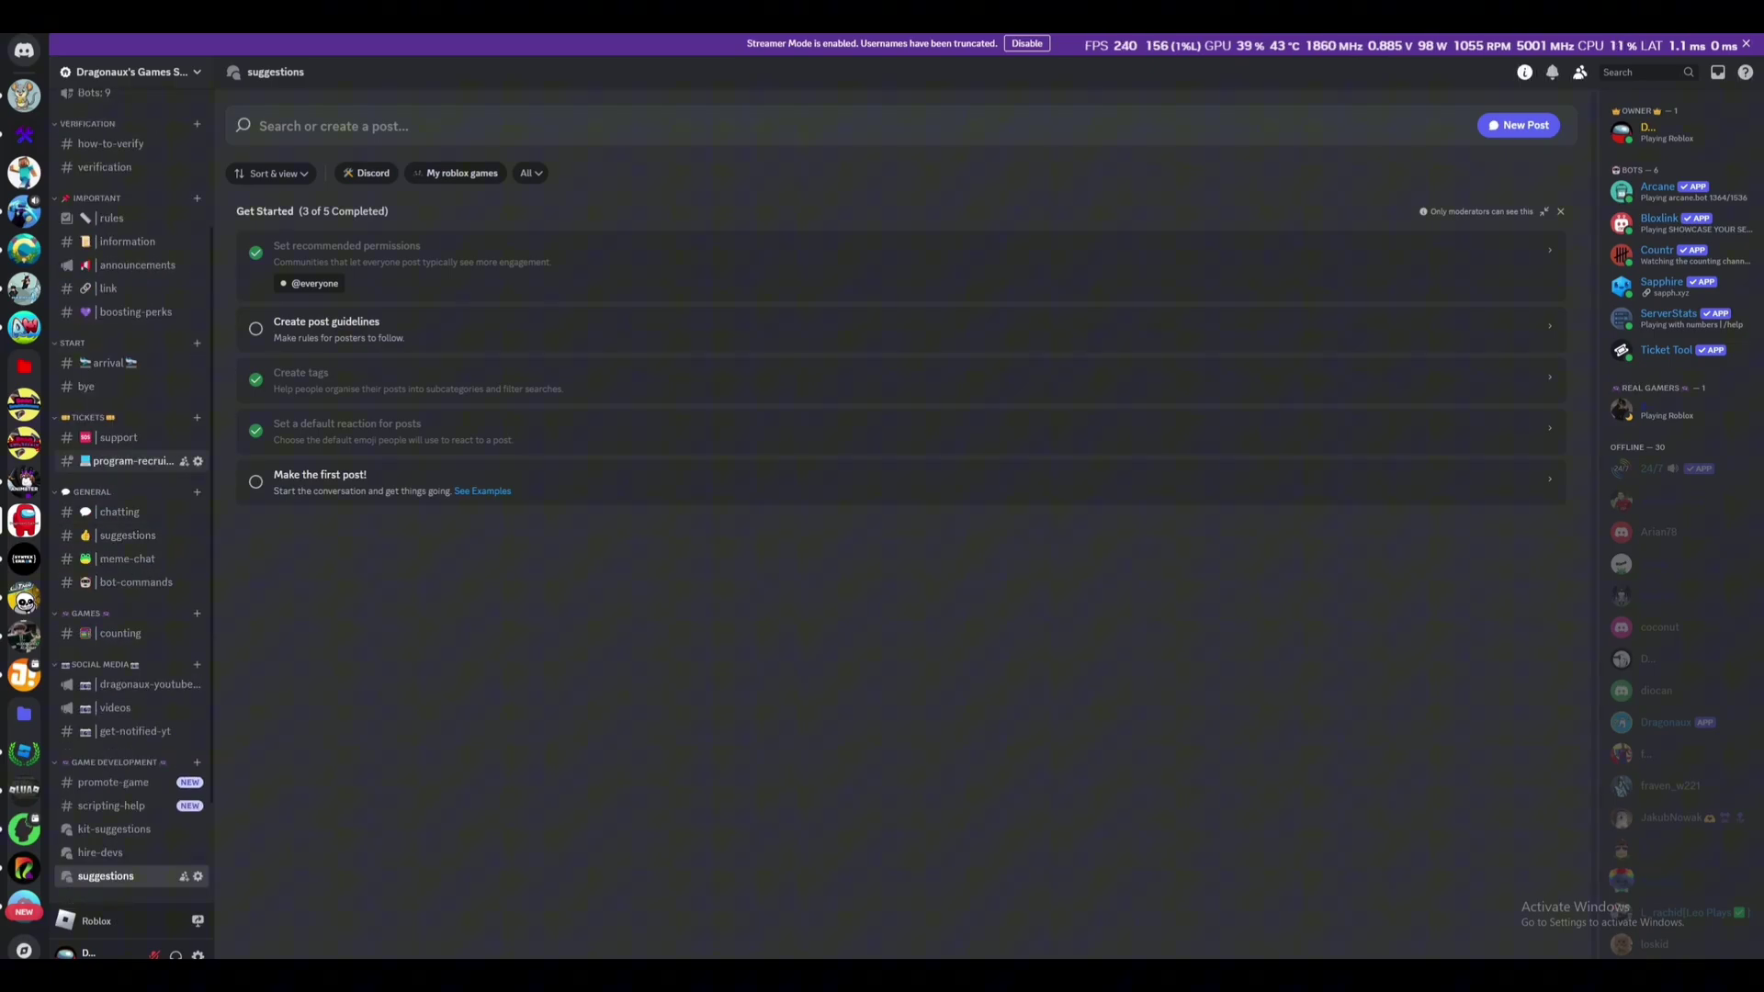
left_click(119, 512)
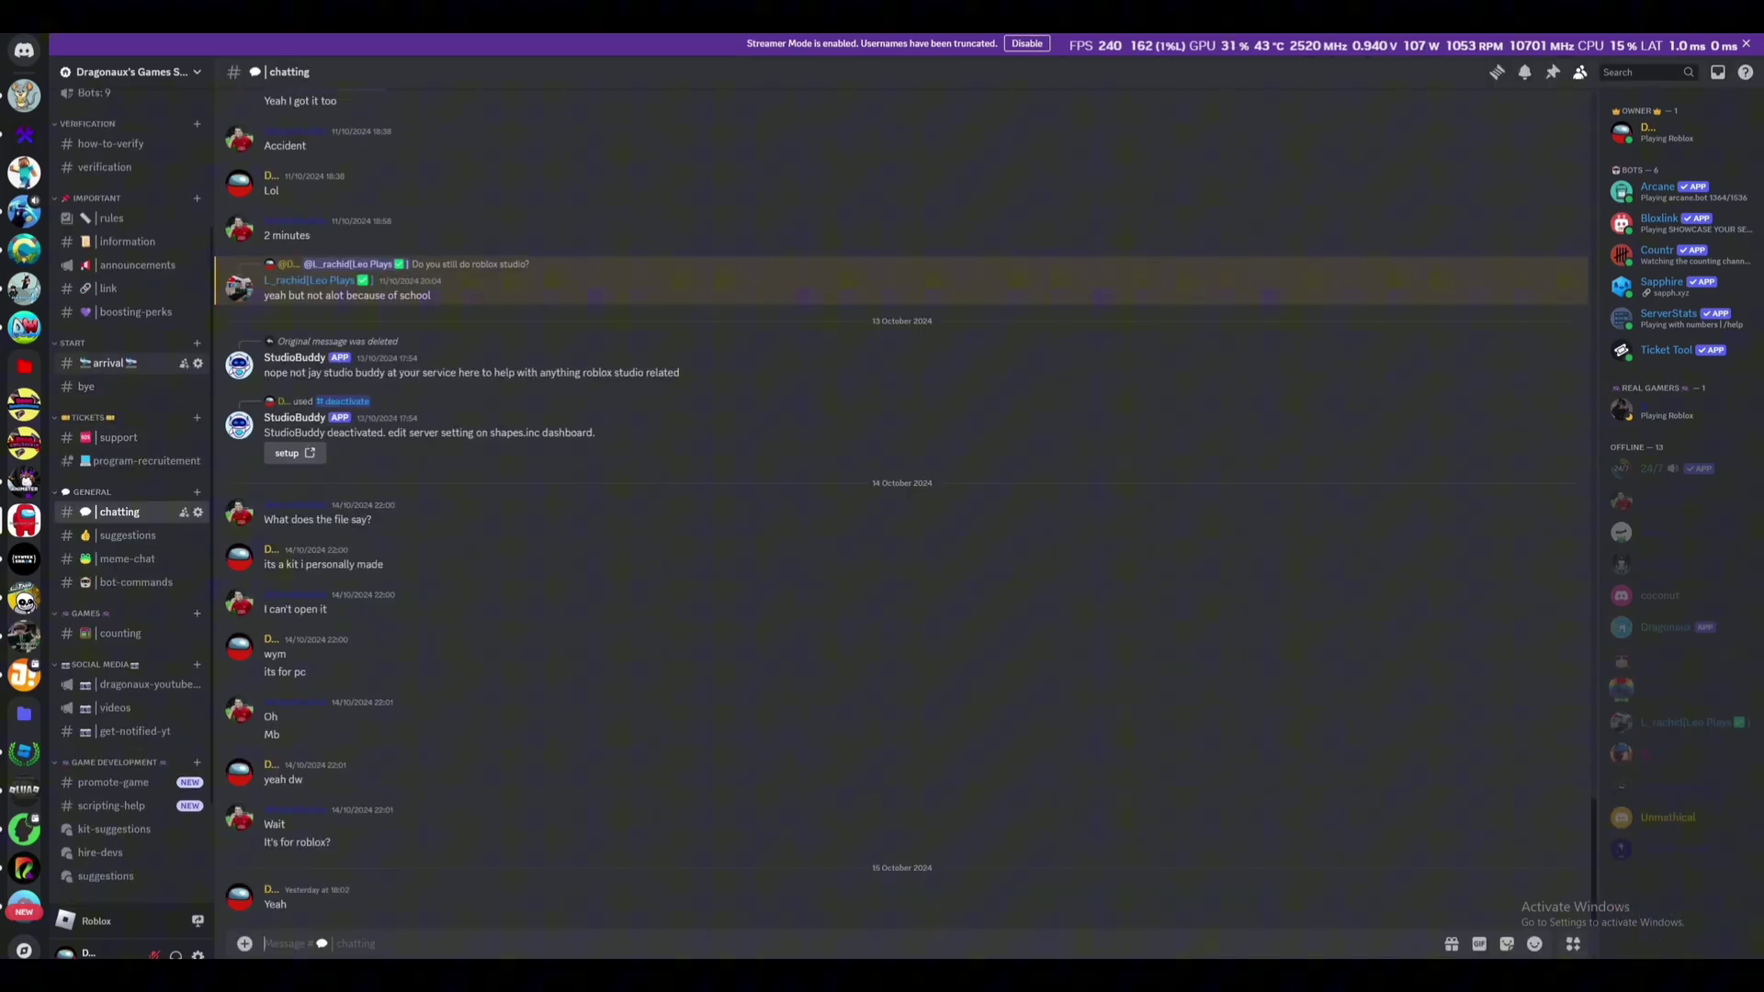
left_click(108, 363)
scroll(110, 411, "up", 3)
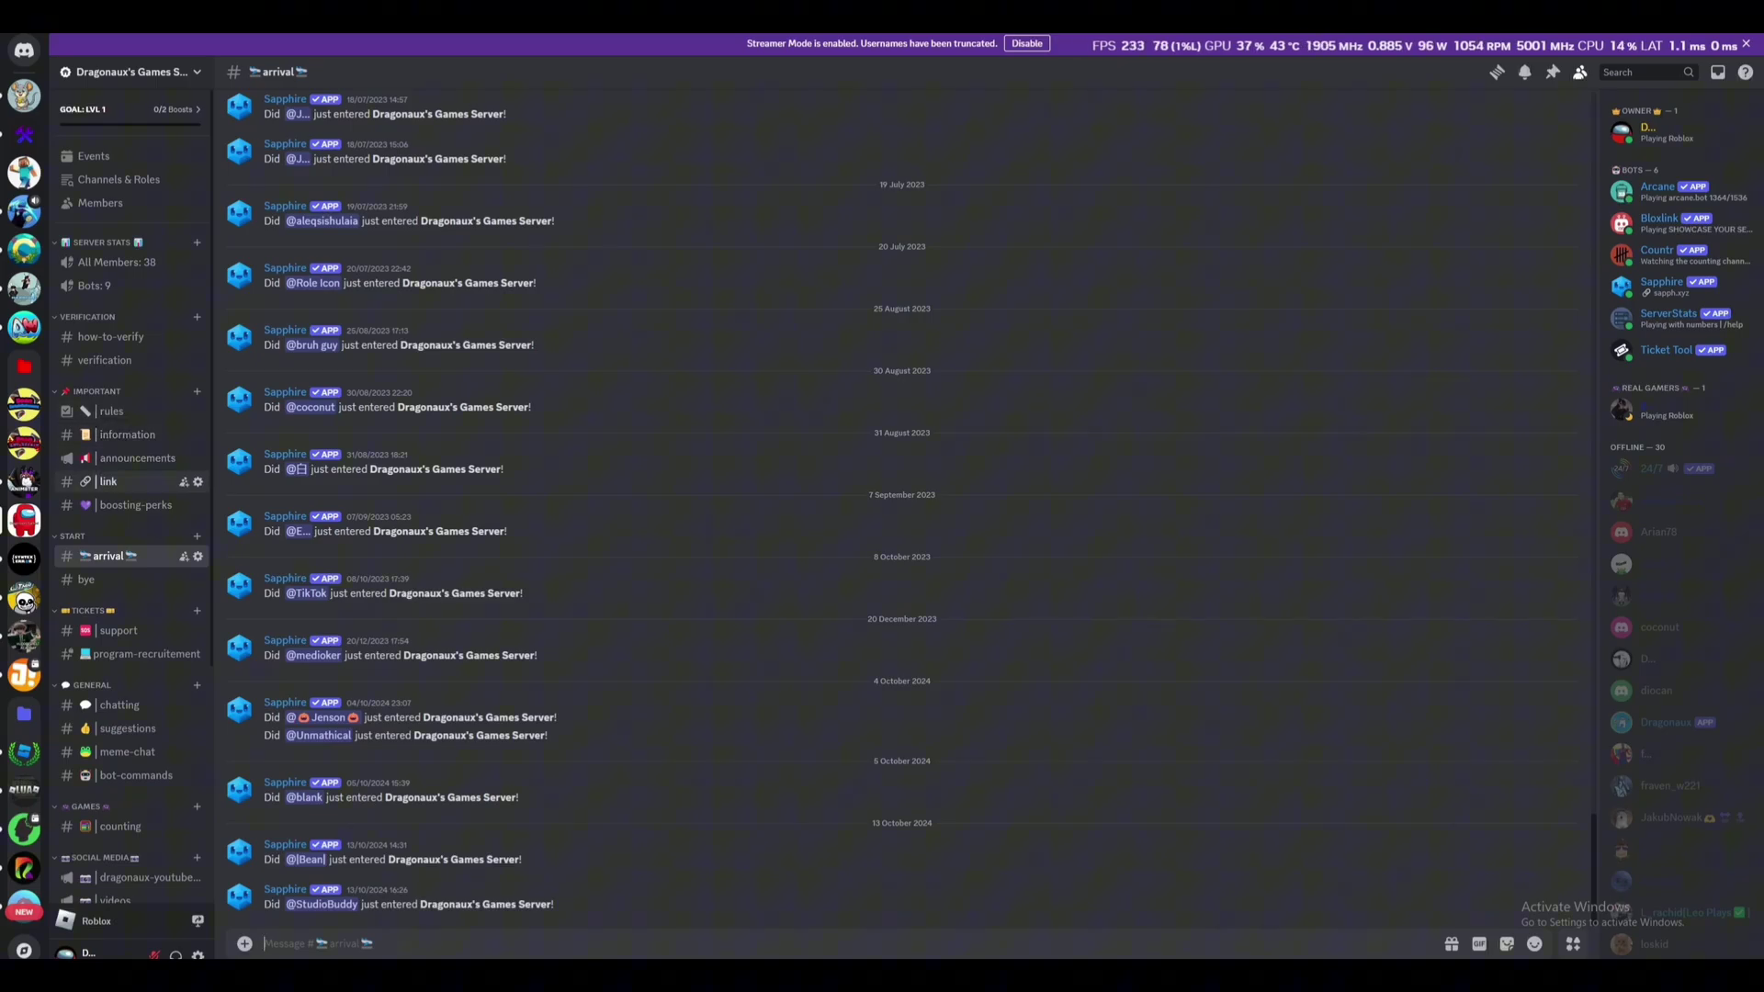
Show the Wait In Line Final Version.rbxl file in the link channel and read the boosting-perks channel.
left_click(119, 481)
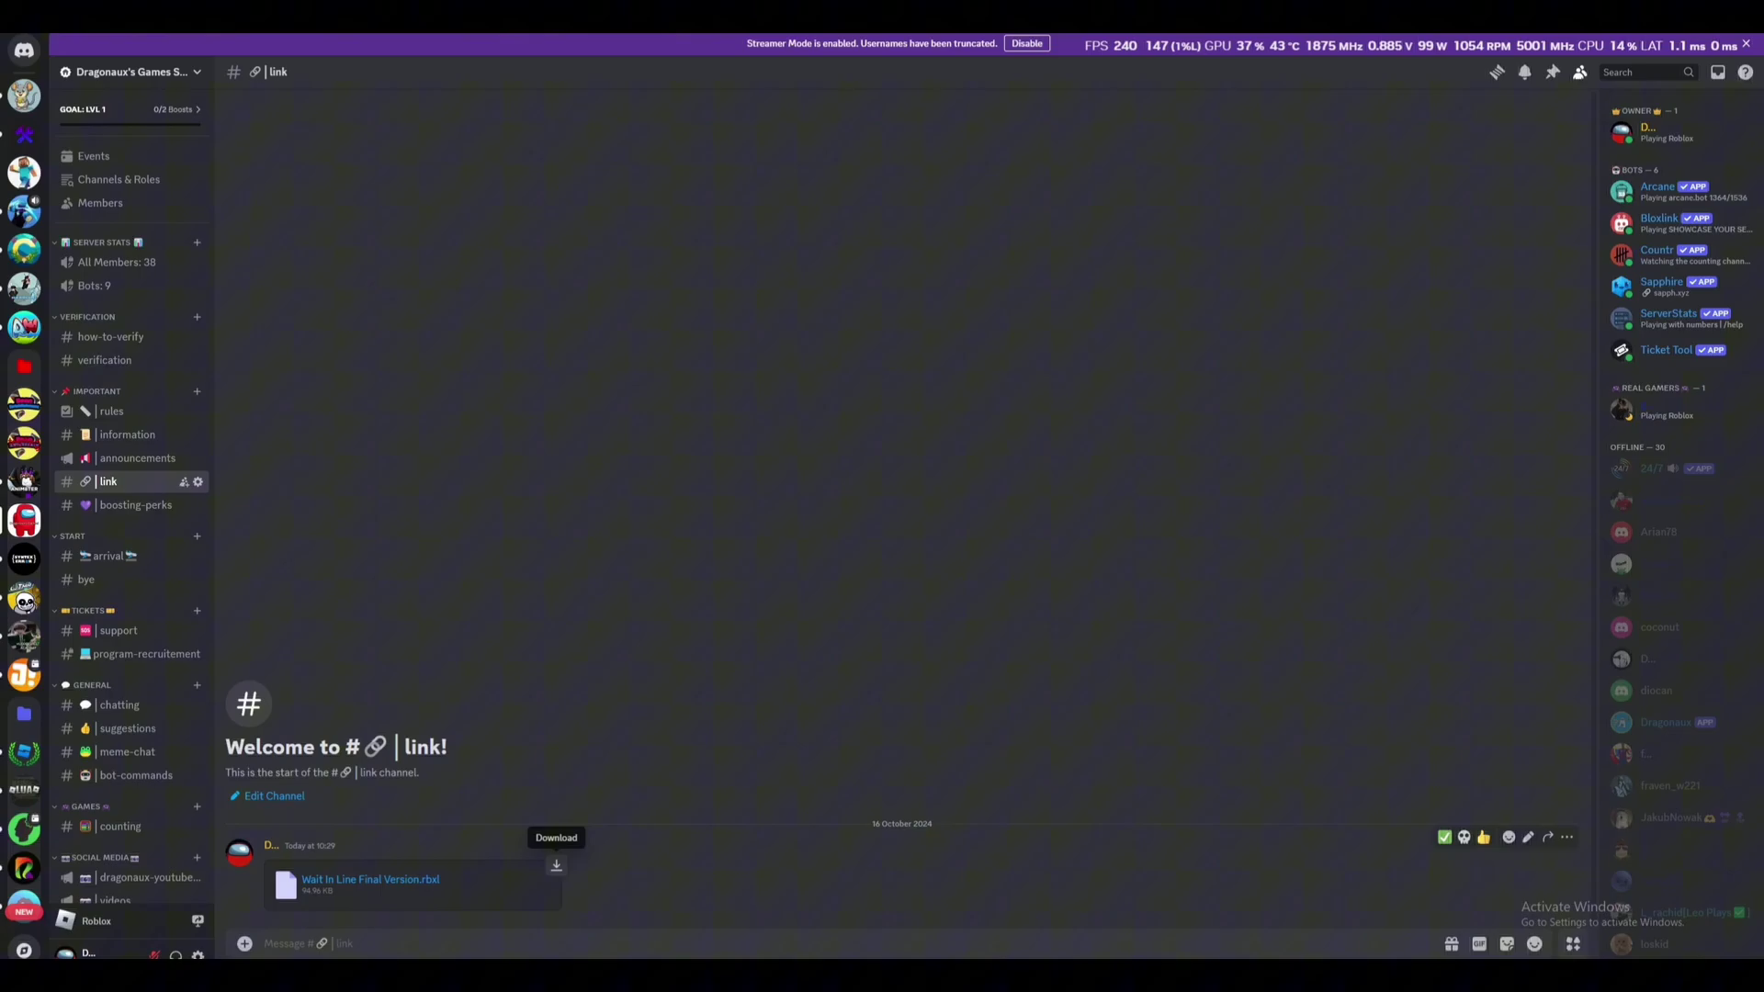
left_click(136, 506)
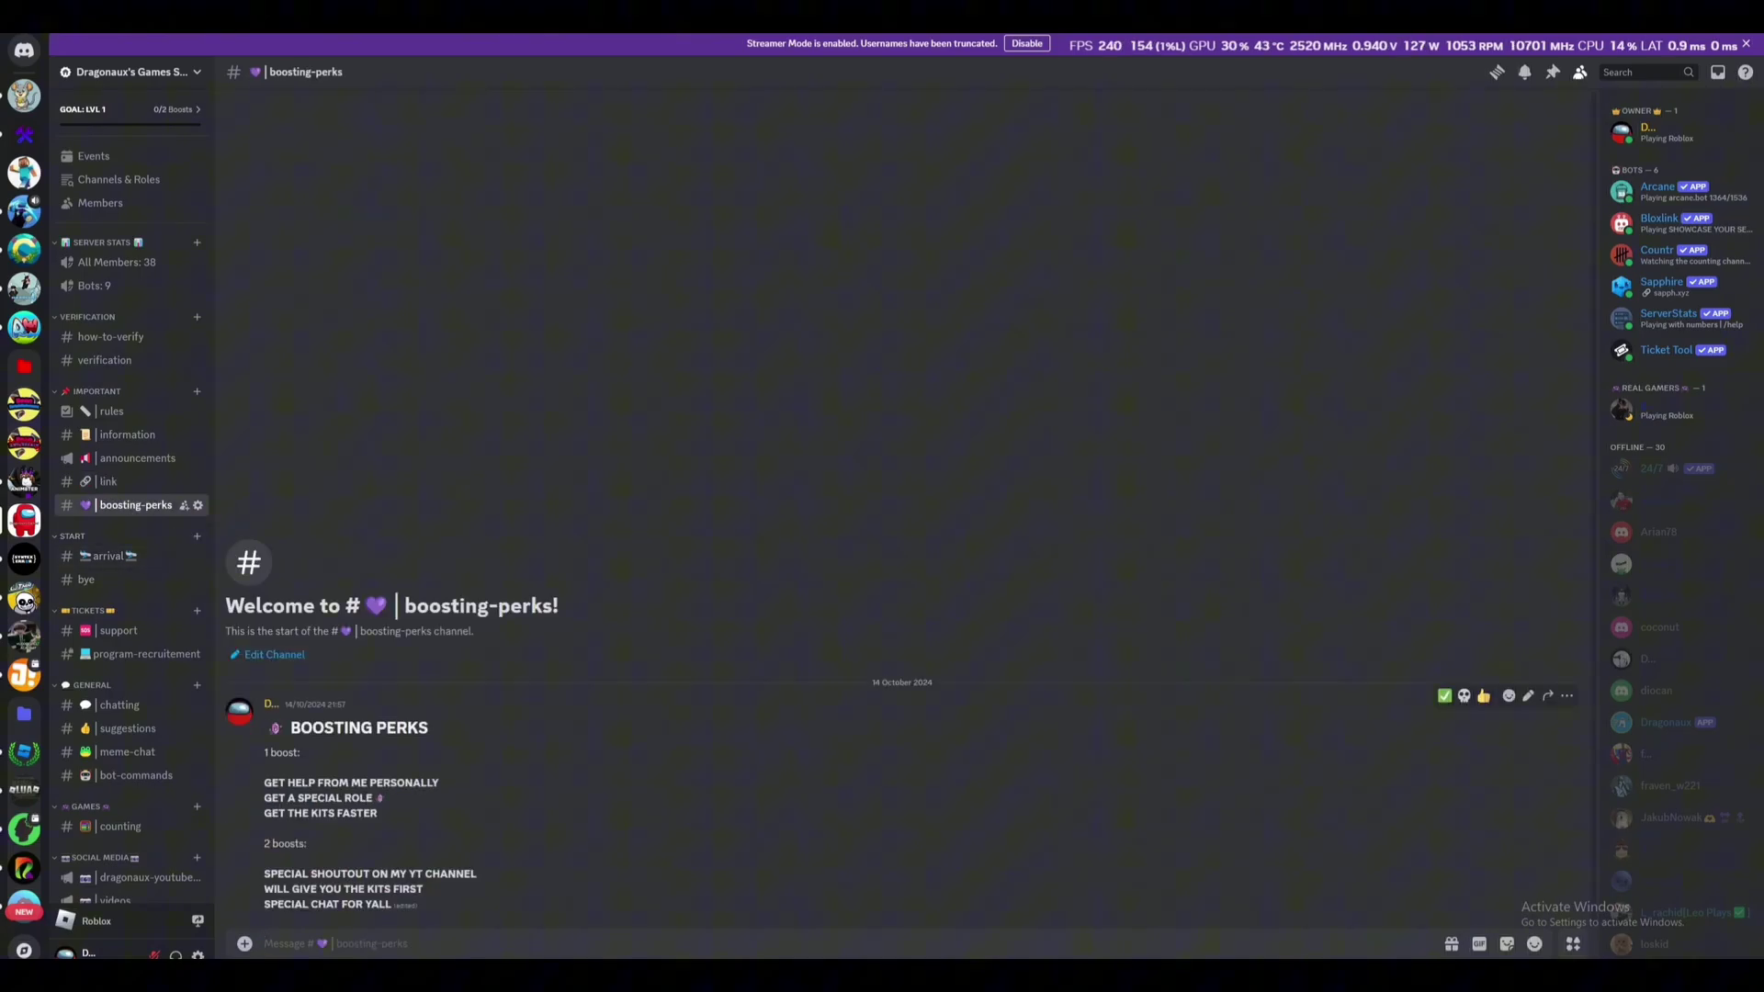
left_click(515, 854)
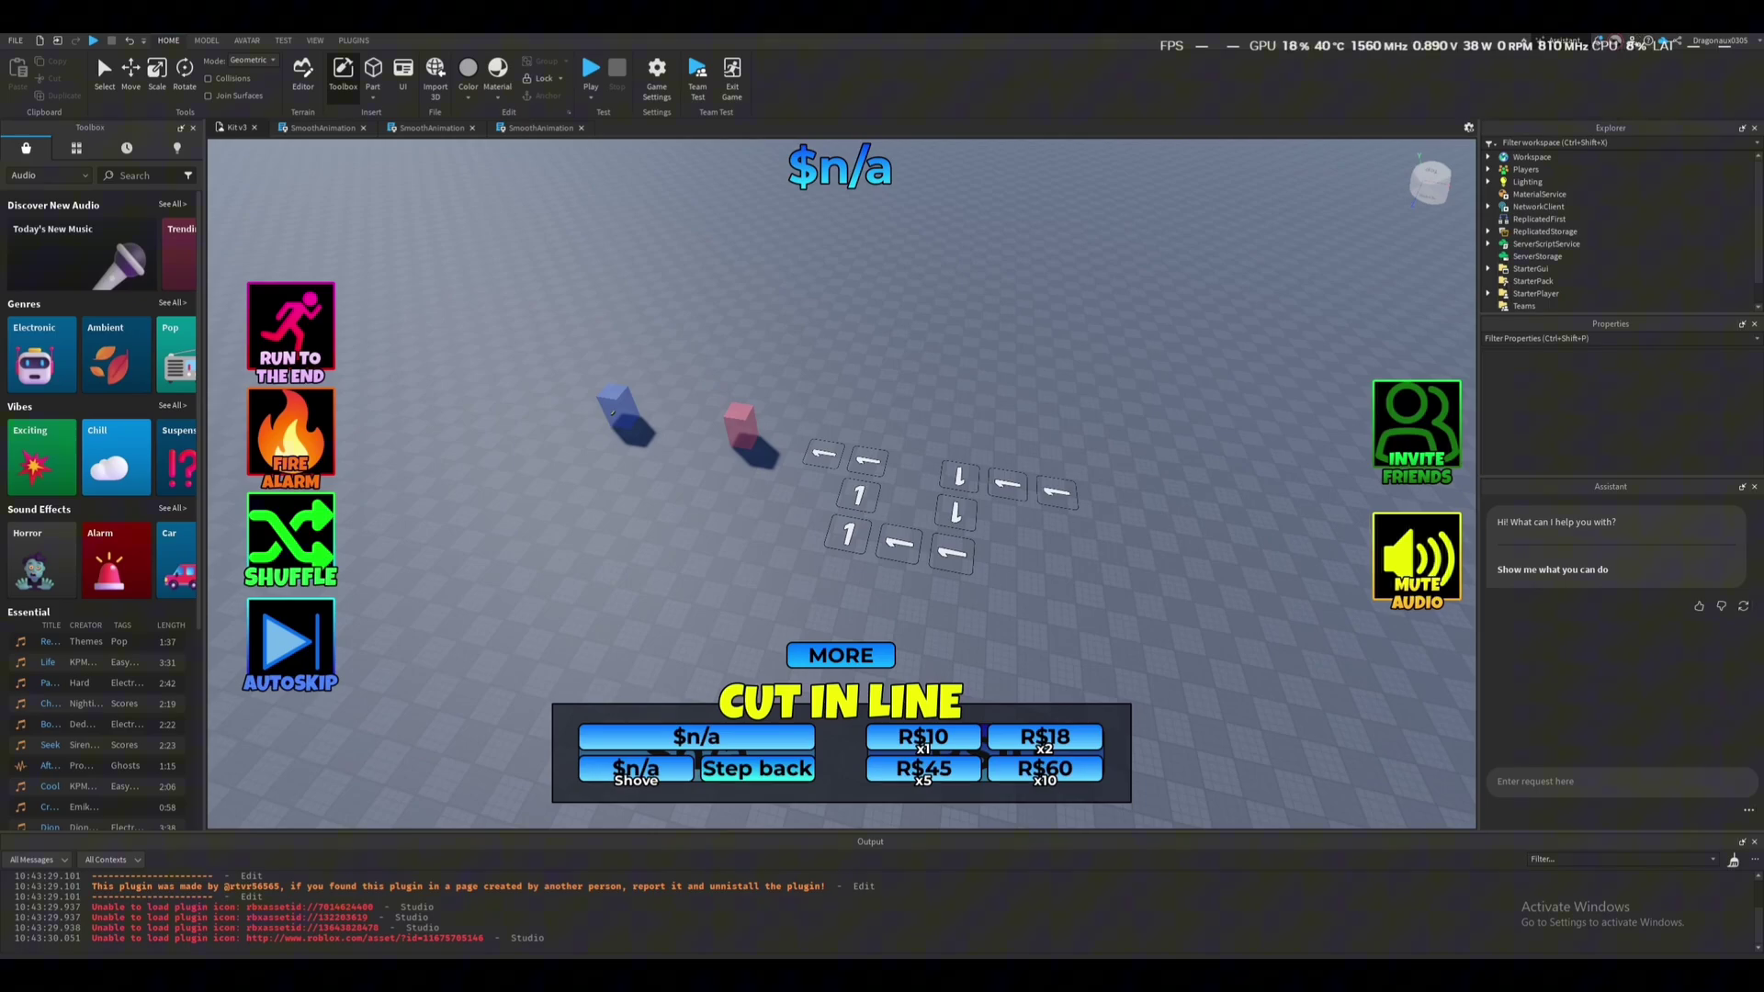
In Roblox Studio, examine the numbered queue tiles and the red and blue blocks of the line kit.
right_click_drag(840, 484, 886, 543)
key("w")
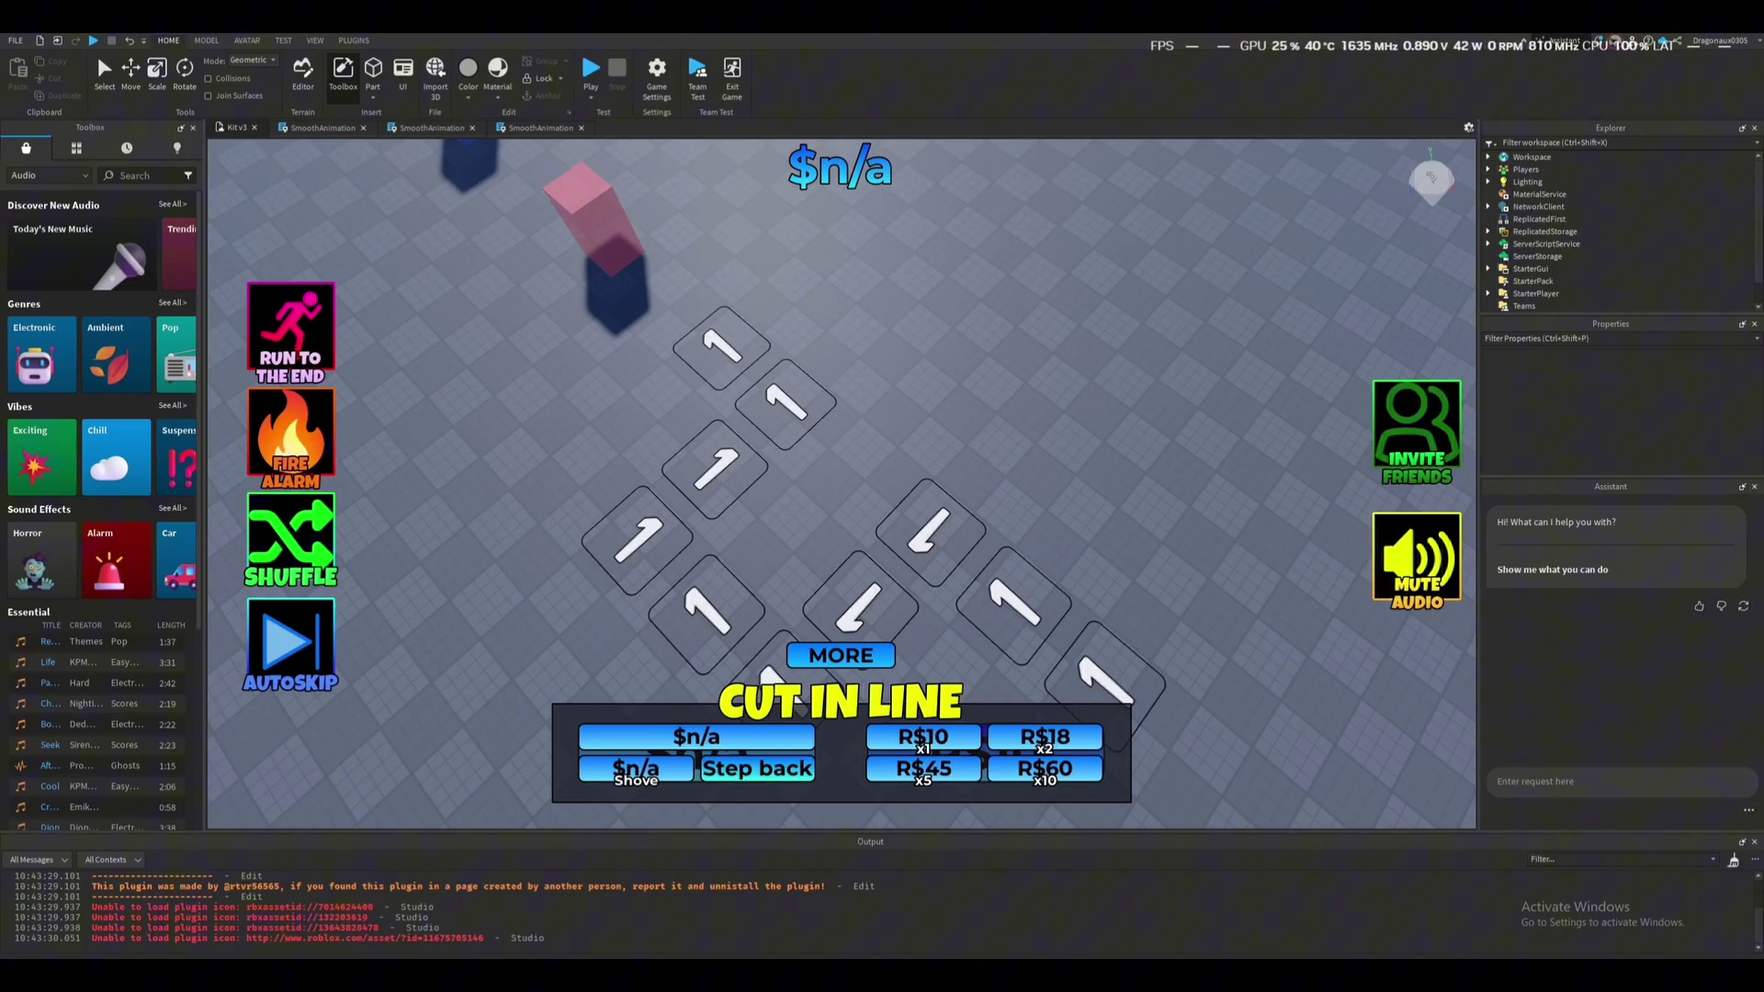
right_click_drag(702, 707, 767, 769)
key("s")
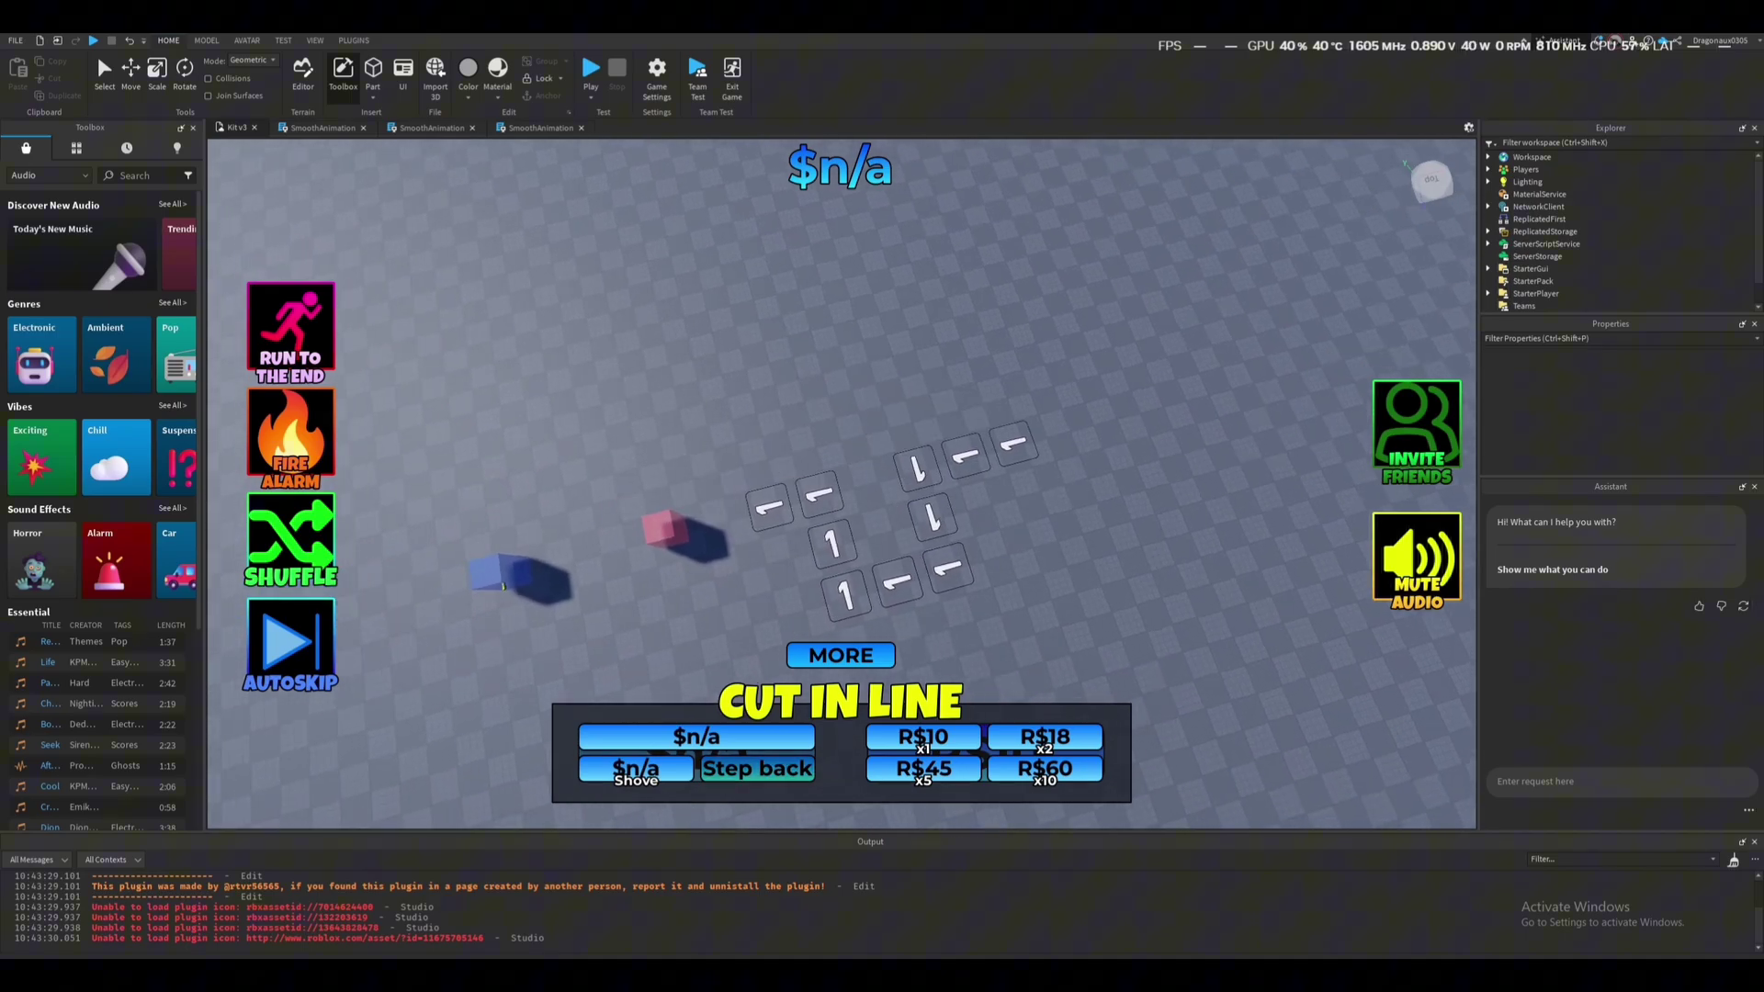
key("w")
key("d")
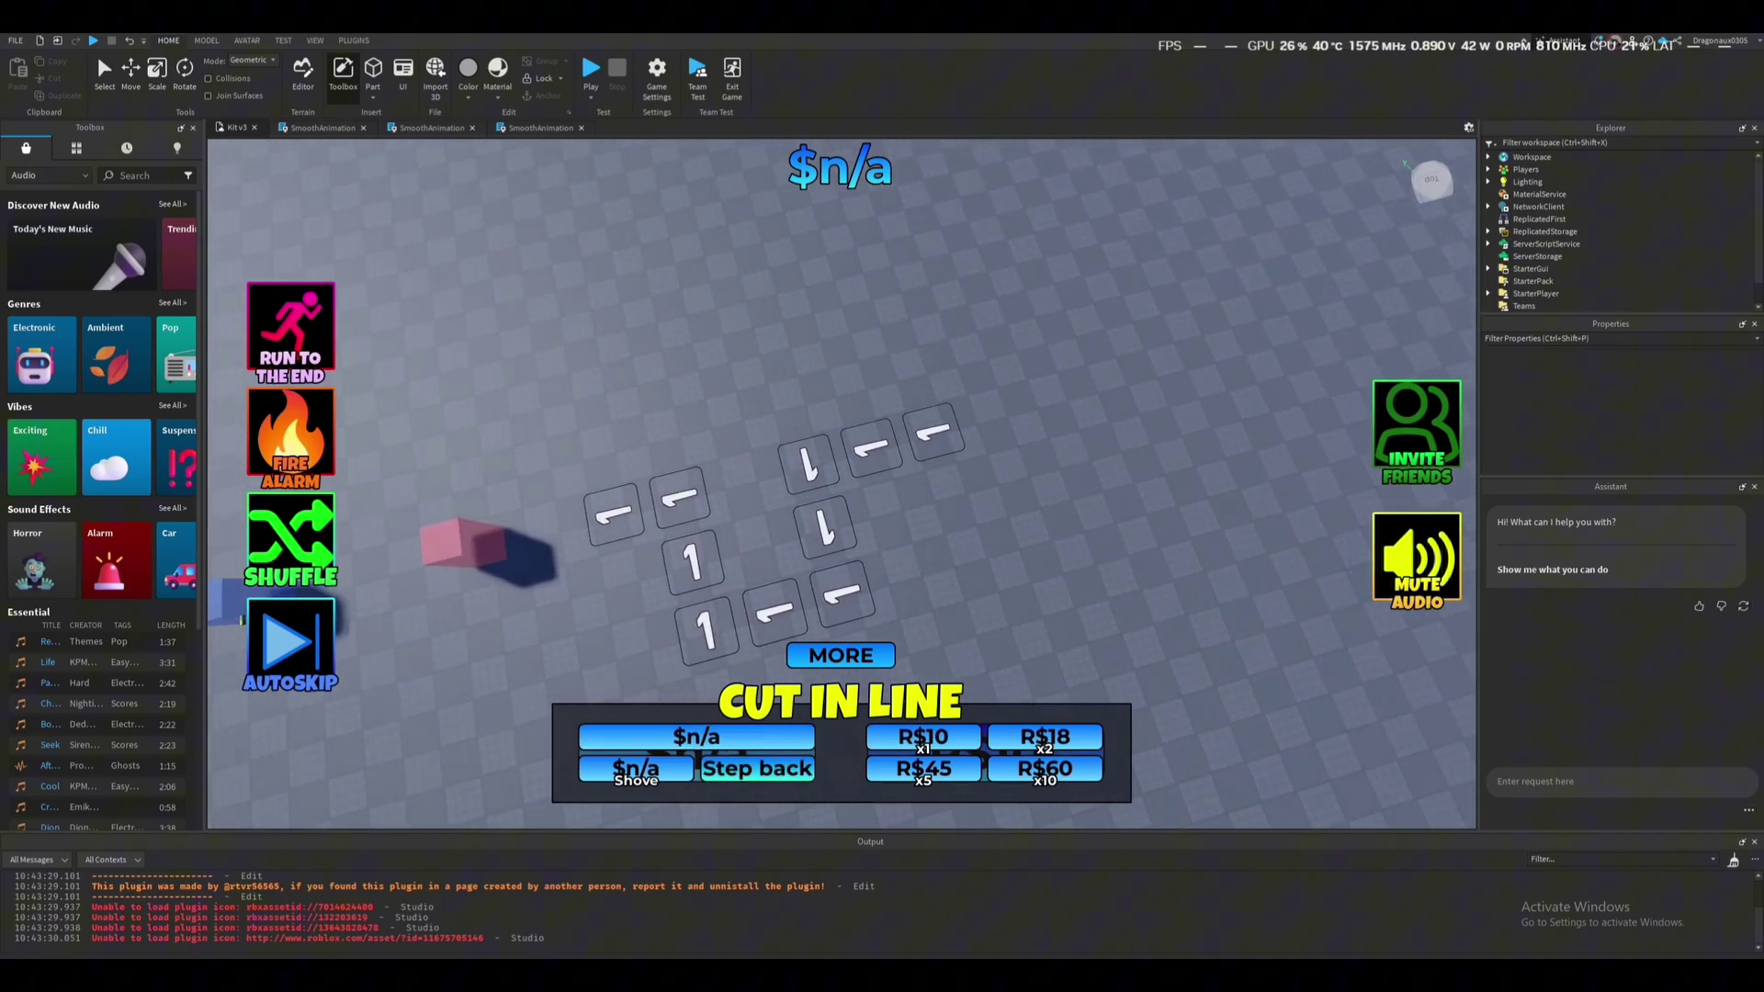
right_click_drag(854, 632, 923, 611)
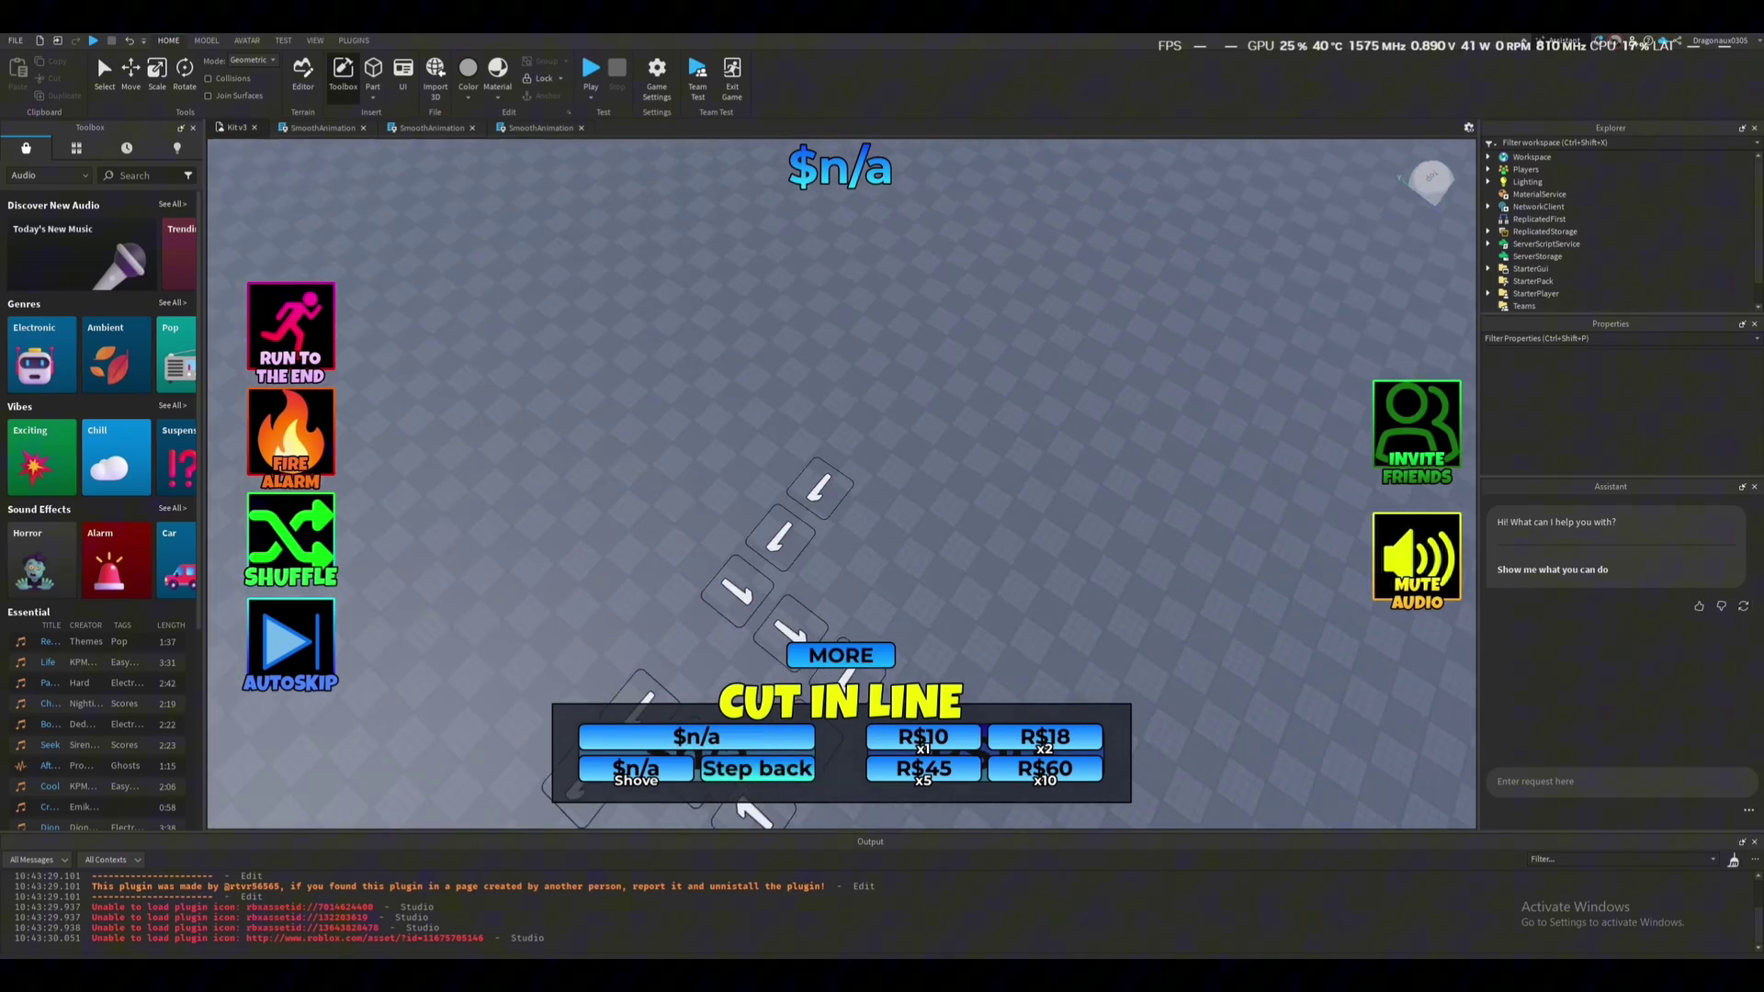
Start a play test of the kit and expand its cut-in-line panel to show all options.
key("F5")
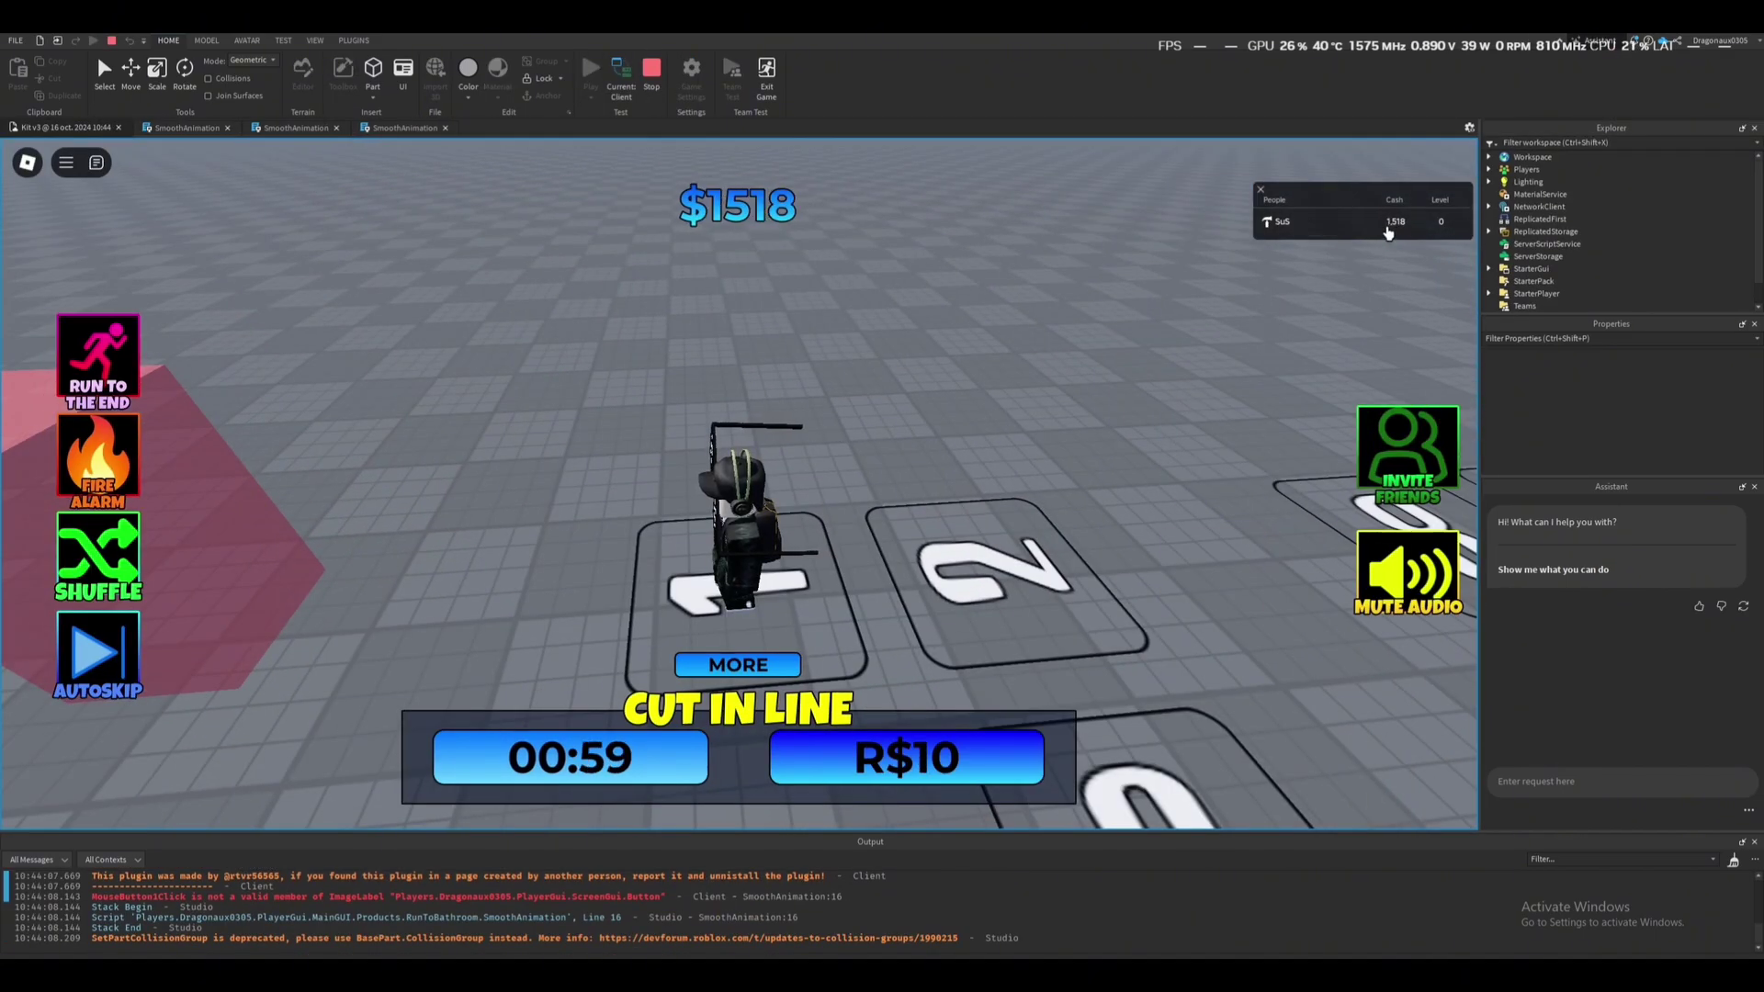
right_click_drag(425, 267, 515, 450)
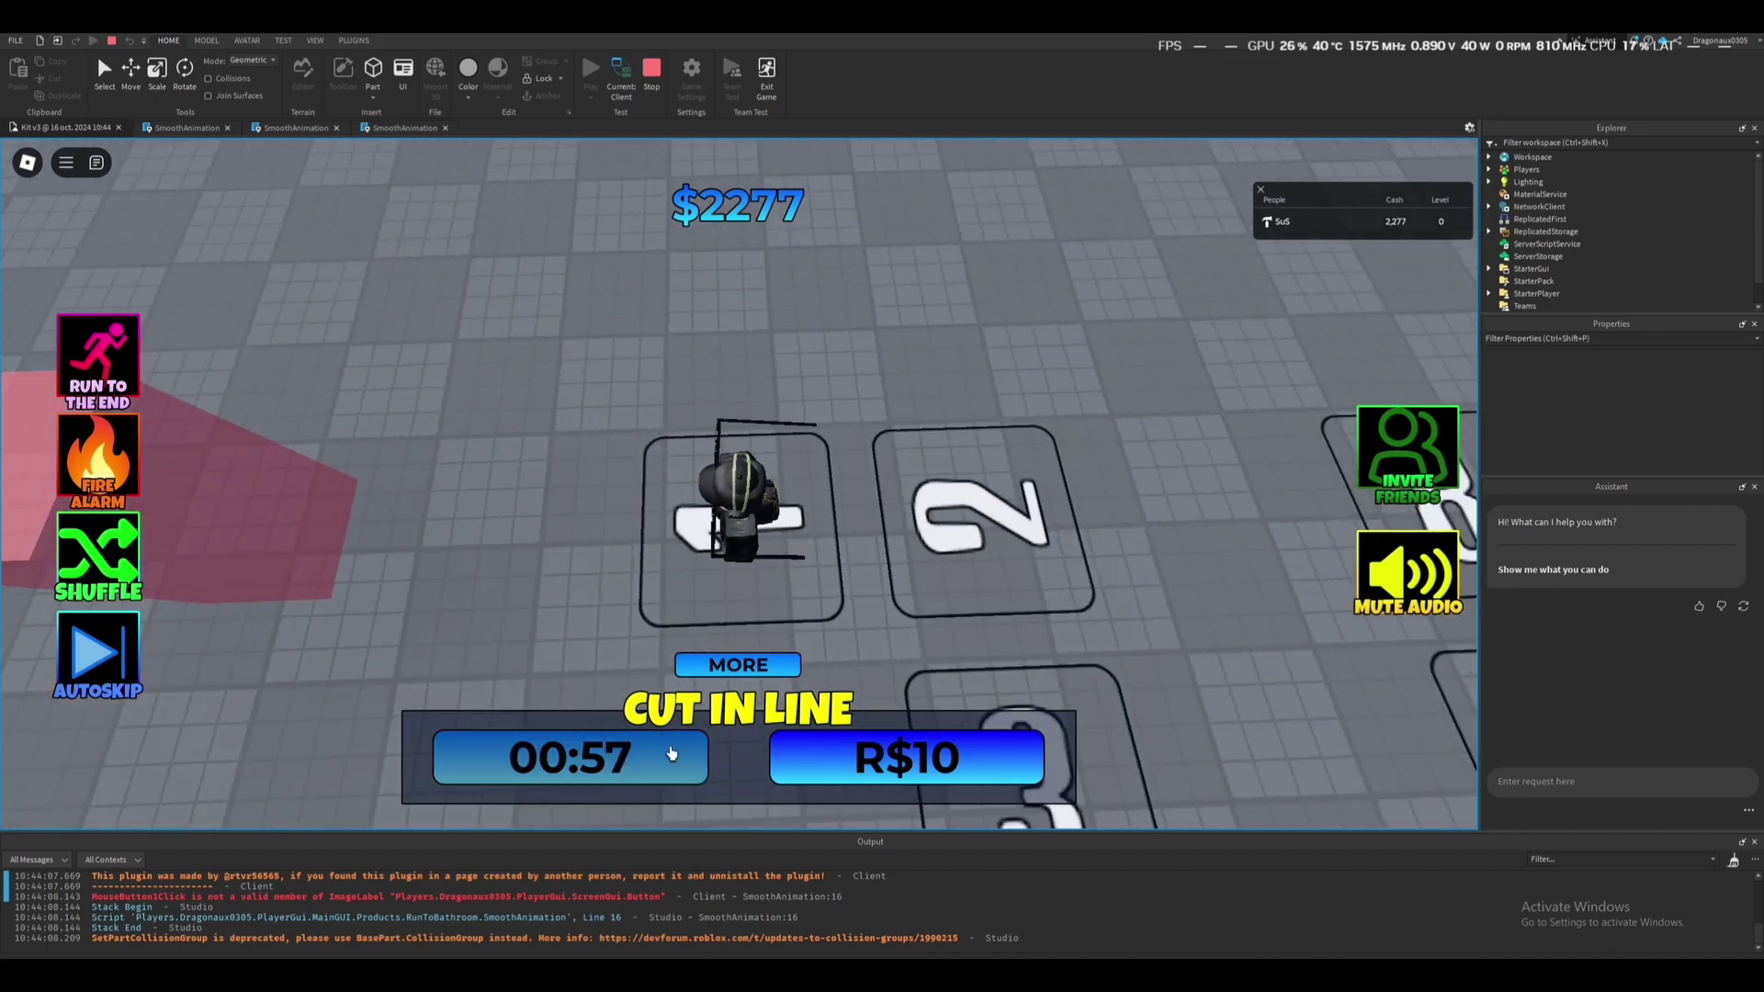
left_click(755, 677)
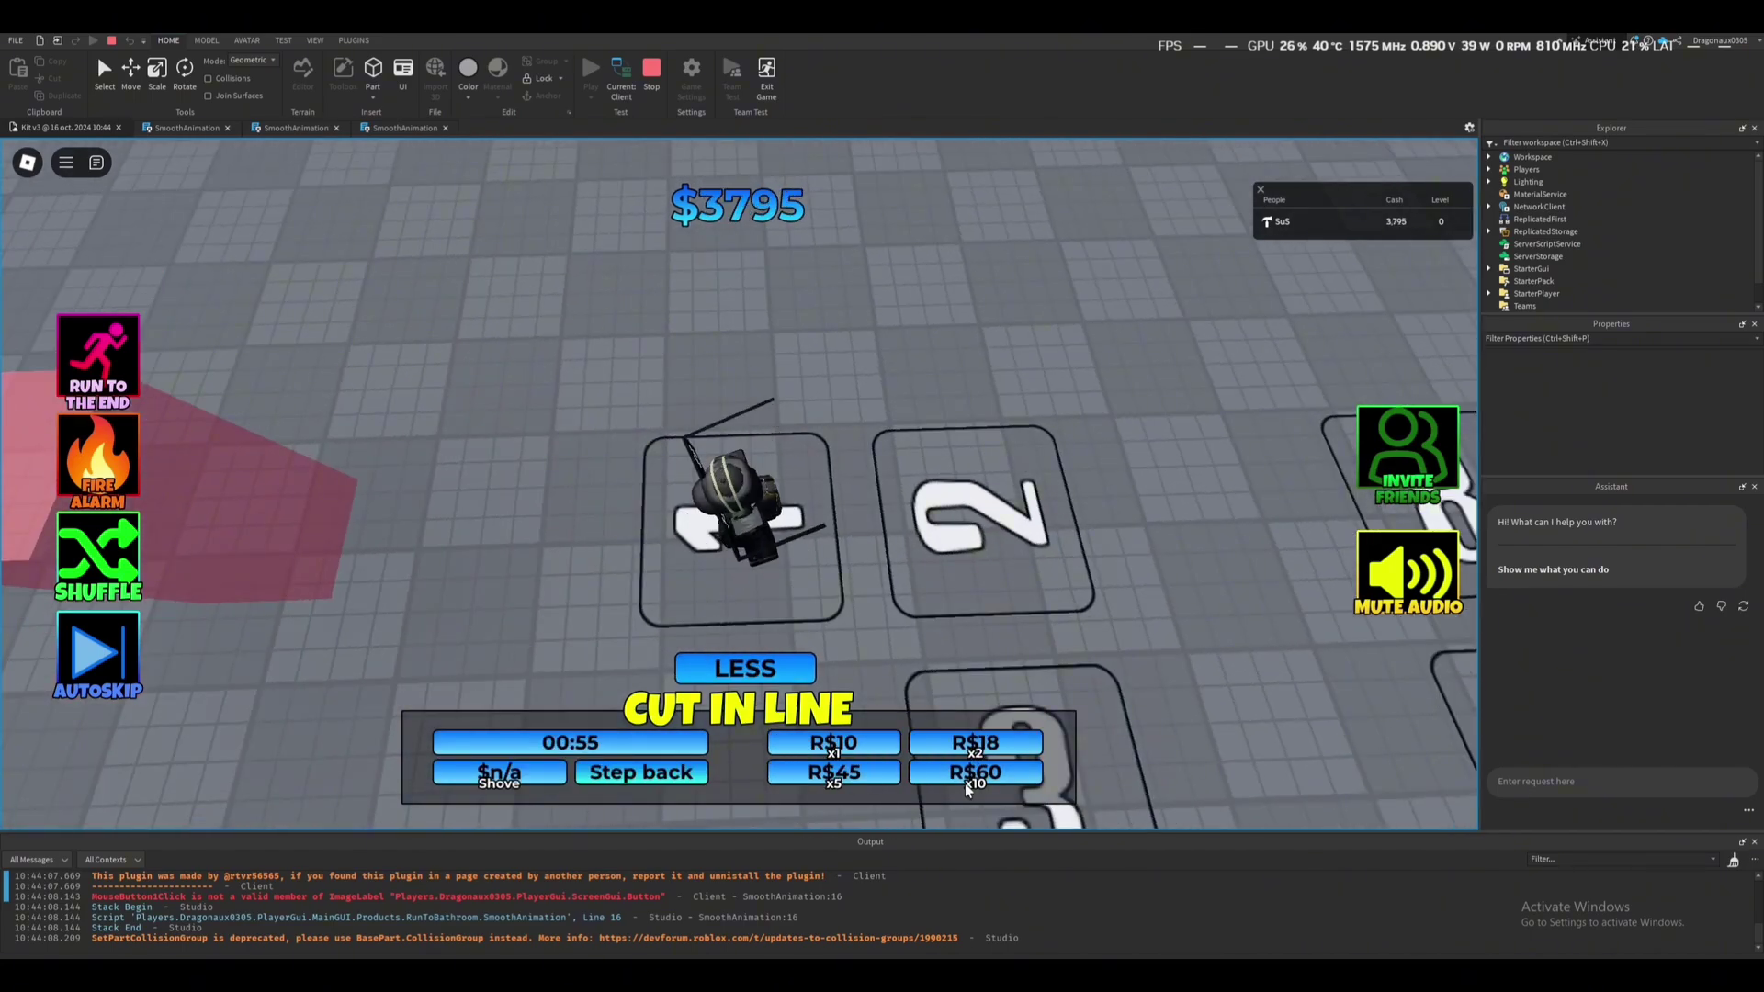
Collapse the cut-in-line panel and make a test purchase of the 10 Robux "Cut in line" item.
left_click(752, 680)
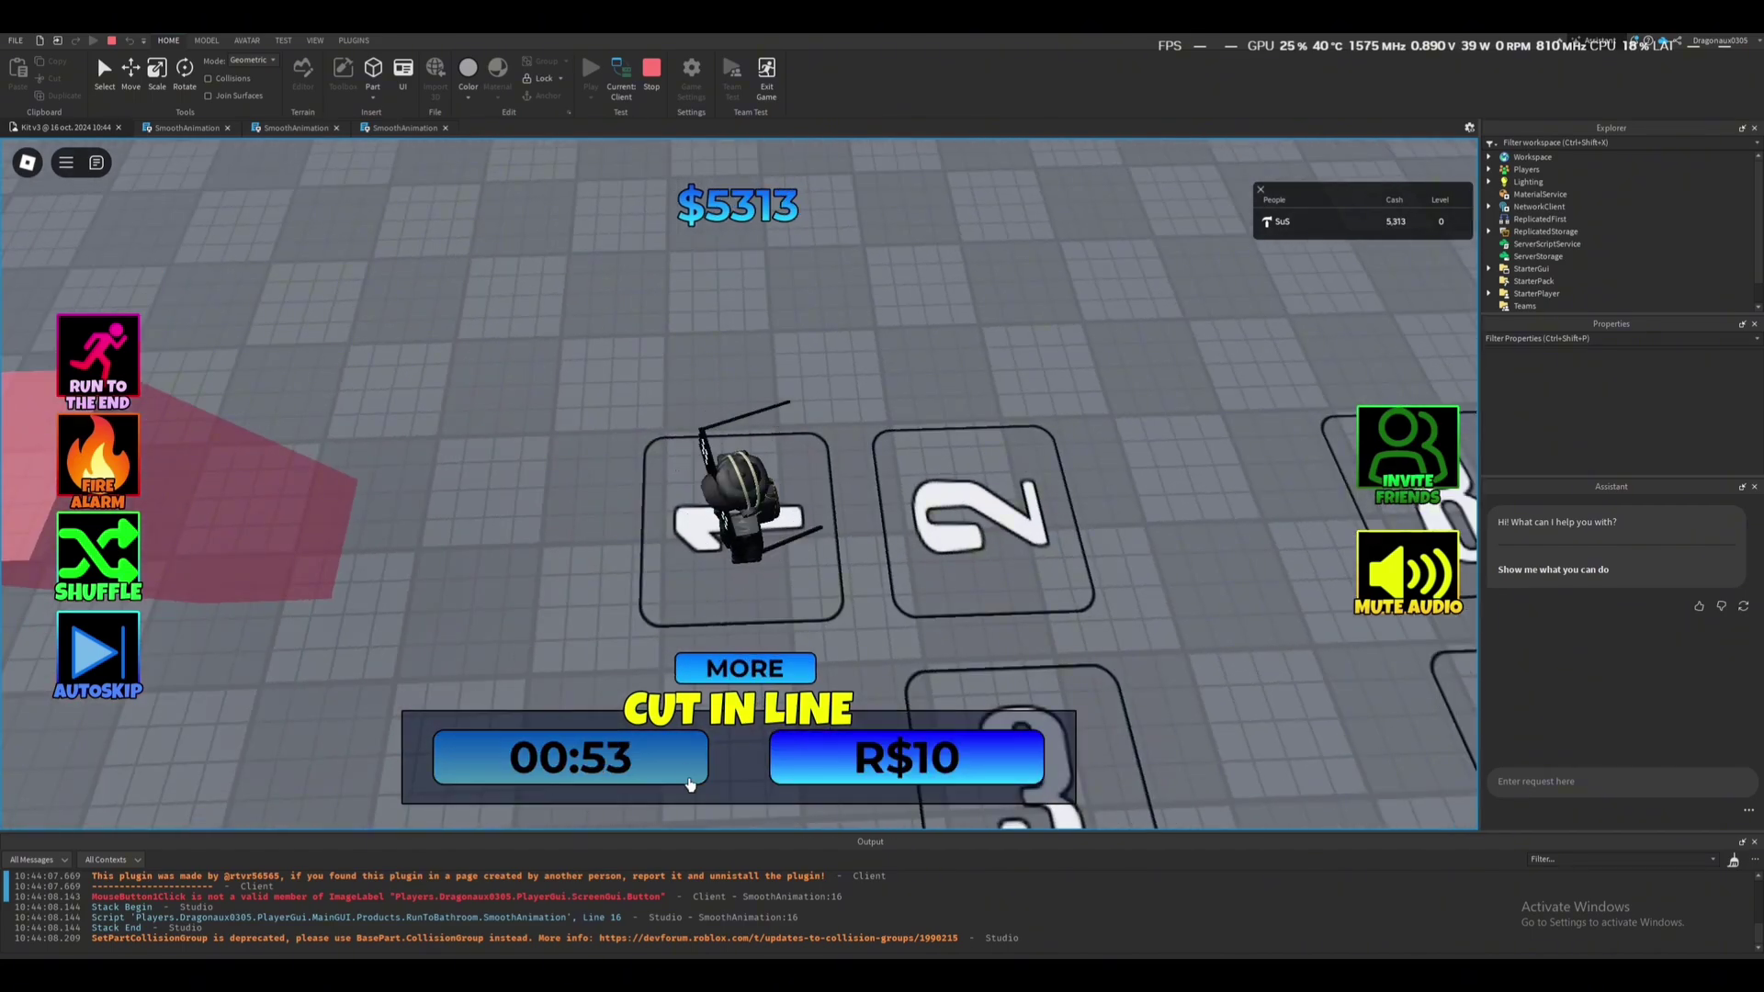
left_click(860, 751)
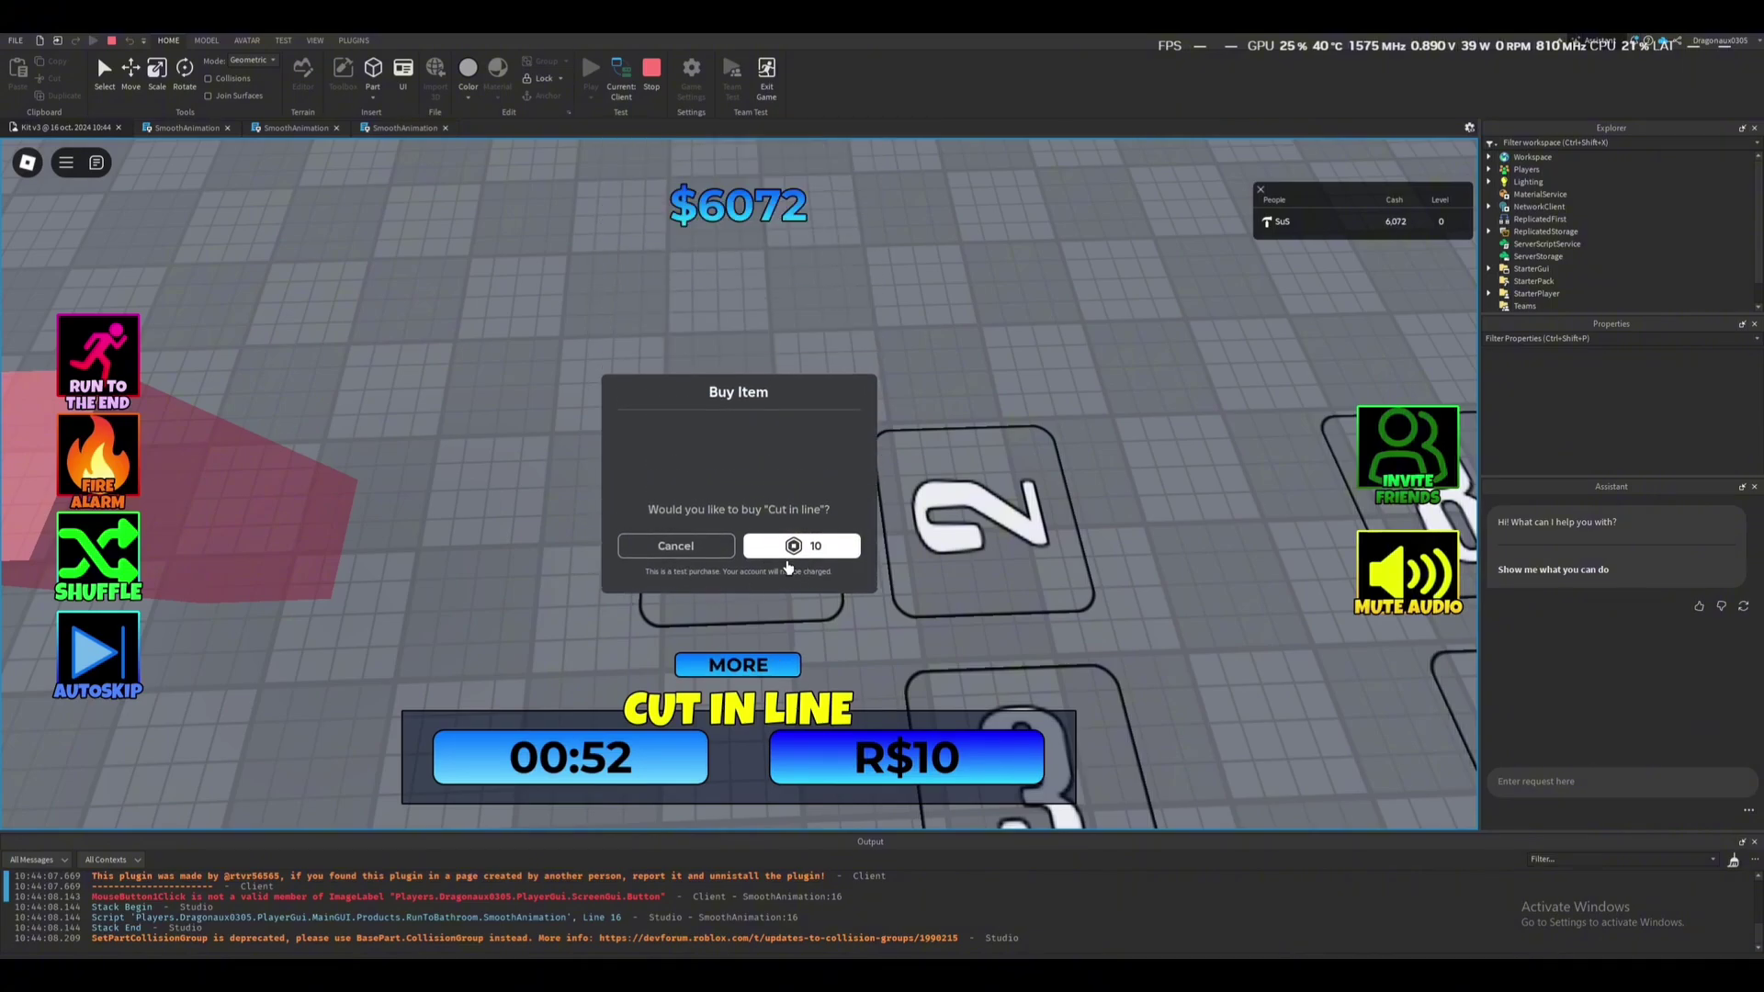
left_click(799, 540)
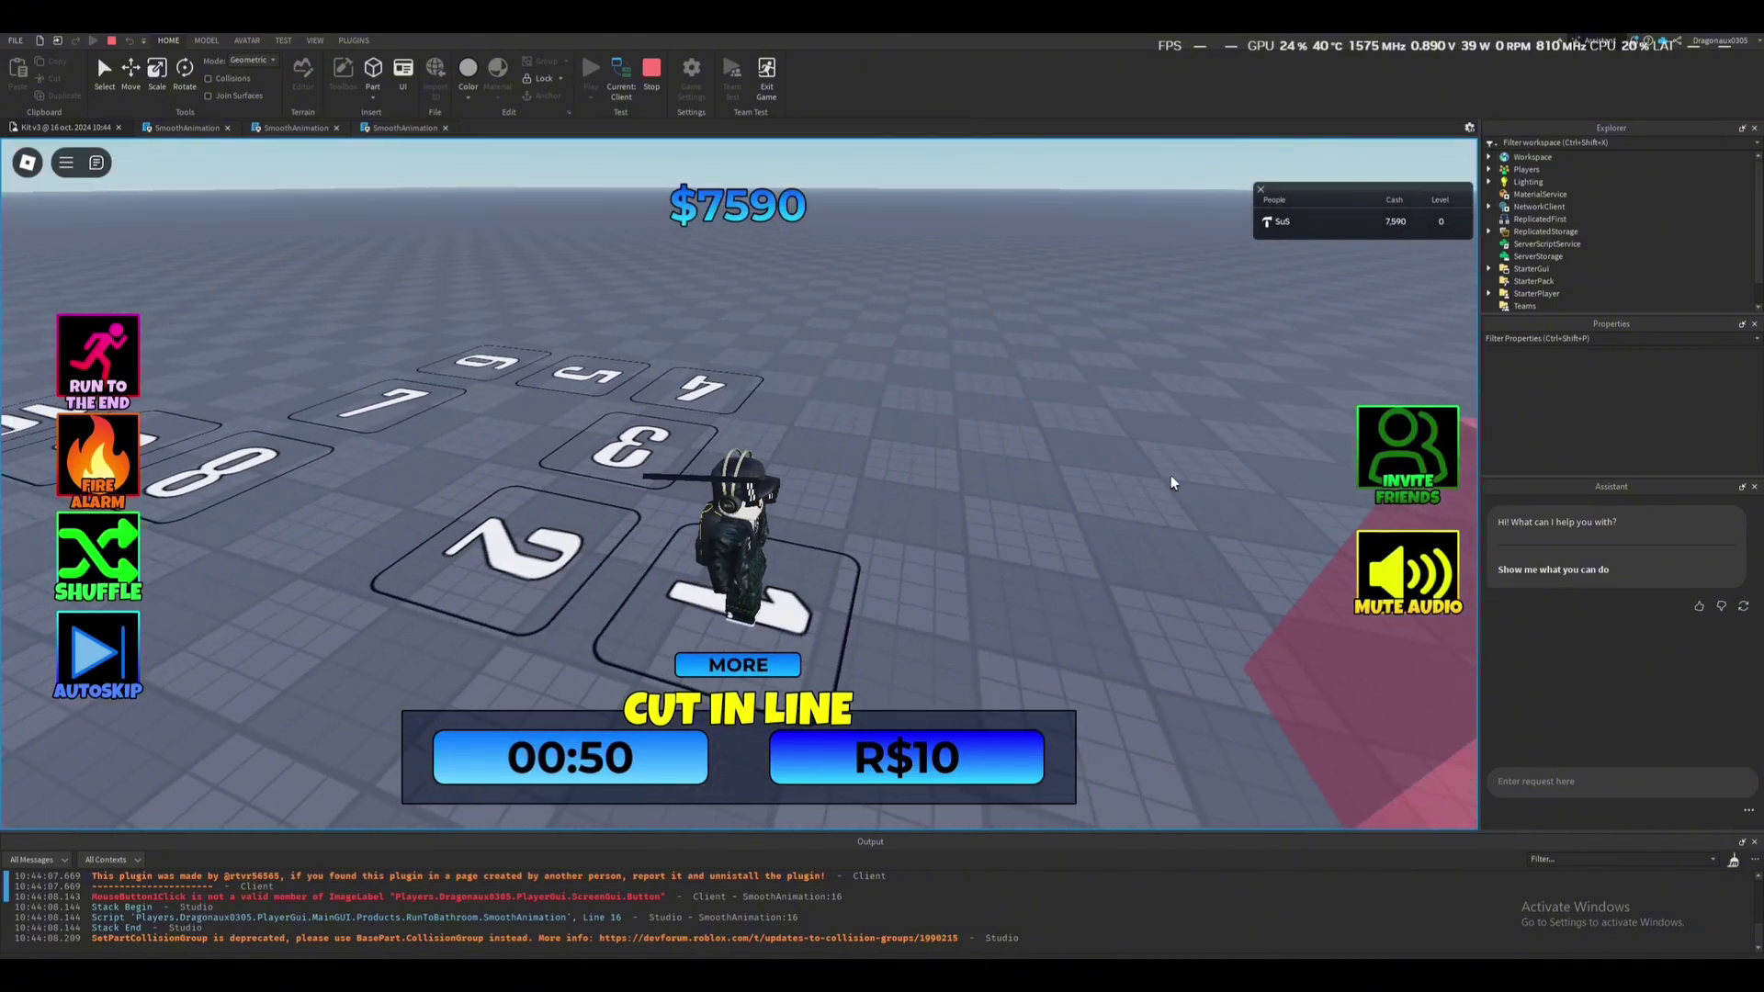
Open and close the Invite Friends window, and try out the Mute Audio toggle.
left_click(1401, 460)
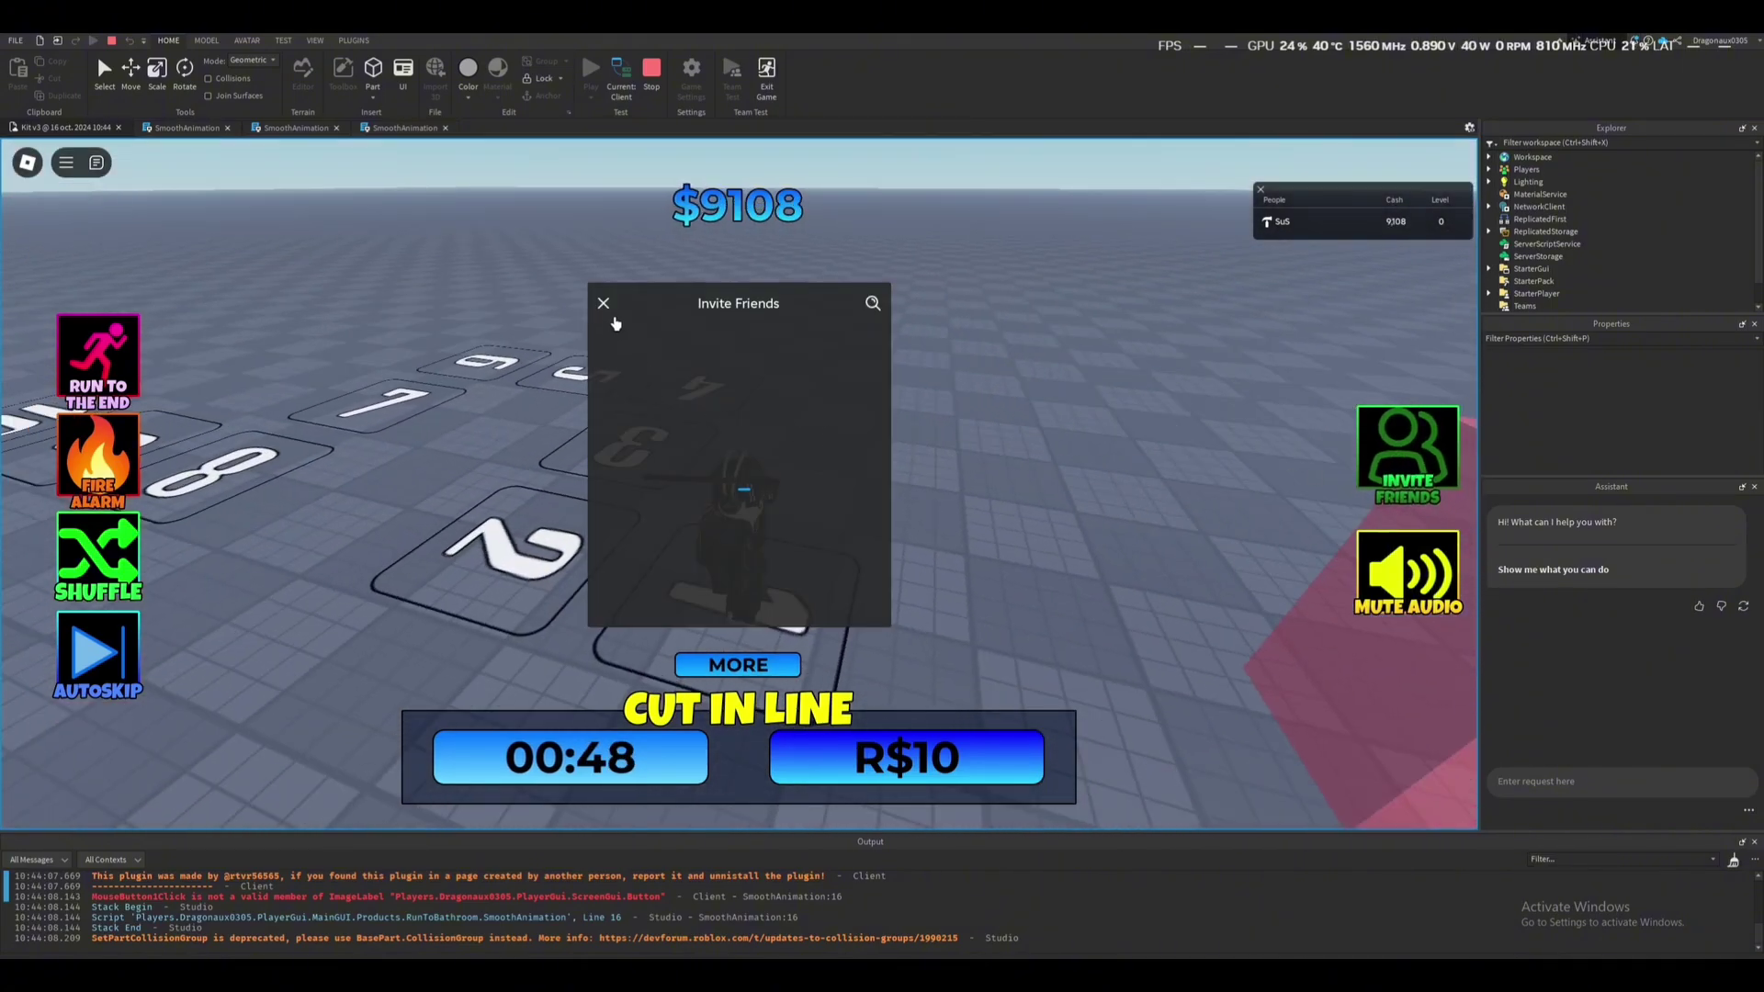
left_click(604, 304)
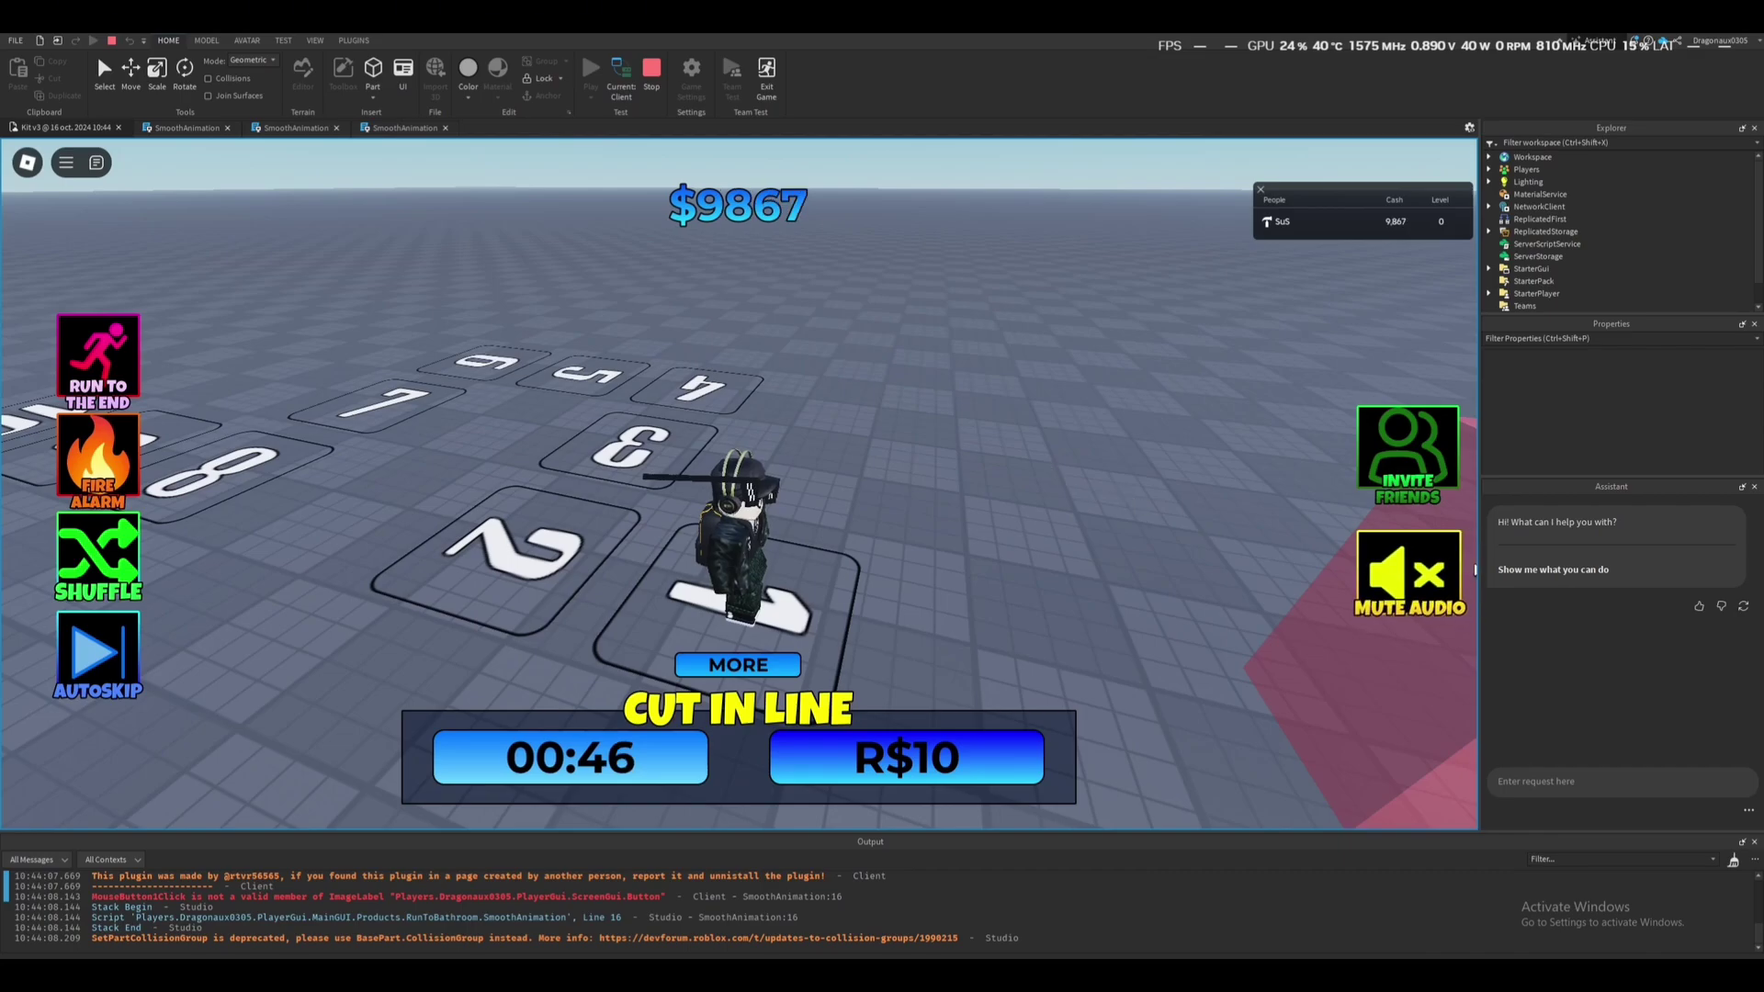
left_click(1424, 574)
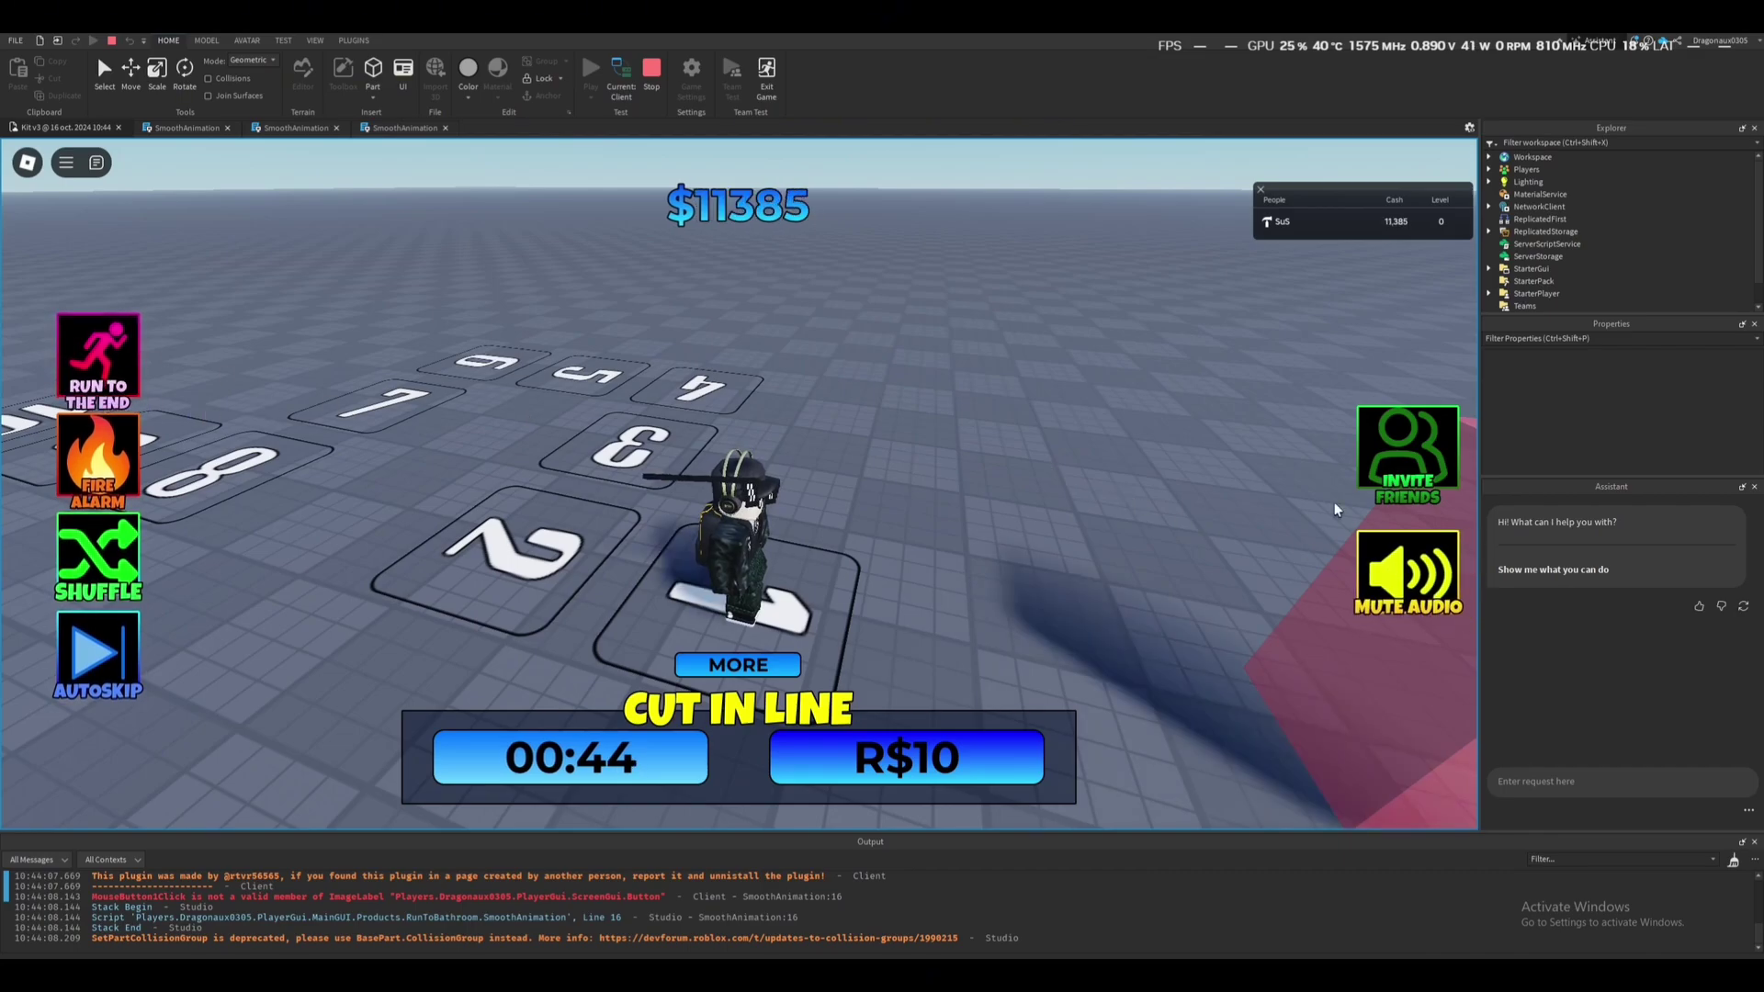
left_click(1406, 571)
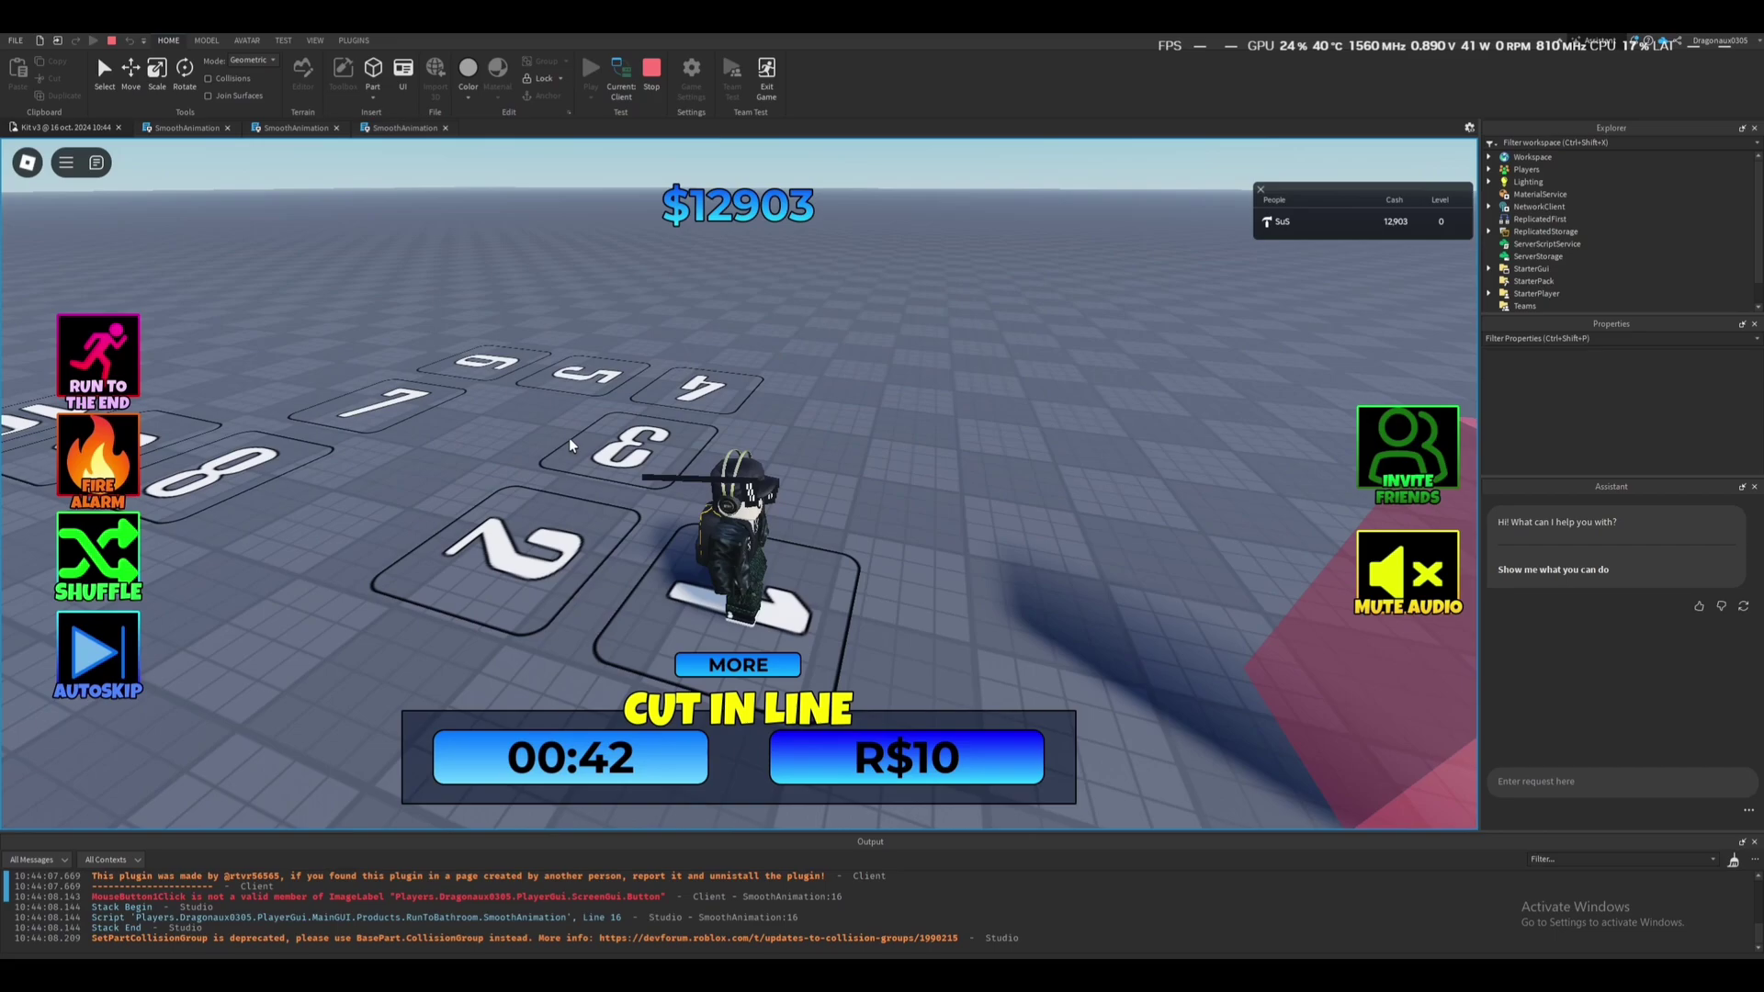
left_click(673, 544)
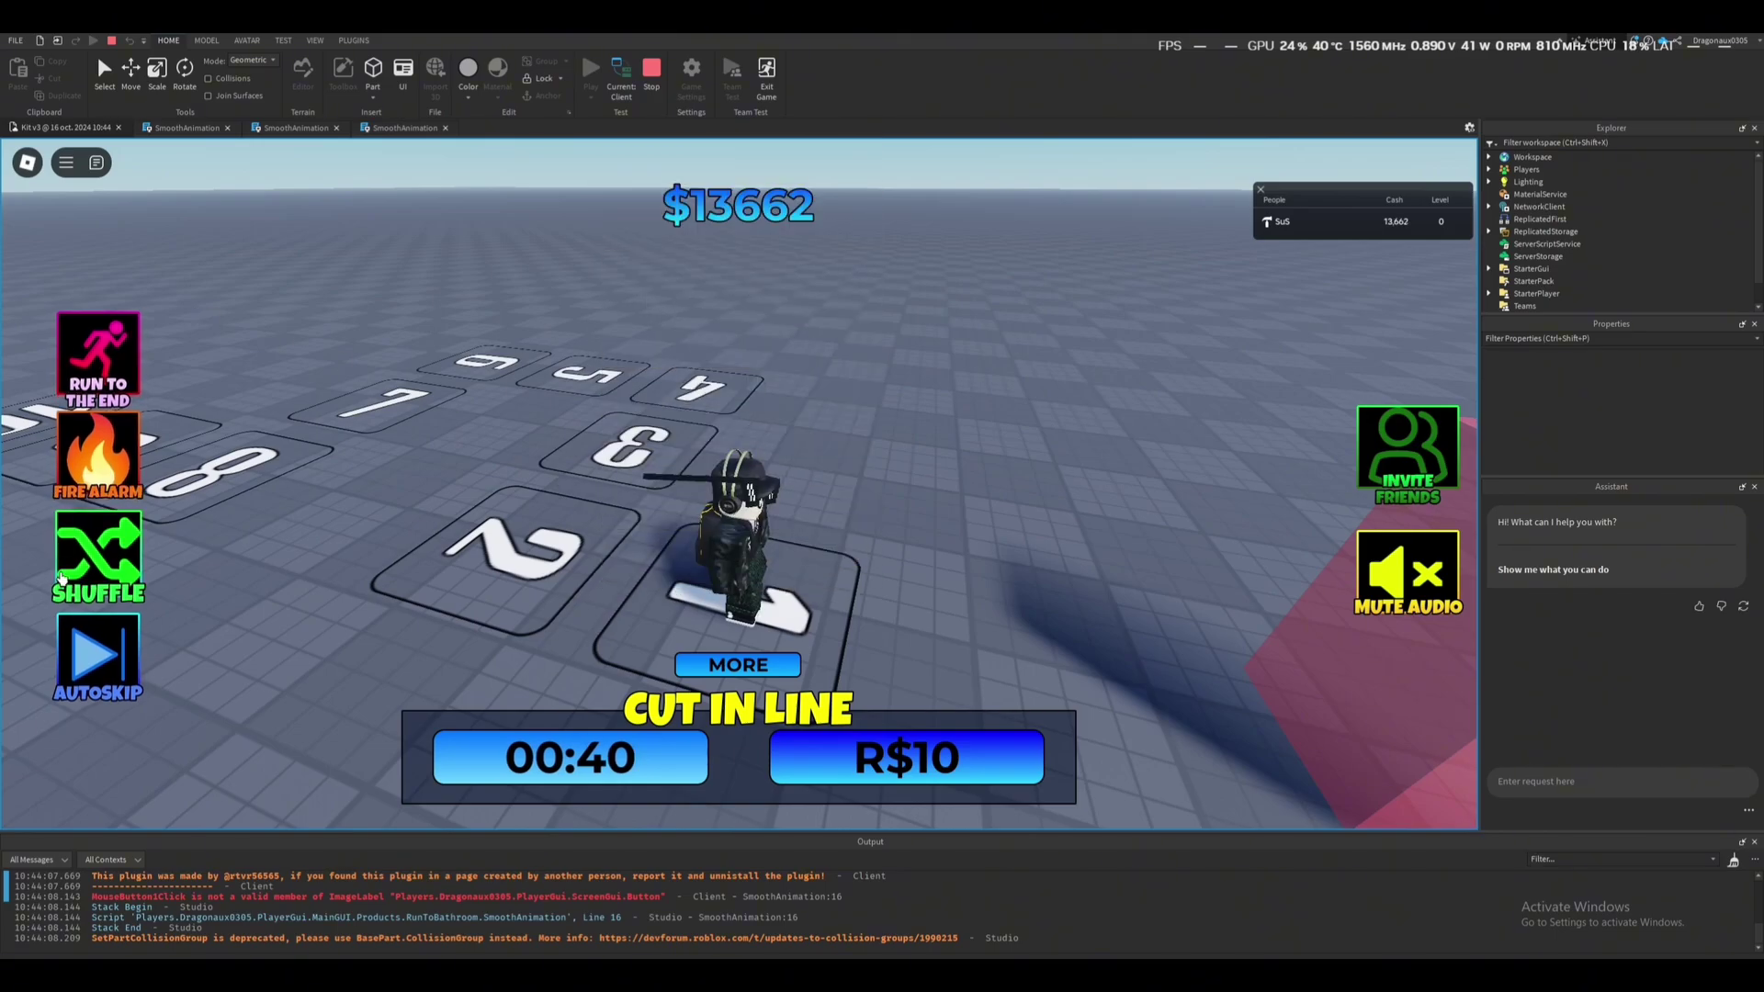
Look over the numbered queue tiles and the red and blue blocks around the character, and stop the play test.
right_click_drag(666, 498, 668, 499)
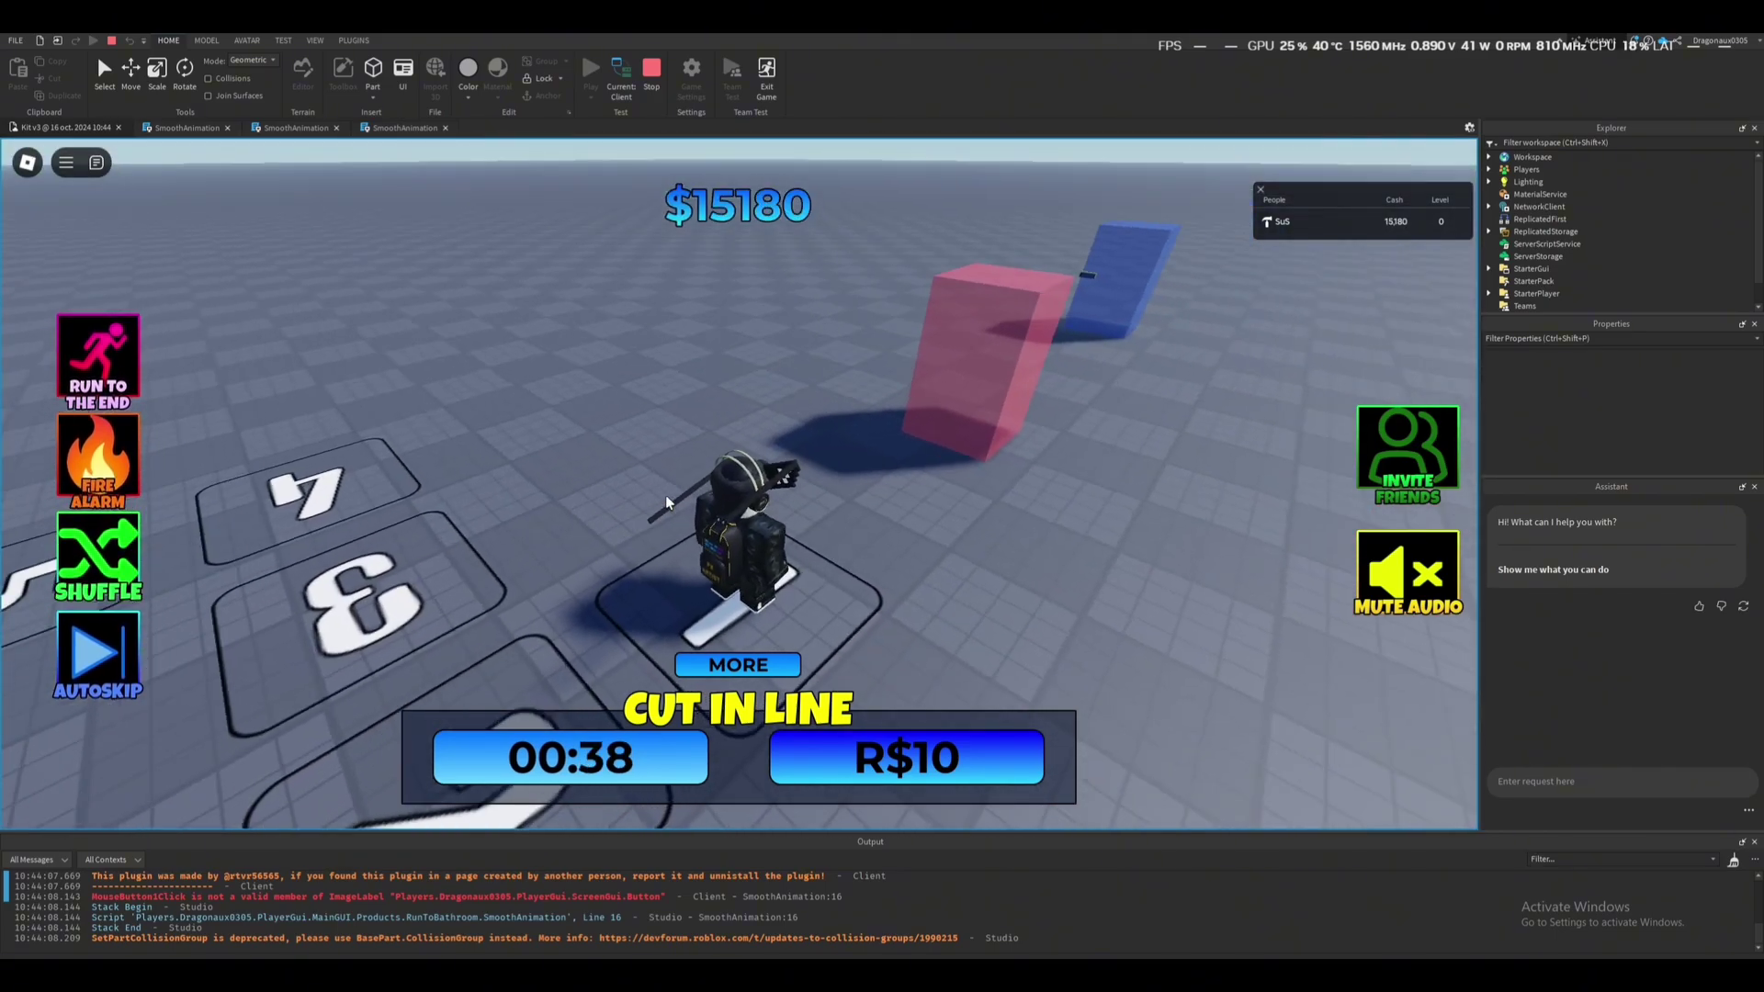
right_click_drag(1036, 348, 926, 418)
scroll(820, 510, "down", 3)
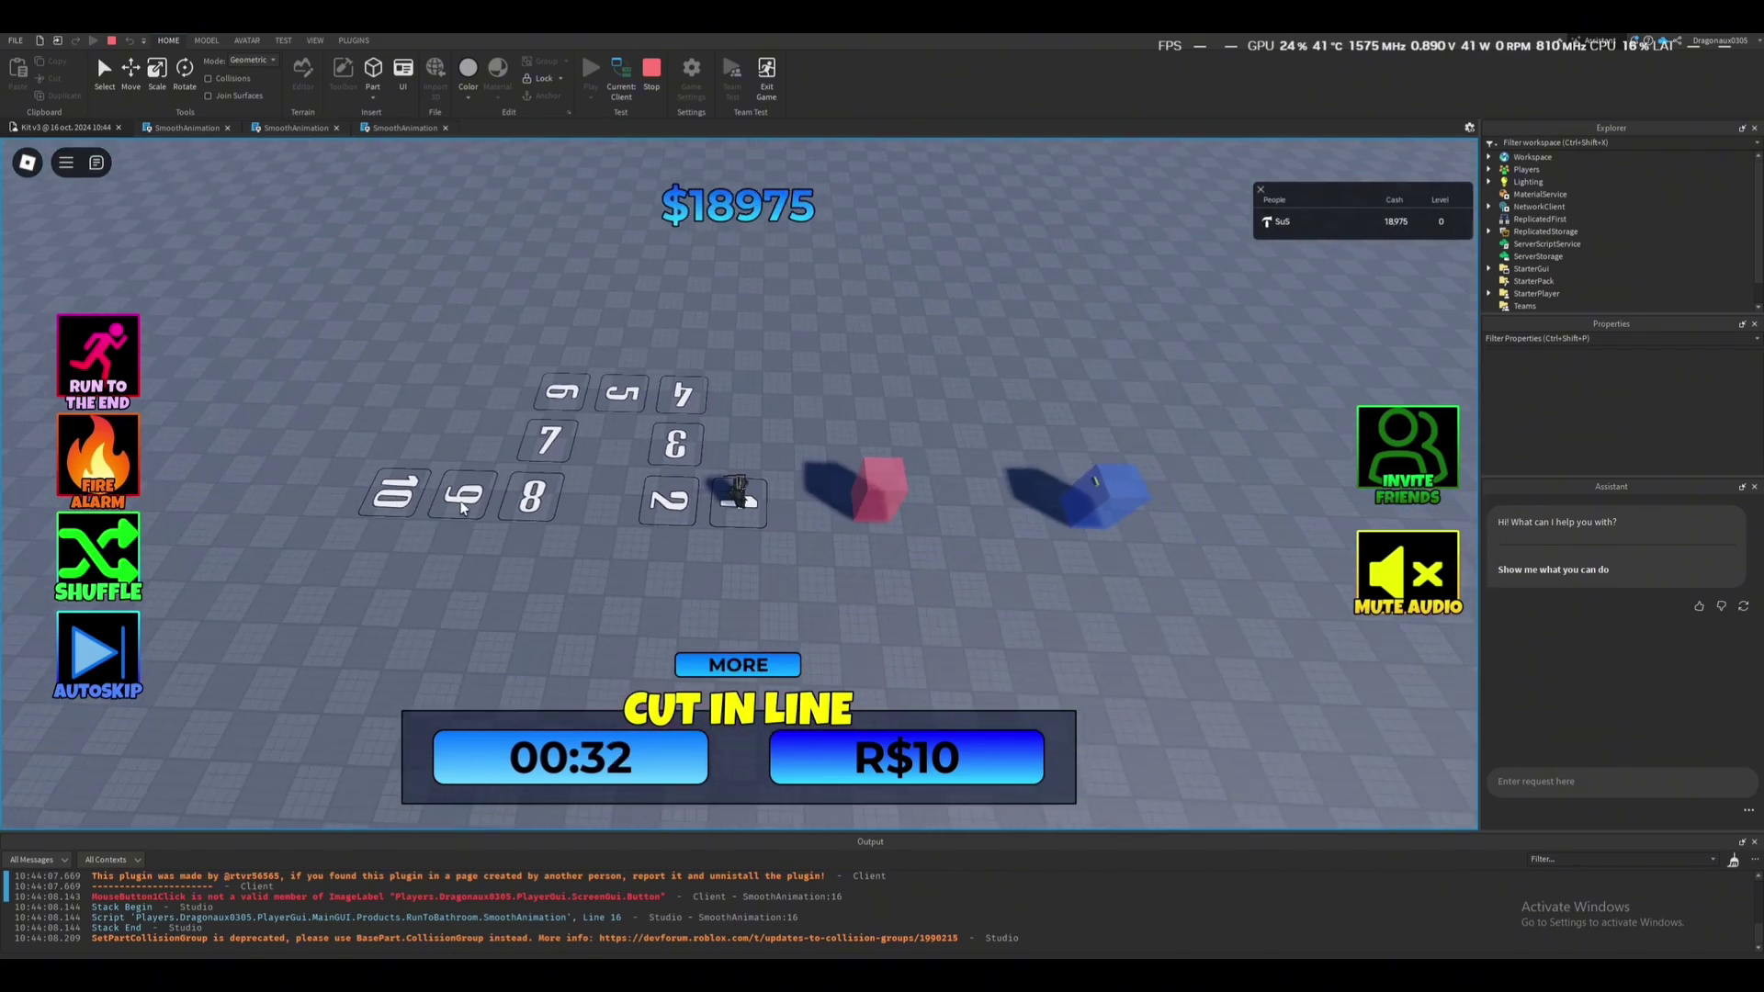
right_click_drag(398, 508, 531, 563)
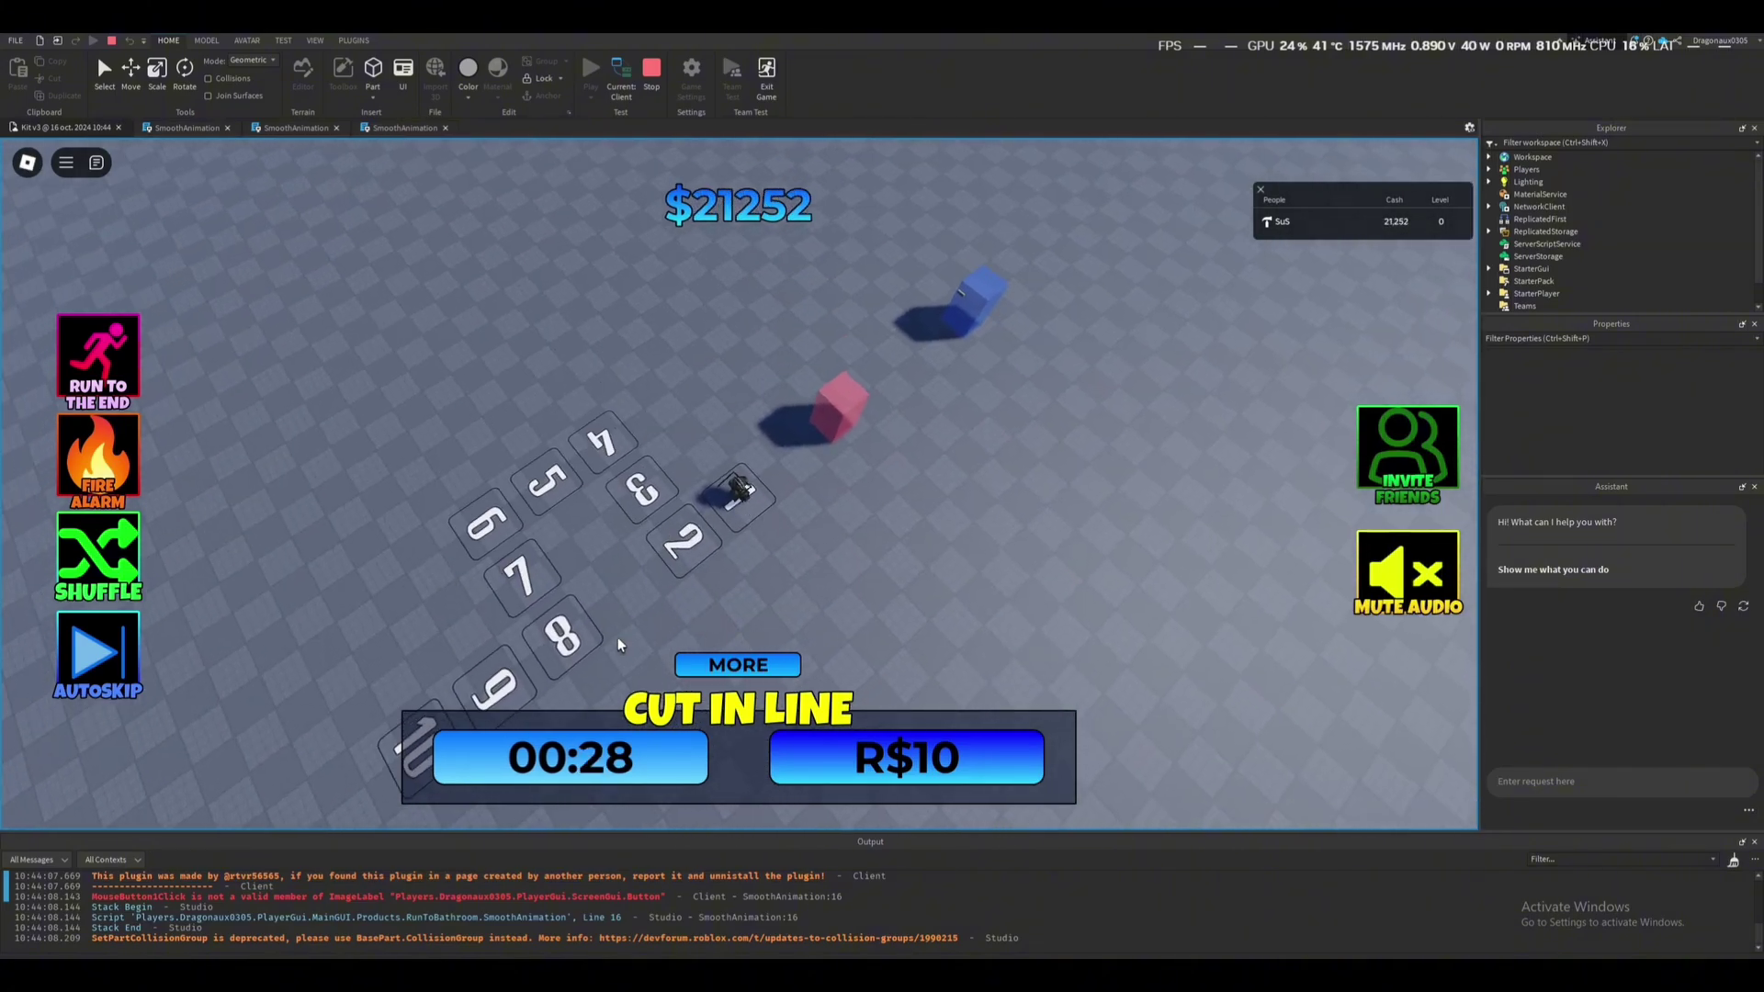
right_click_drag(670, 295, 666, 301)
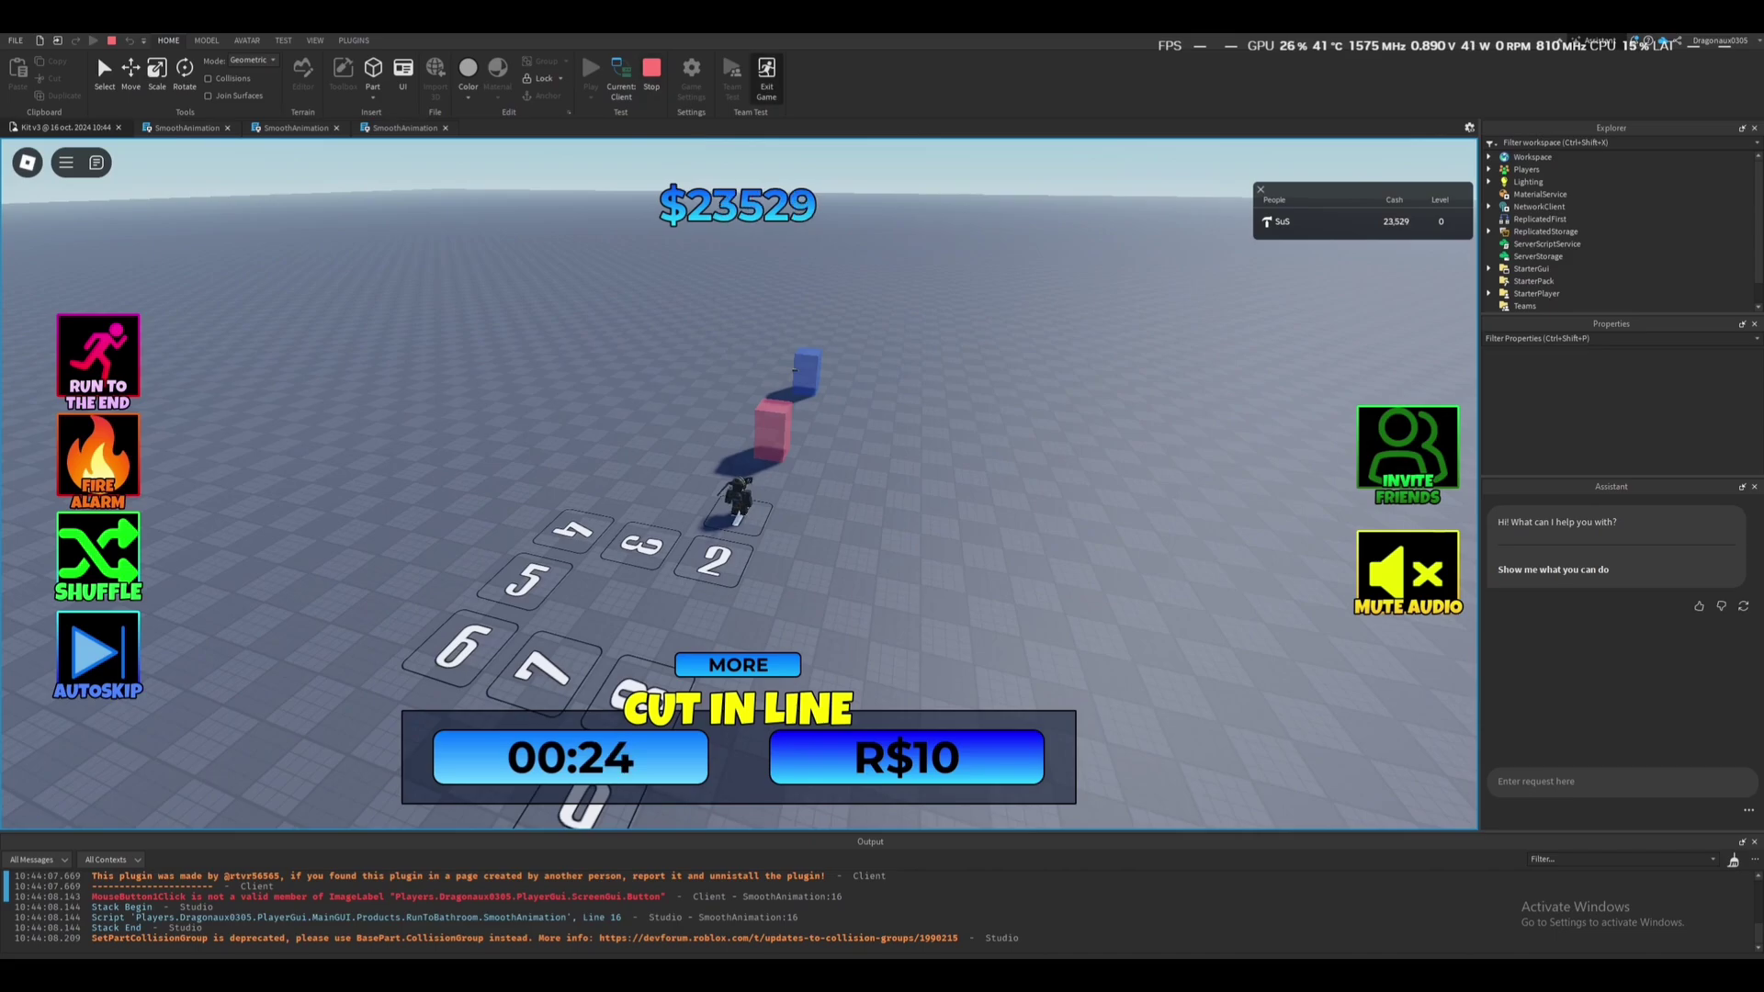
left_click(652, 73)
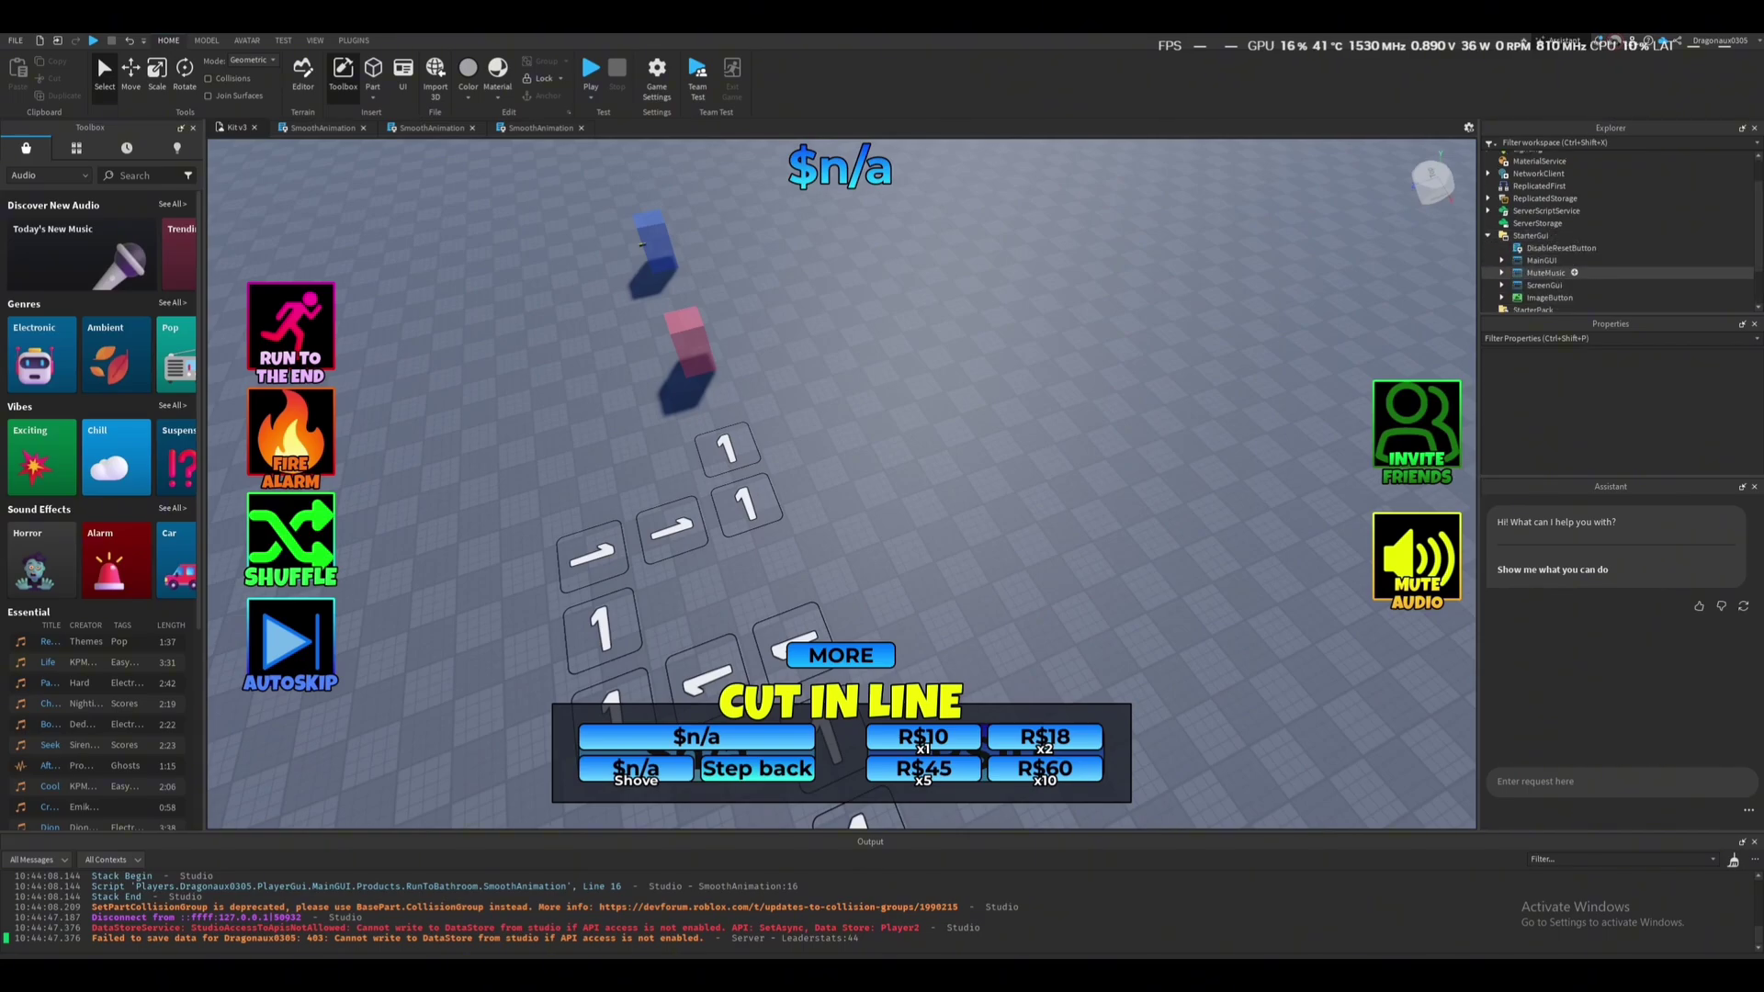
Expand Products under MainGUI in StarterGui and select its four RunToBathroom image buttons.
left_click(1549, 244)
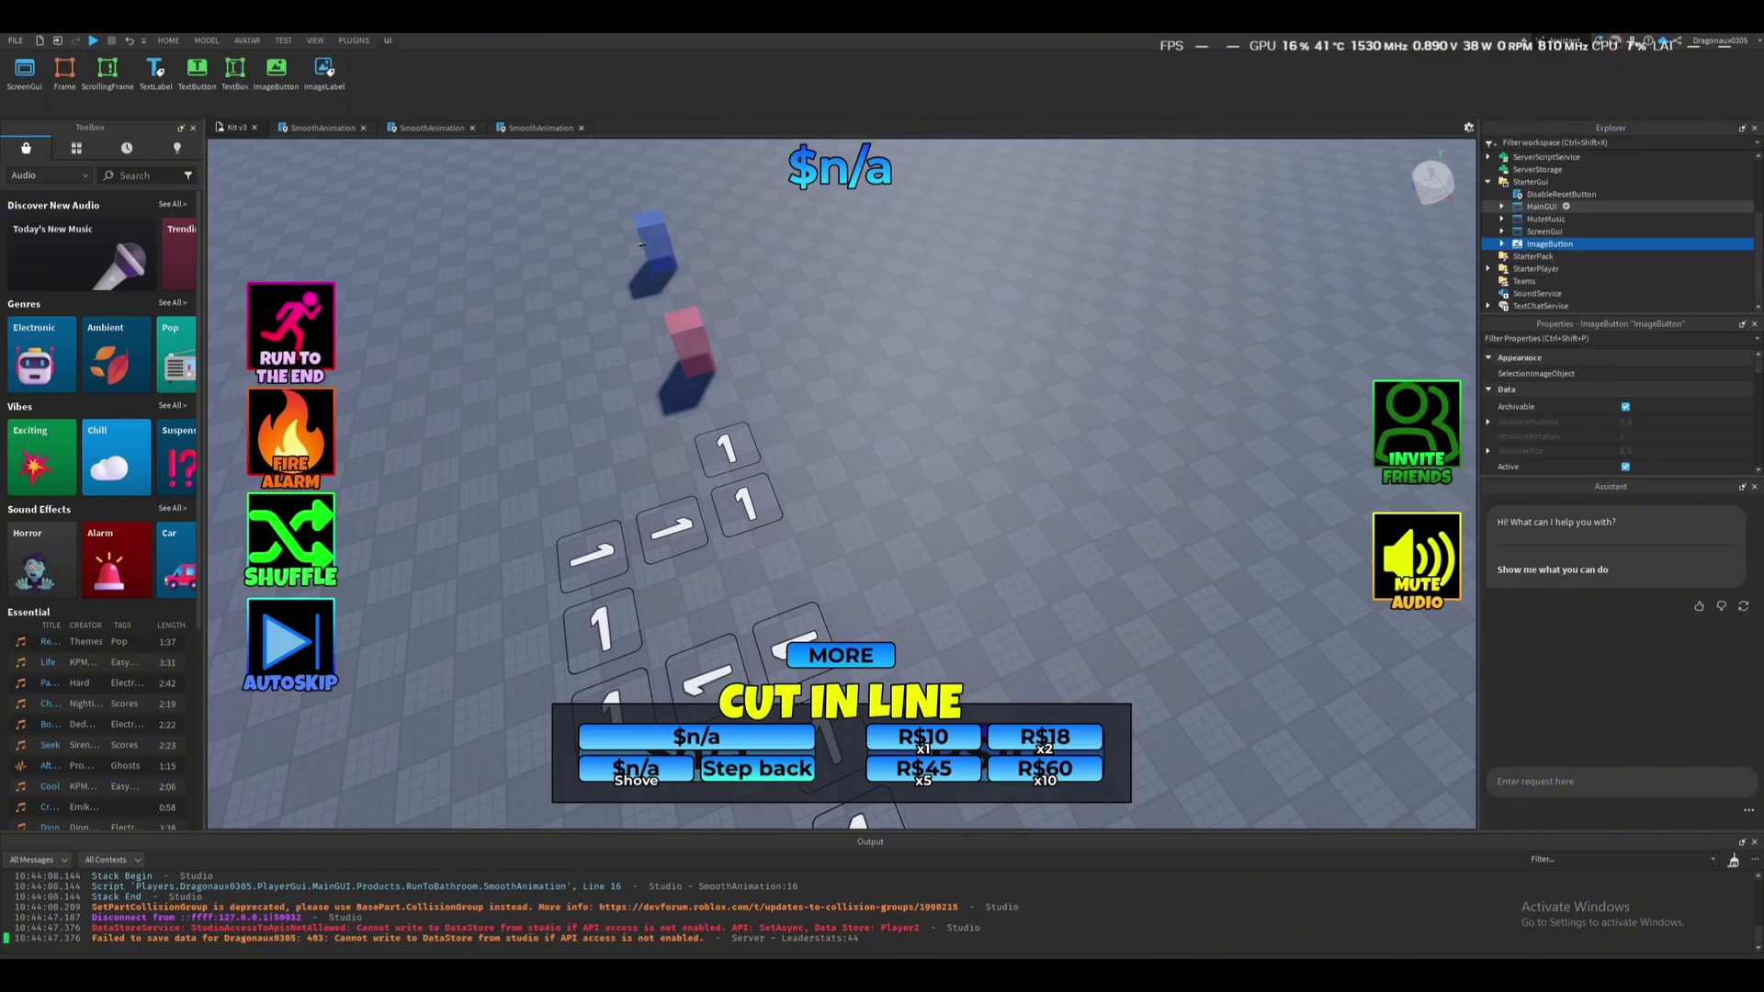
left_click(1502, 206)
left_click(1560, 256)
left_click(1556, 245)
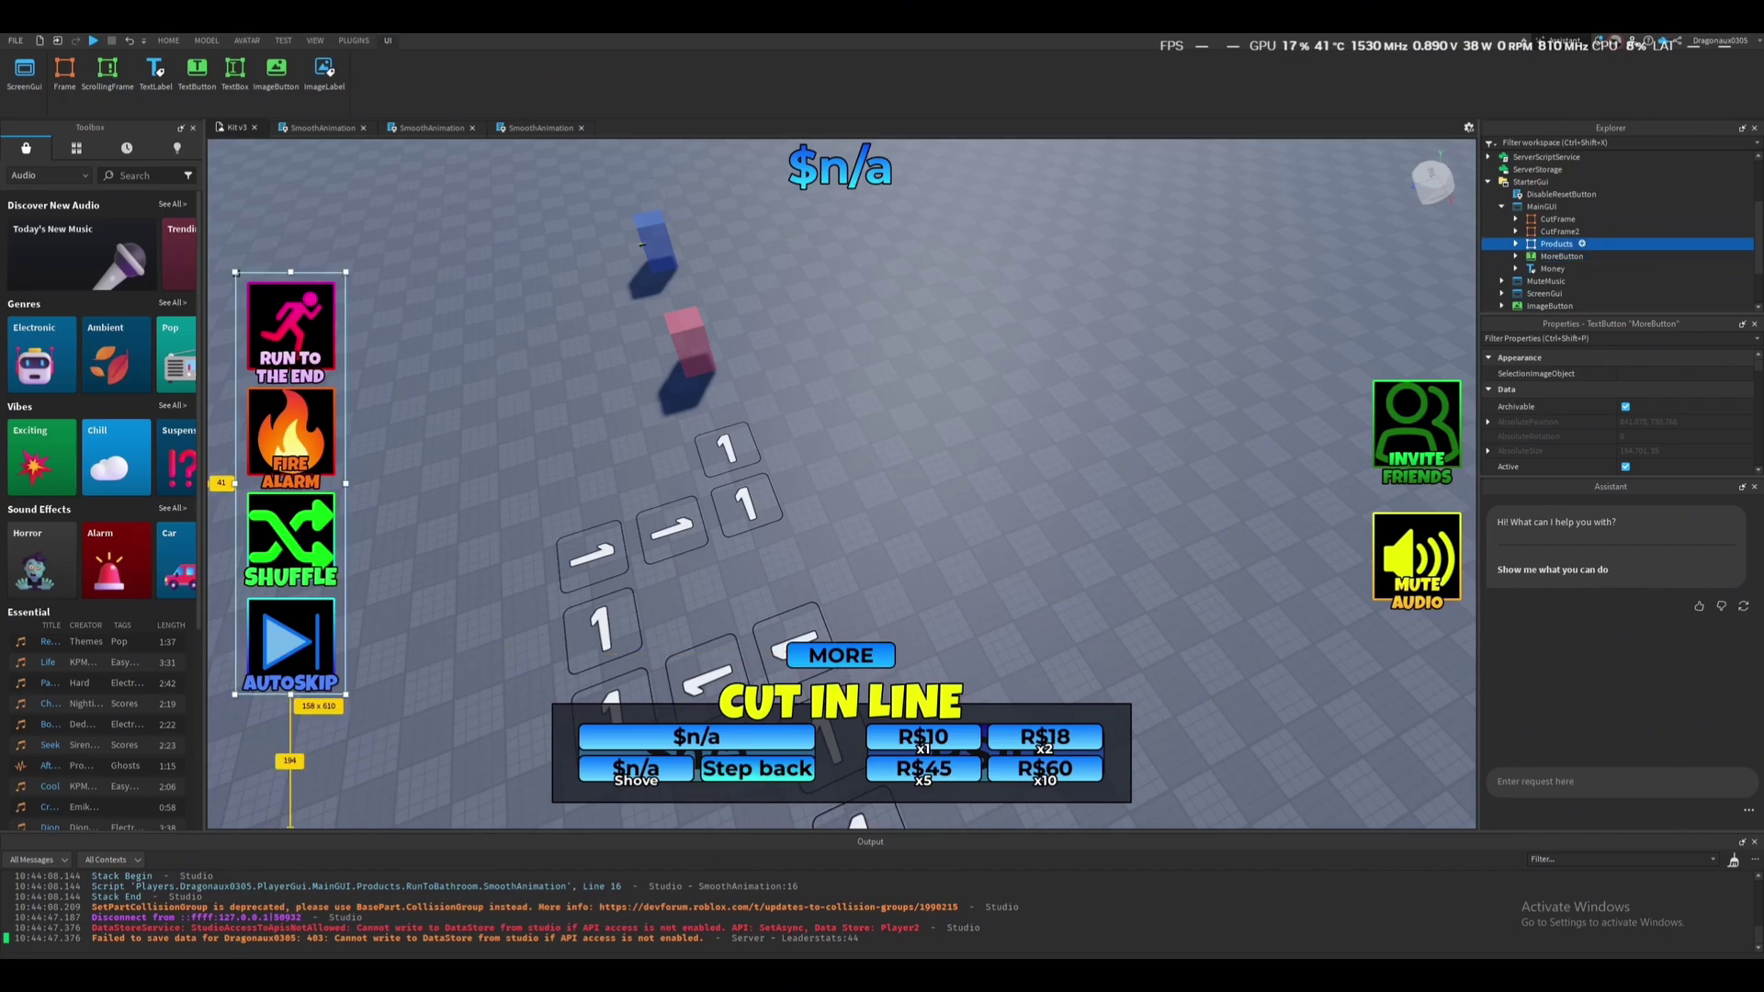
left_click(1609, 269)
scroll(1616, 271, "down", 1)
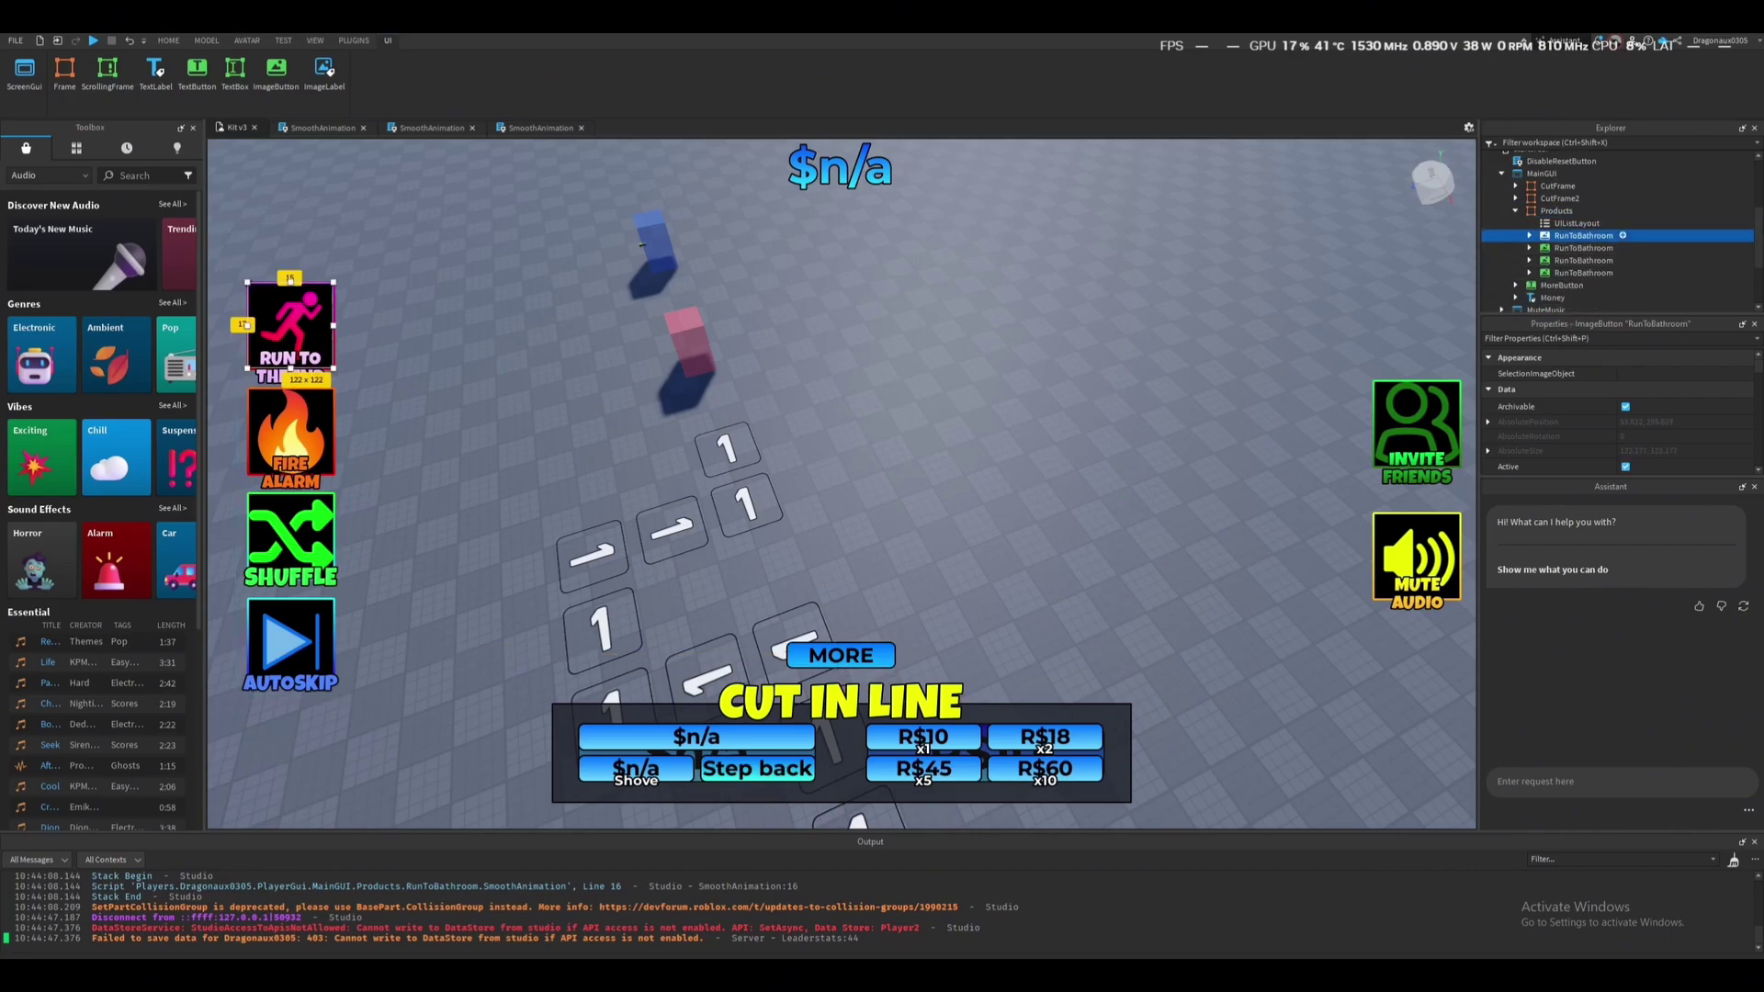
mouse_move(1642, 237)
left_mouse_down()
mouse_move(1643, 265)
mouse_move(1656, 247)
left_mouse_up()
key("shift+Down")
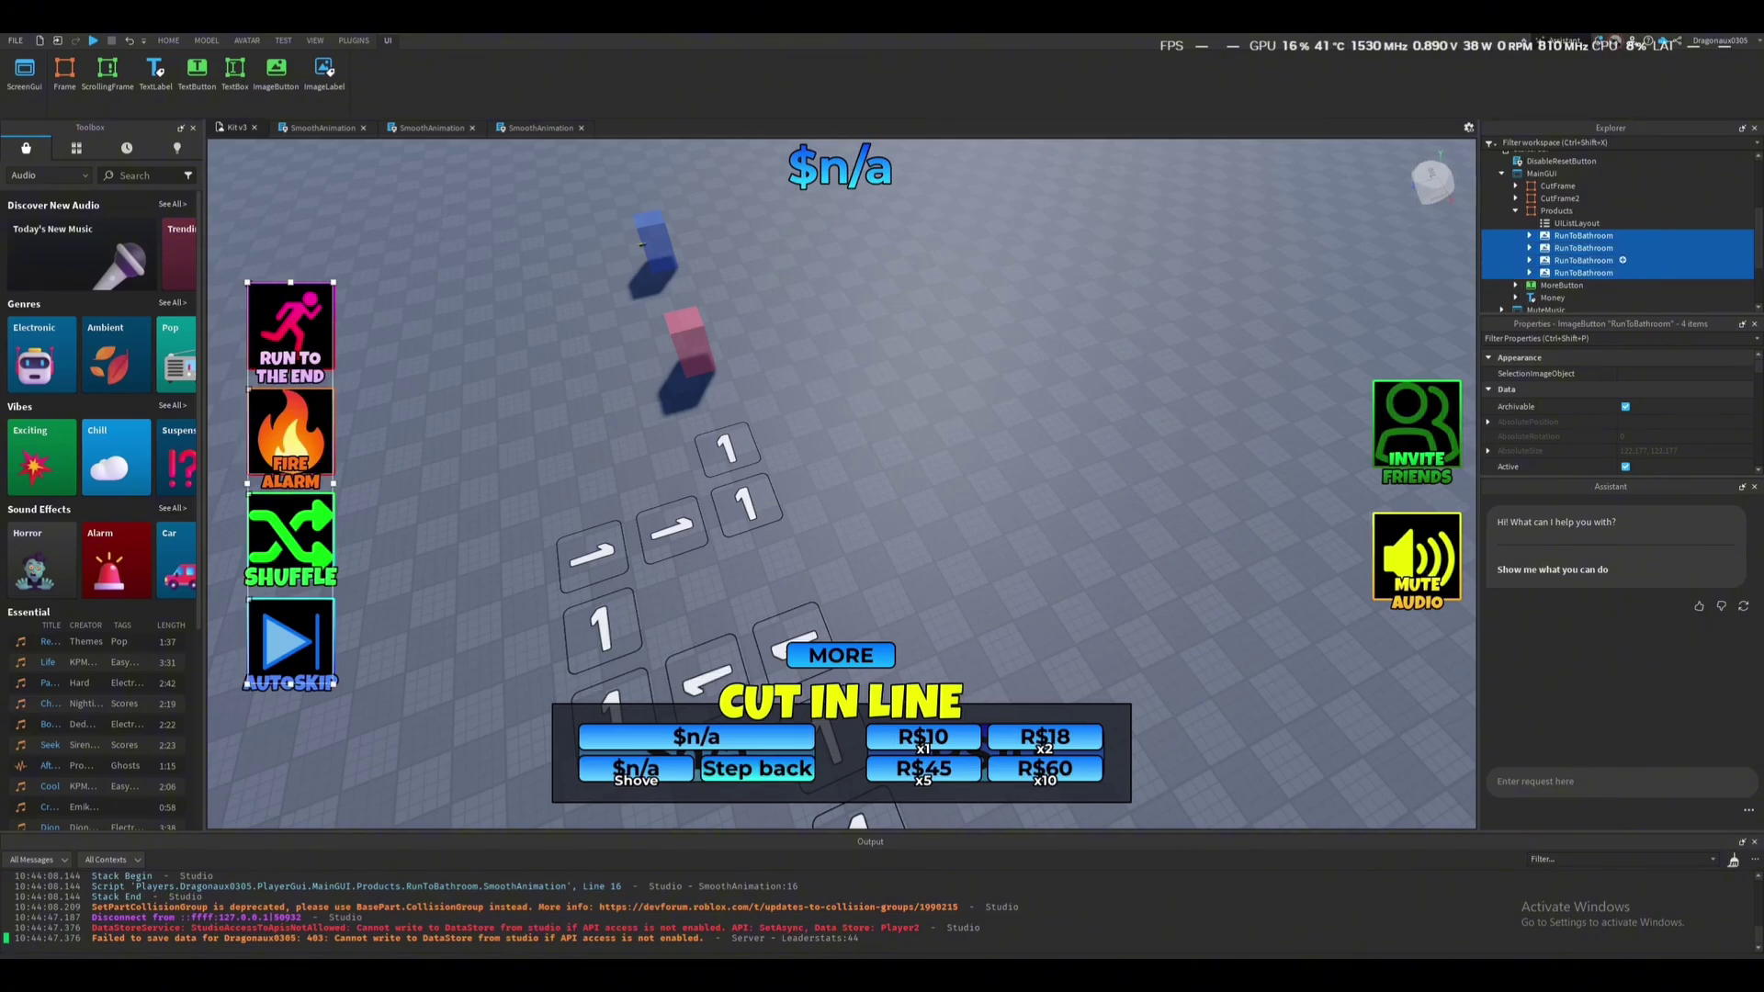
Open the LocalScript of the autoskip button and inspect its game pass ID and authorized player ID lines.
key("Up")
scroll(1598, 267, "down", 1)
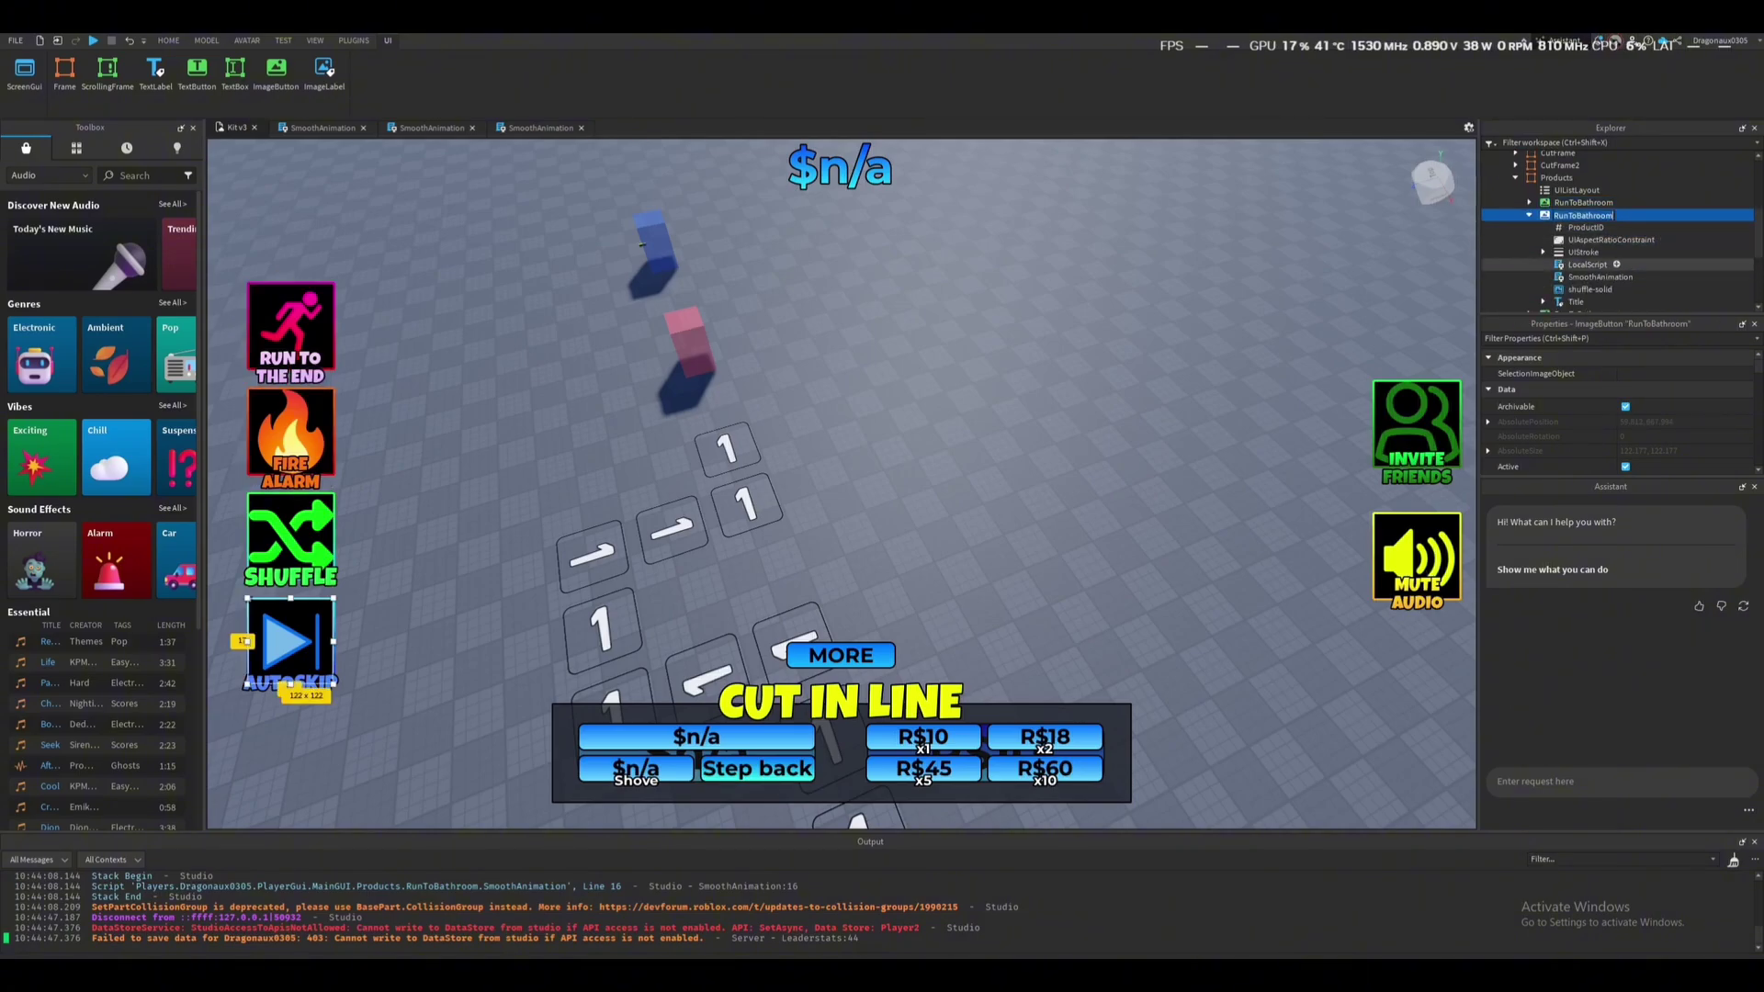
double_click(1589, 264)
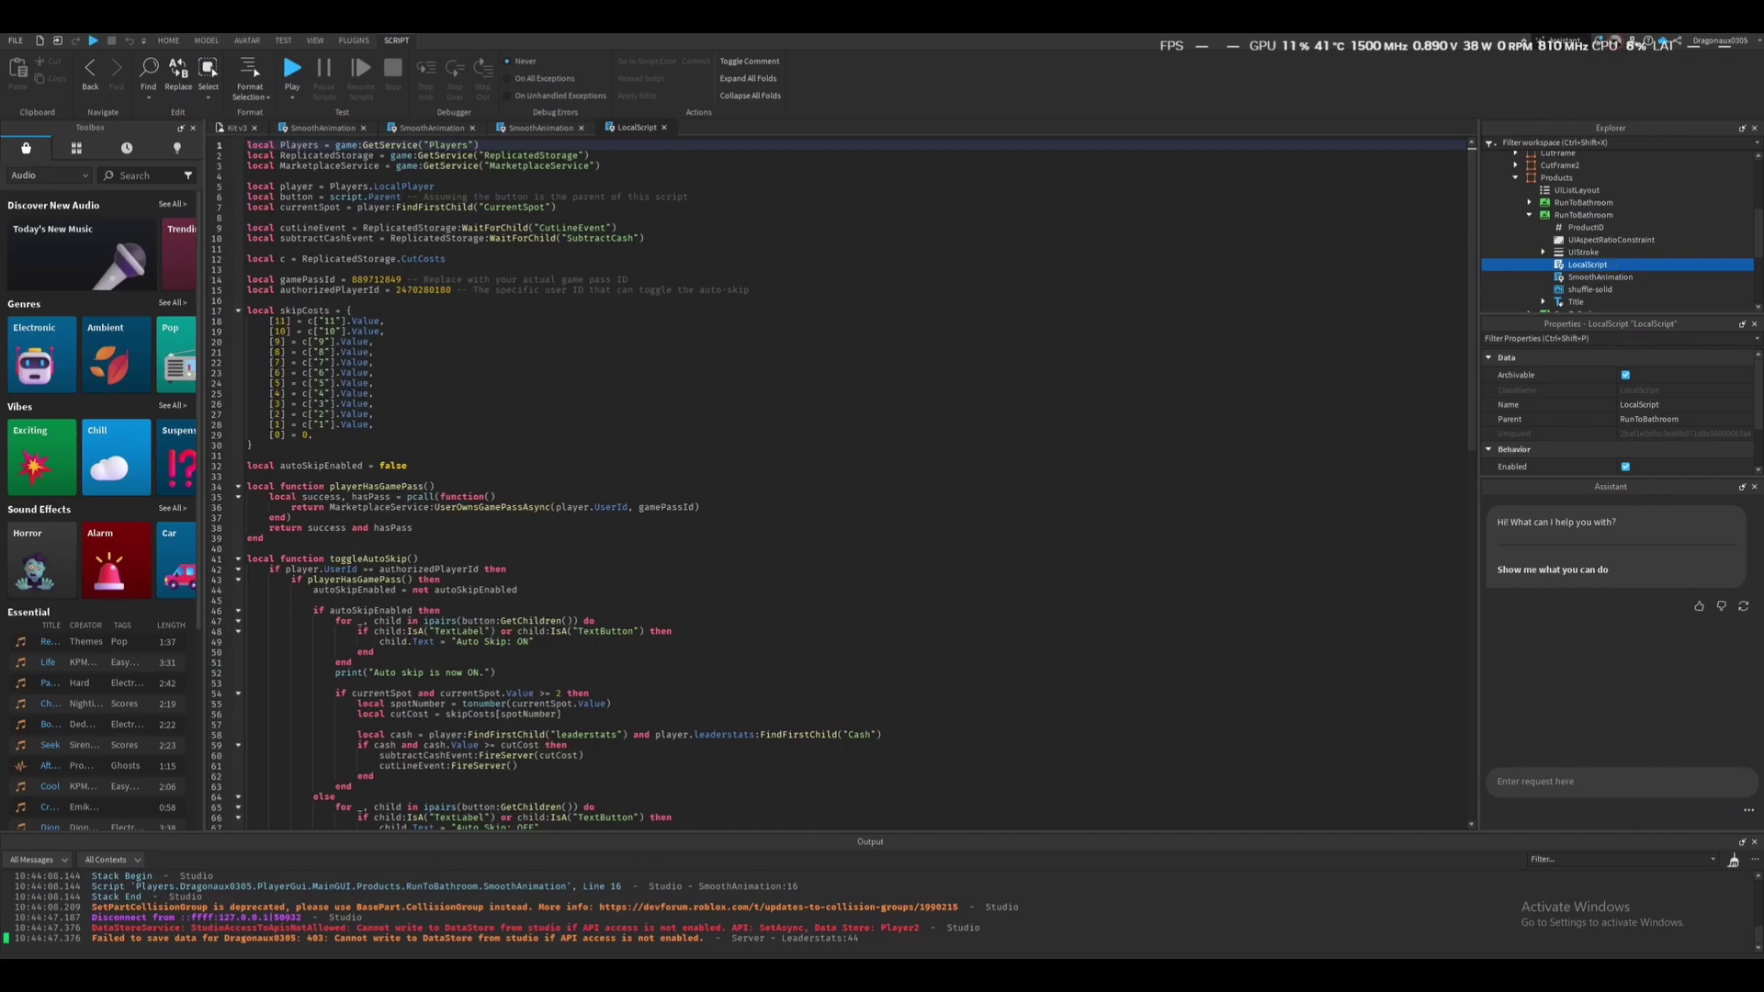
mouse_move(396, 290)
left_mouse_down()
mouse_move(452, 291)
mouse_move(391, 281)
left_mouse_up()
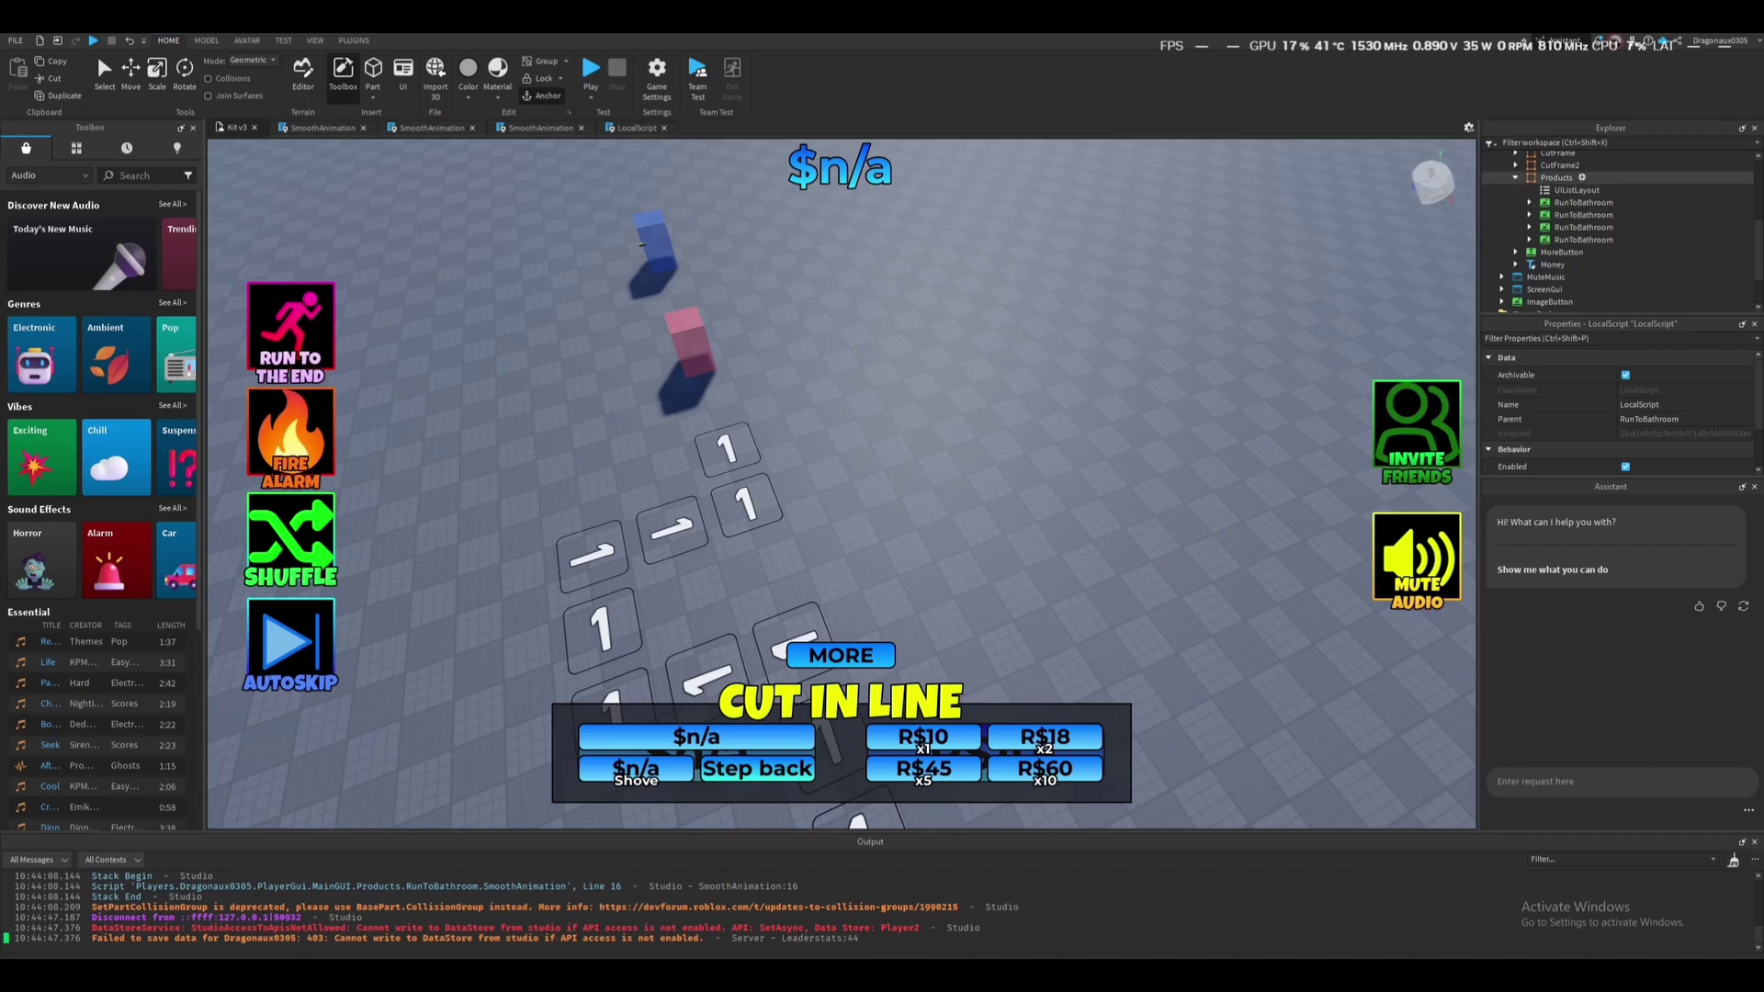
Return to the place view and collapse the Products, MainGUI and StarterGui branches in the object tree.
left_click(1514, 178)
scroll(1515, 176, "up", 2)
left_click(1502, 211)
left_click(1488, 185)
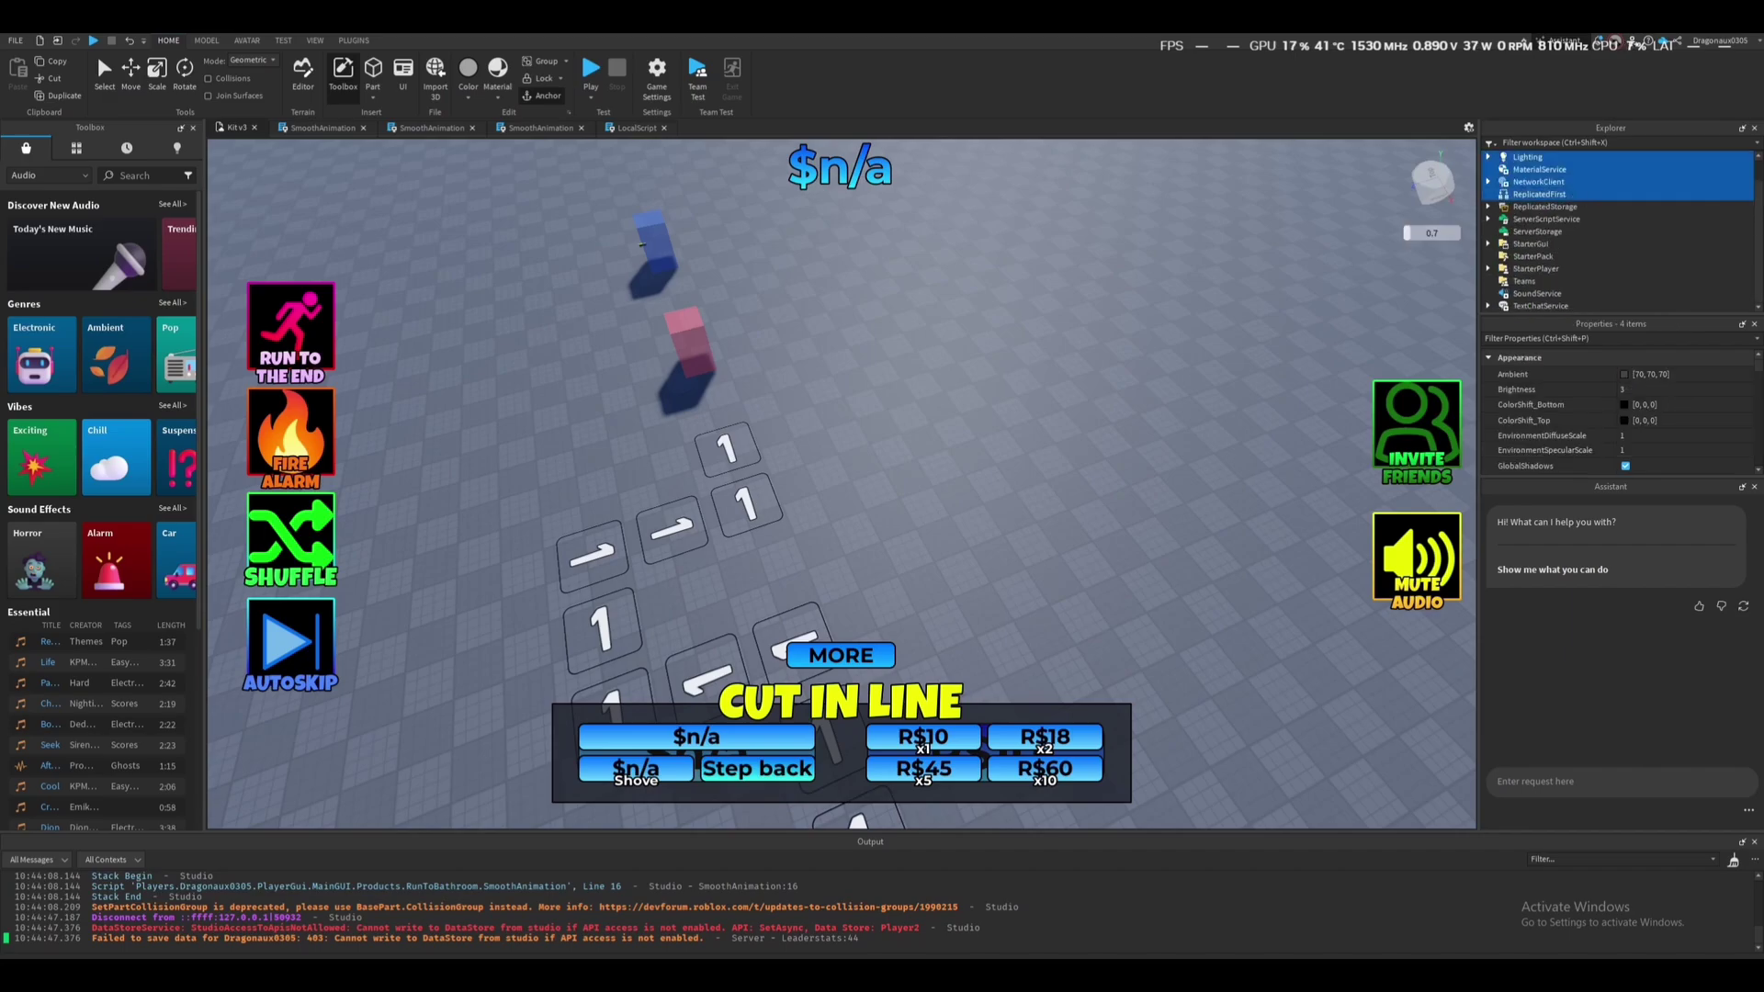
Examine the overall layout of the queue tiles and the red and blue blocks from above.
key("w")
mouse_move(1010, 414)
right_mouse_down()
mouse_move(863, 413)
mouse_move(932, 469)
mouse_move(1010, 450)
mouse_move(964, 400)
mouse_move(996, 391)
right_mouse_up()
key("s")
right_click_drag(841, 484, 771, 481)
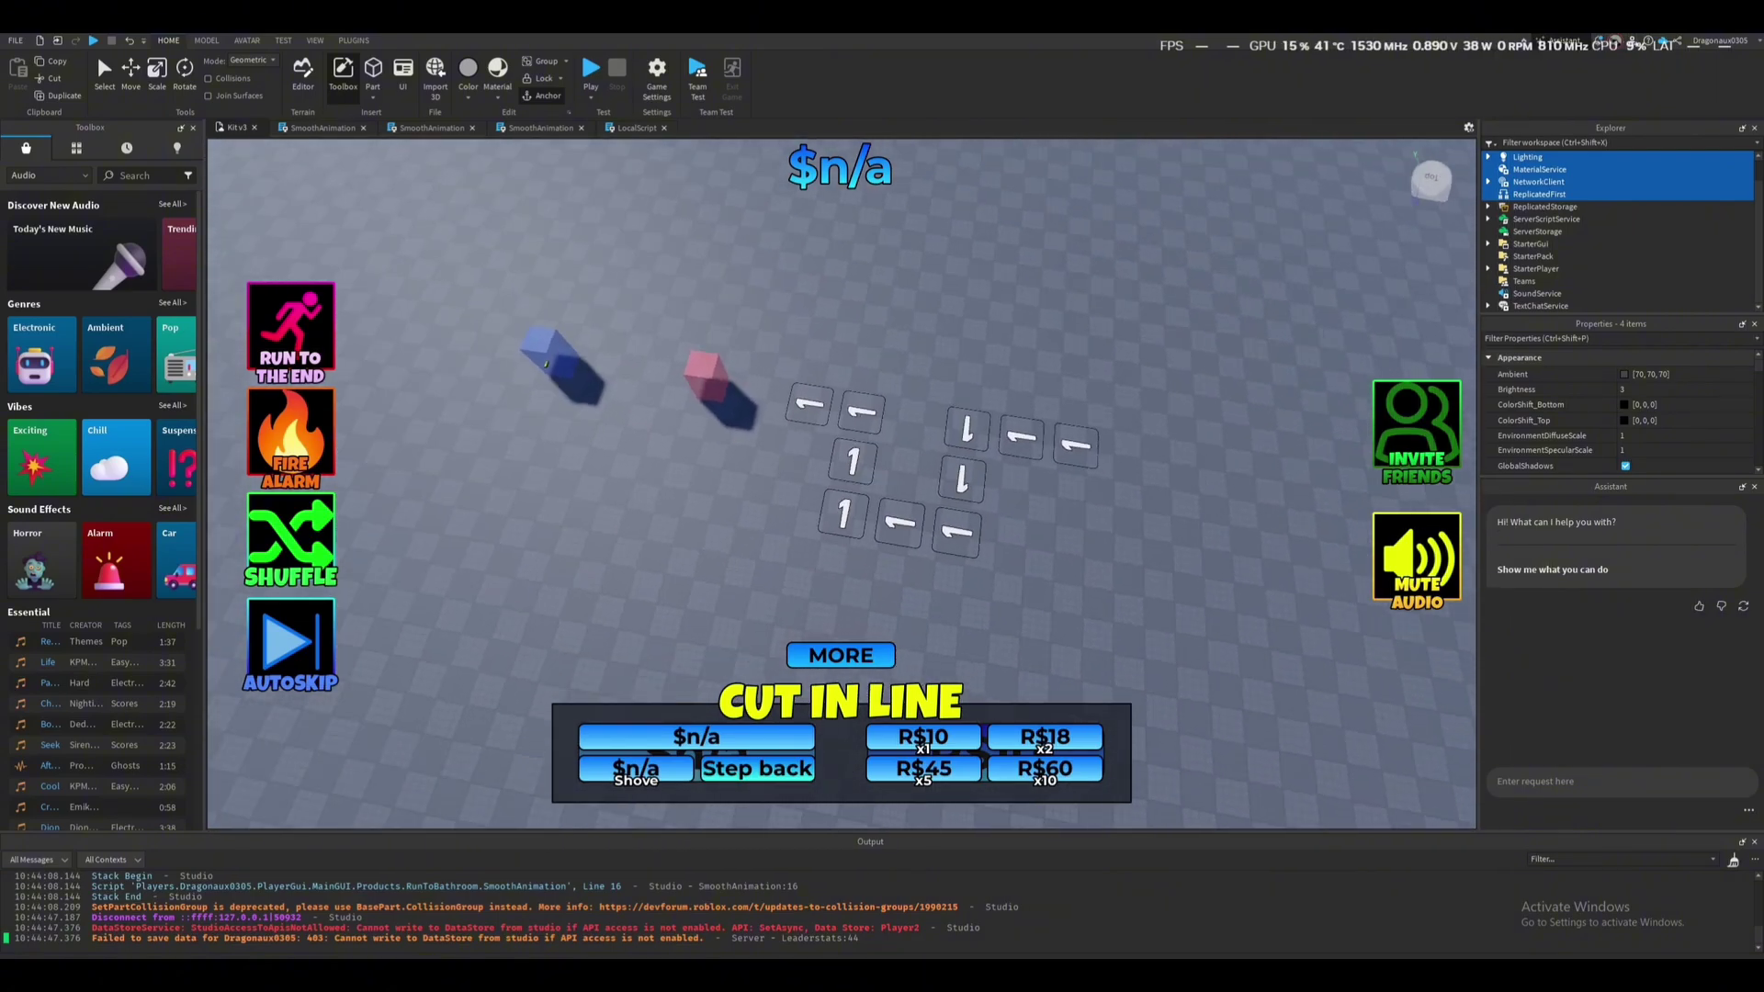